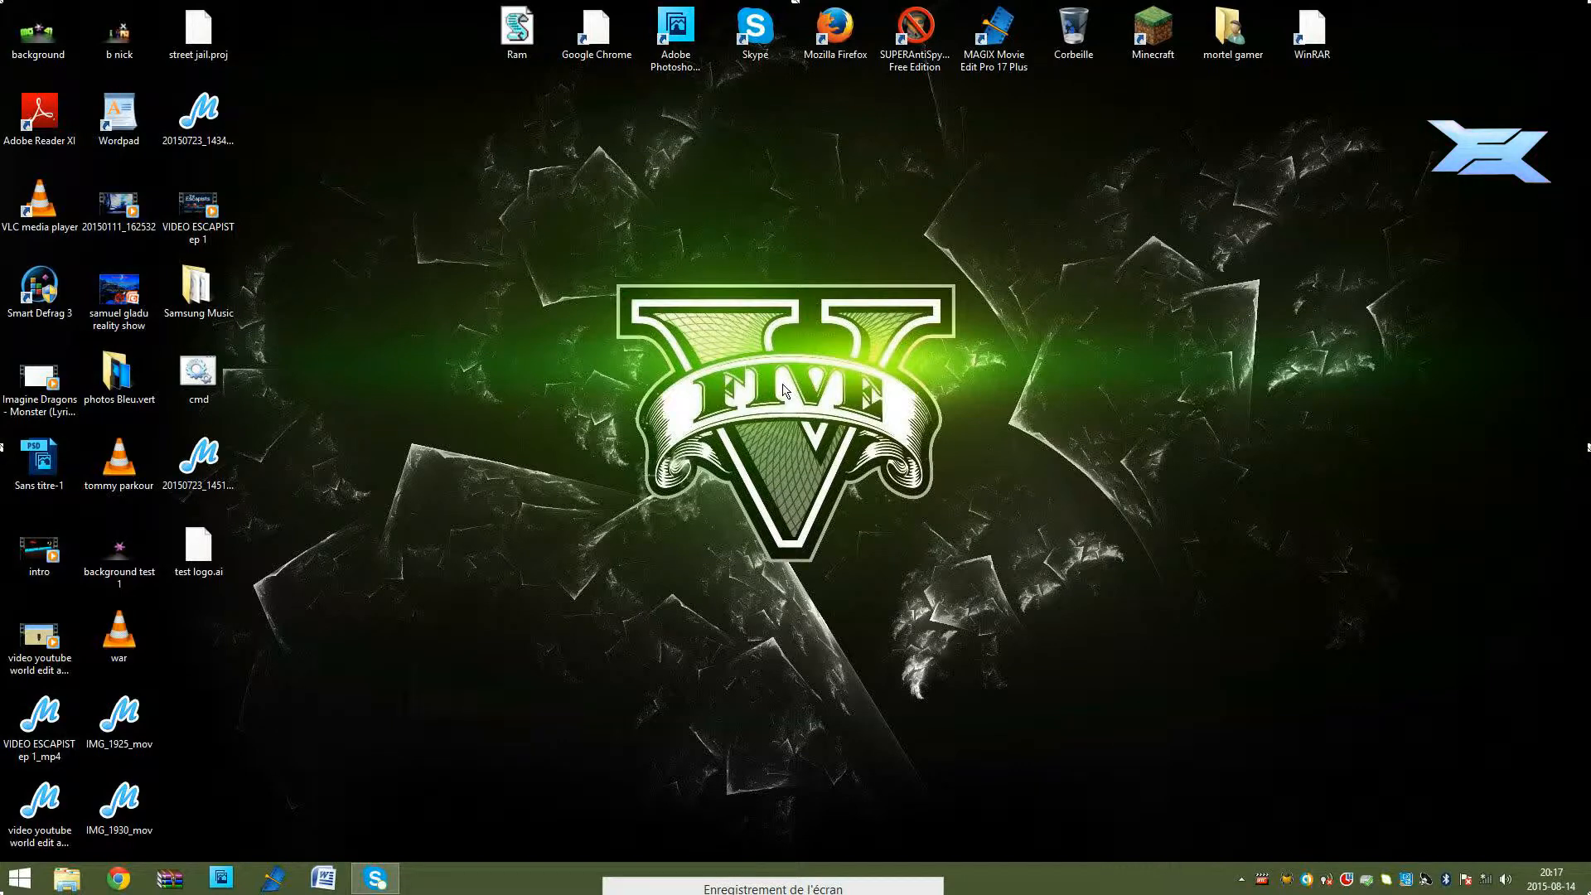
Step: Launch MAGIX Movie Edit Pro 17 Plus, accept running a second instance, and create a new project named "tuto logo 1"
{"action": "left_click", "coordinate": [280, 880]}
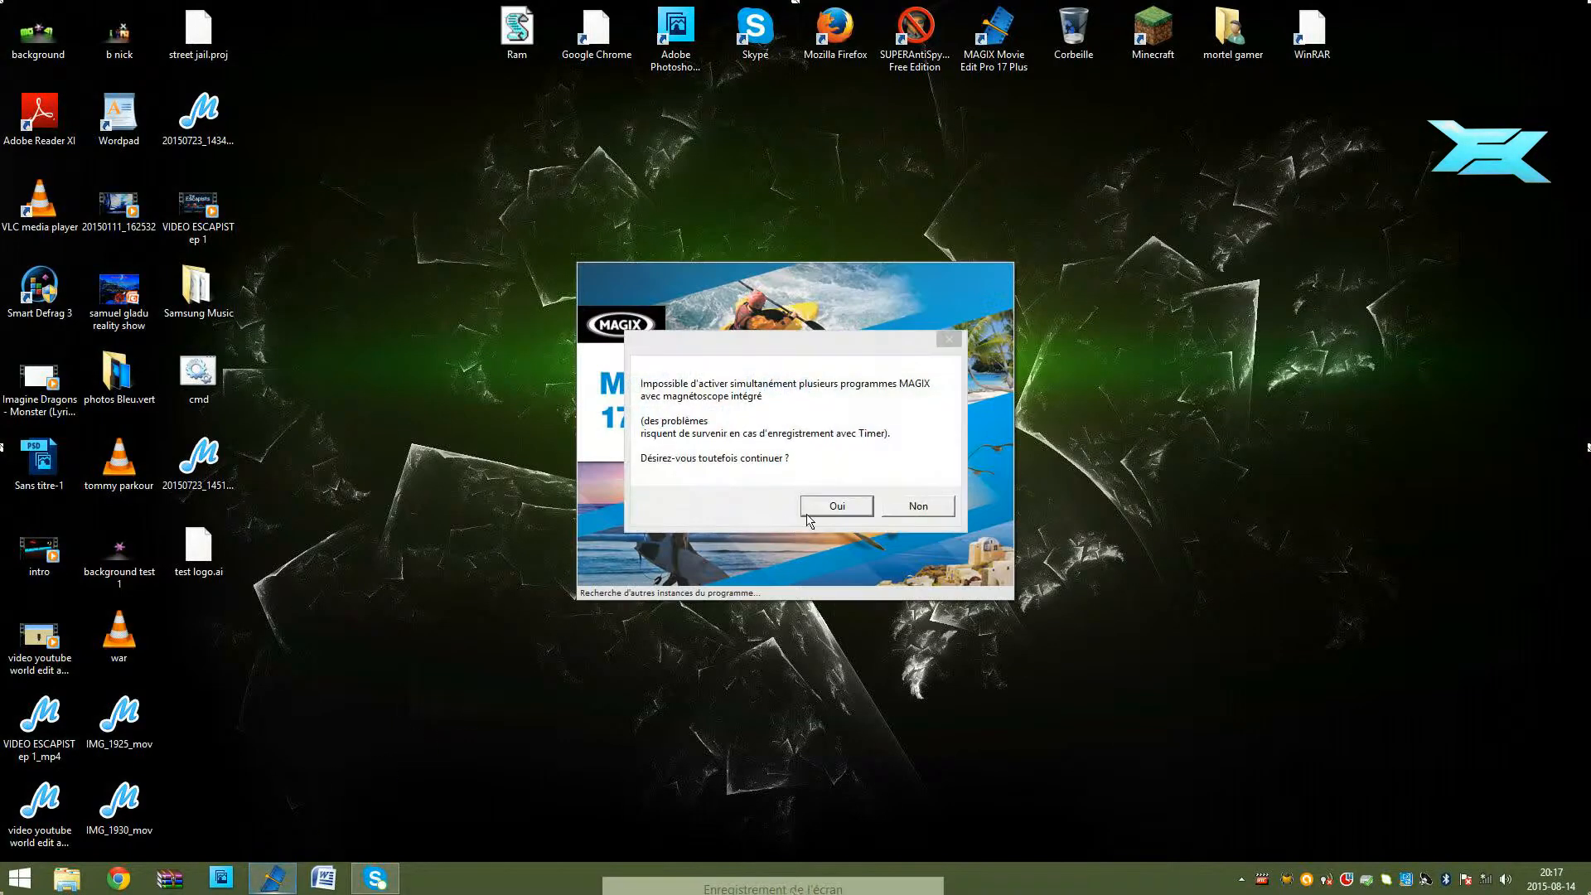
{"action": "left_click", "coordinate": [846, 507]}
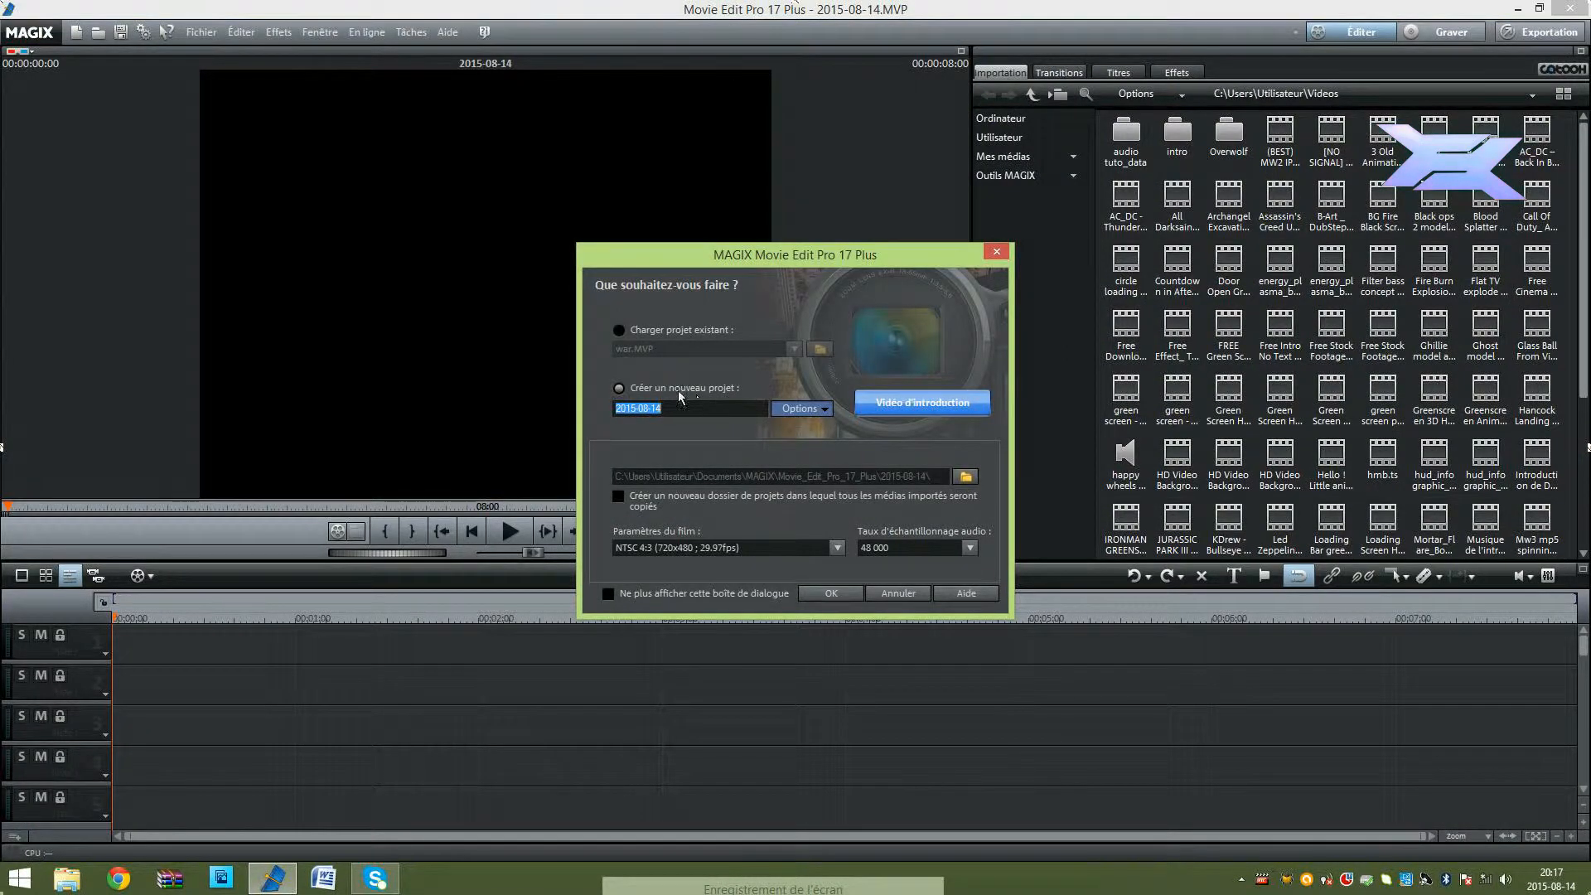
{"action": "type", "text": "tuto logo 1"}
{"action": "left_click", "coordinate": [829, 593]}
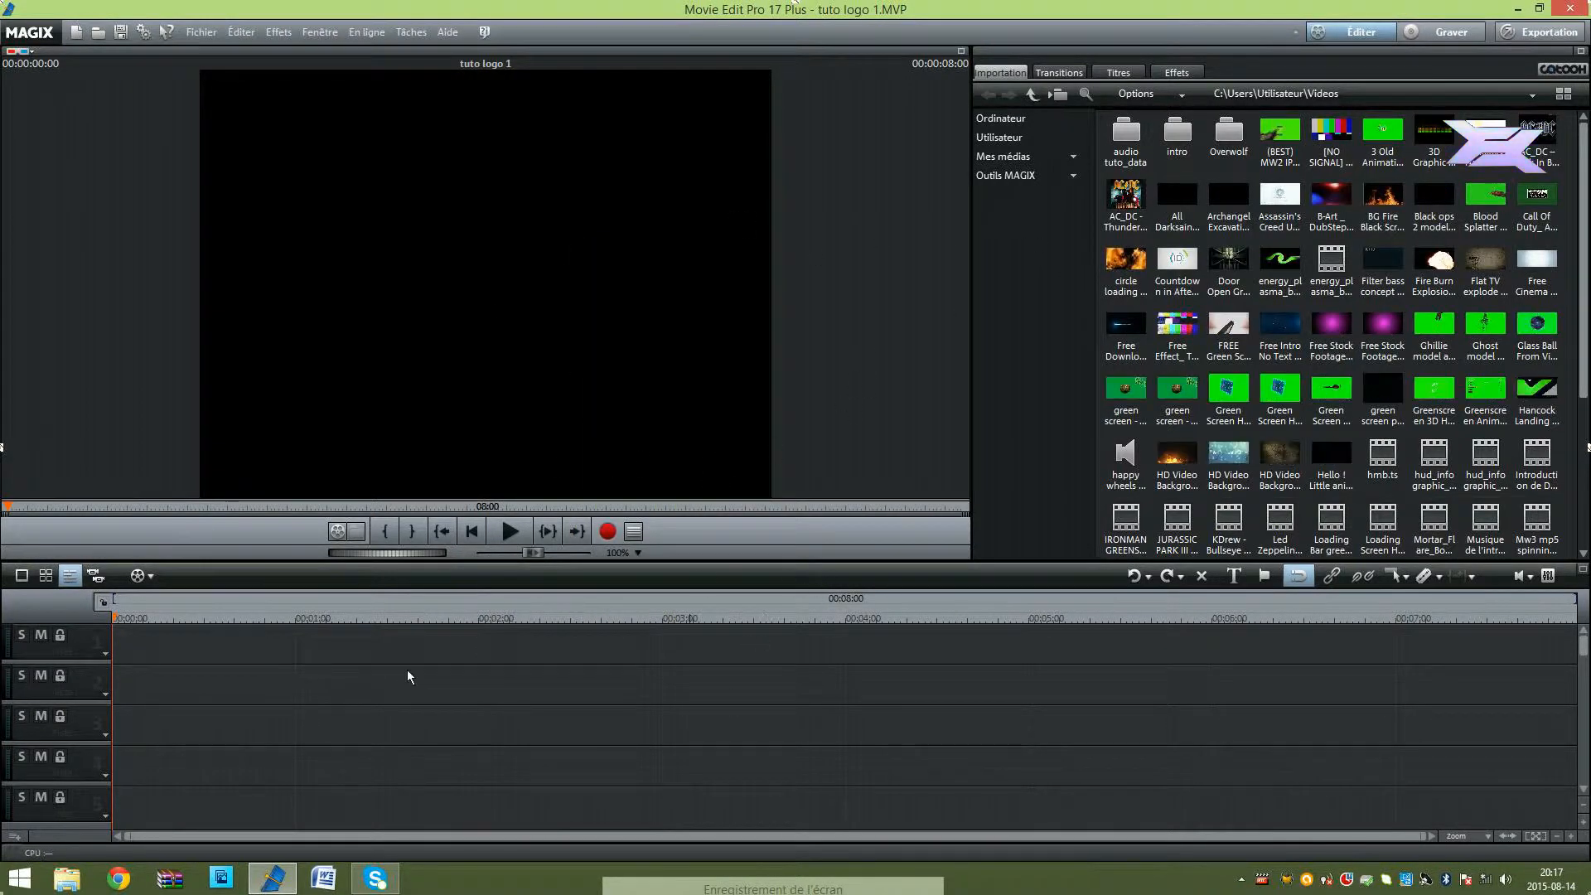
Step: Add the orange logo image from Images > png object > logo to track 1 and return to the start of the timeline
{"action": "left_click", "coordinate": [67, 879]}
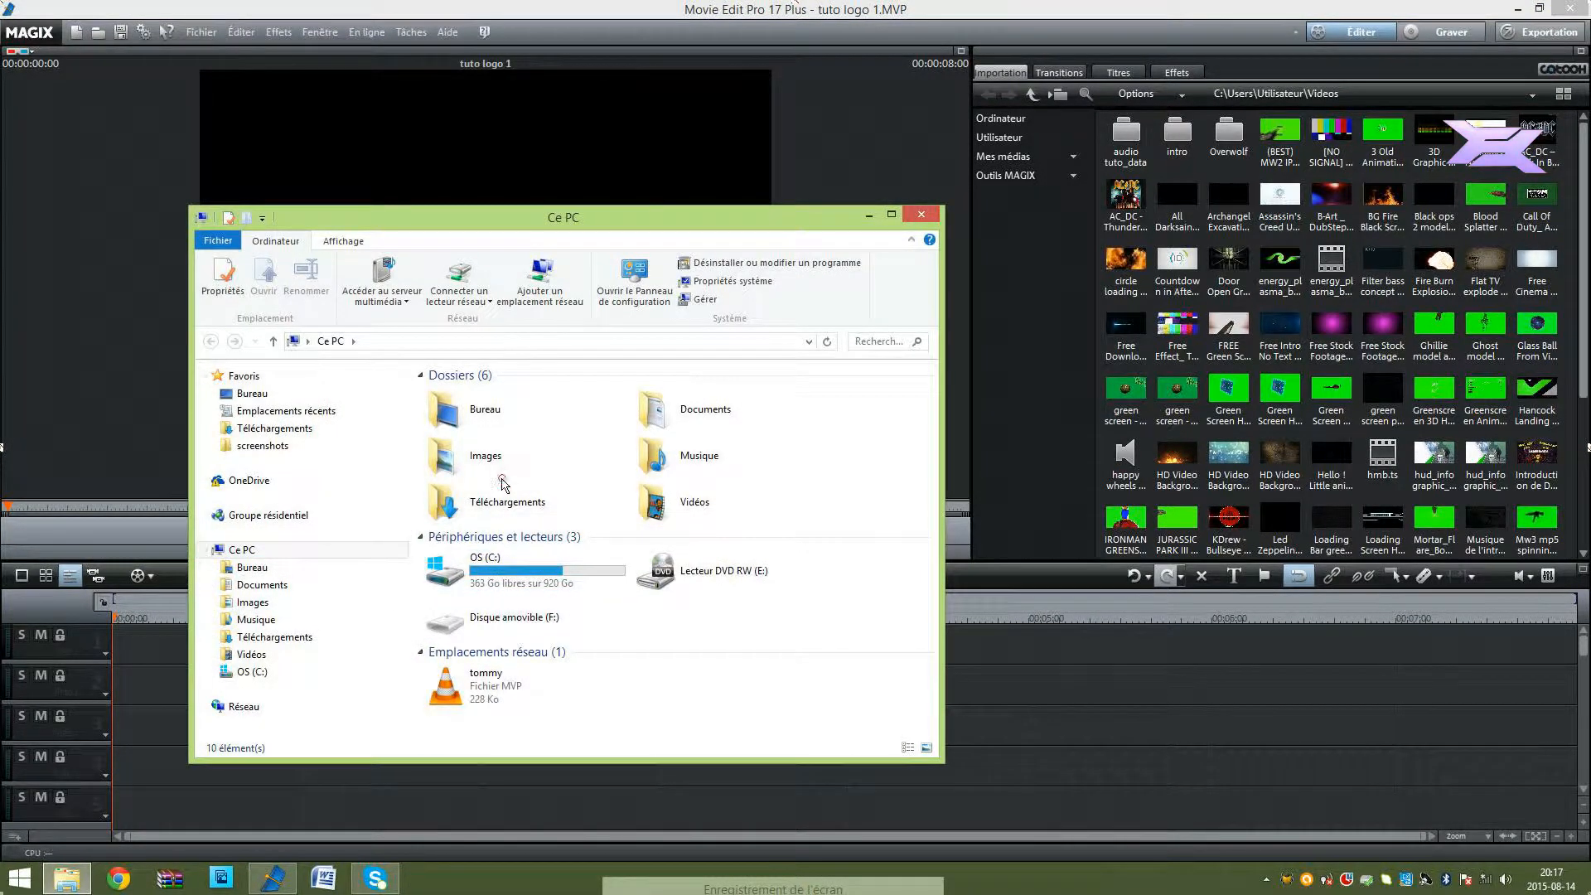
{"action": "double_click", "coordinate": [476, 456]}
{"action": "double_click", "coordinate": [464, 507]}
{"action": "double_click", "coordinate": [555, 415]}
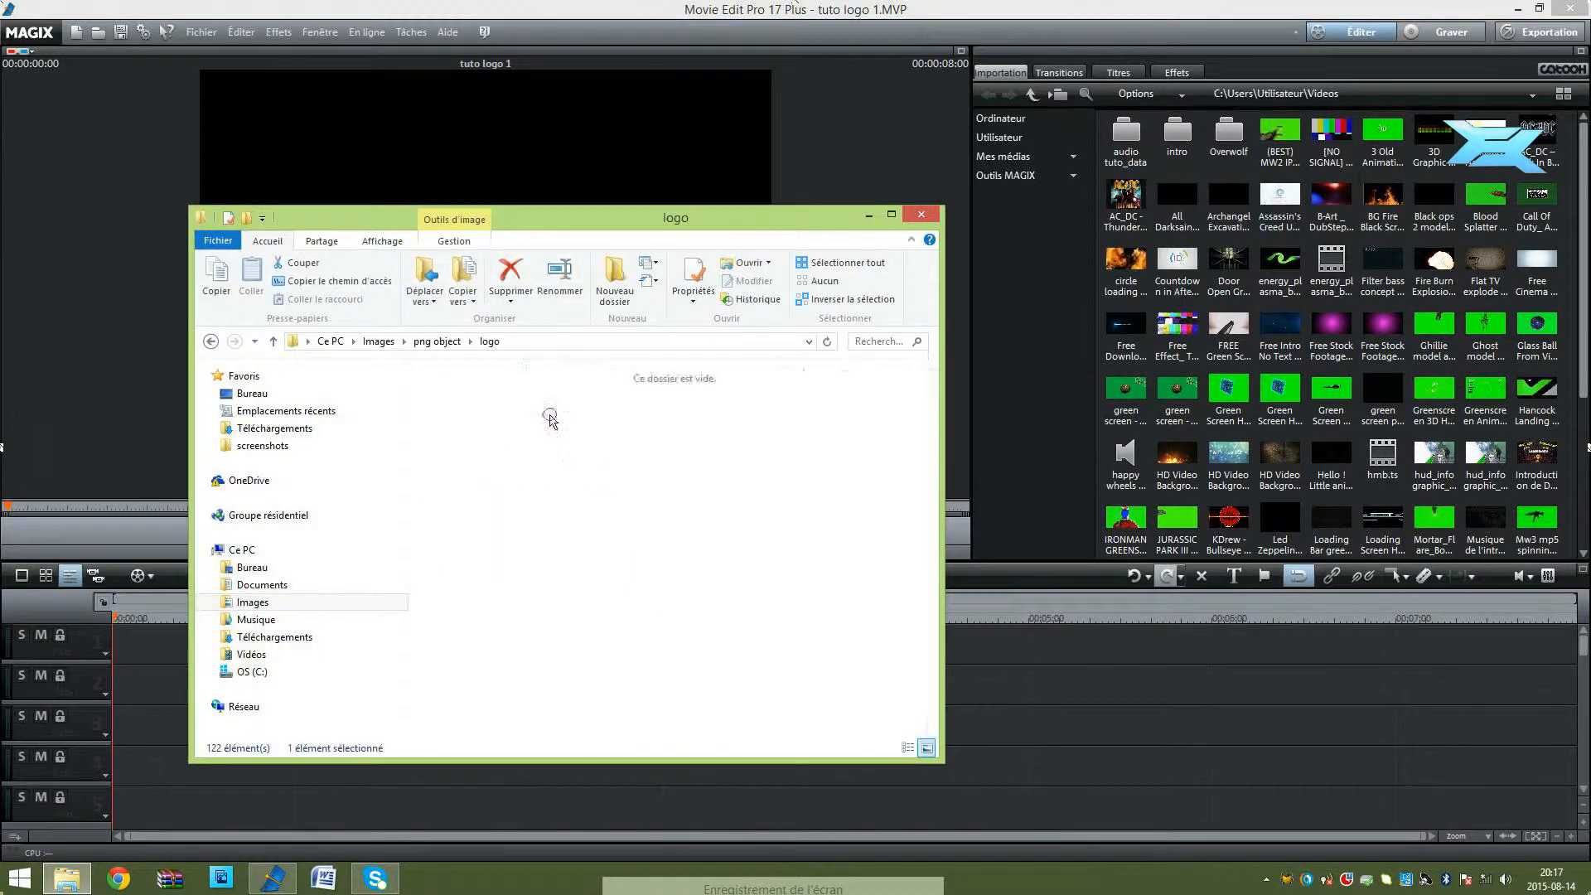
{"action": "left_click_drag", "start_coordinate": [933, 472], "coordinate": [933, 601]}
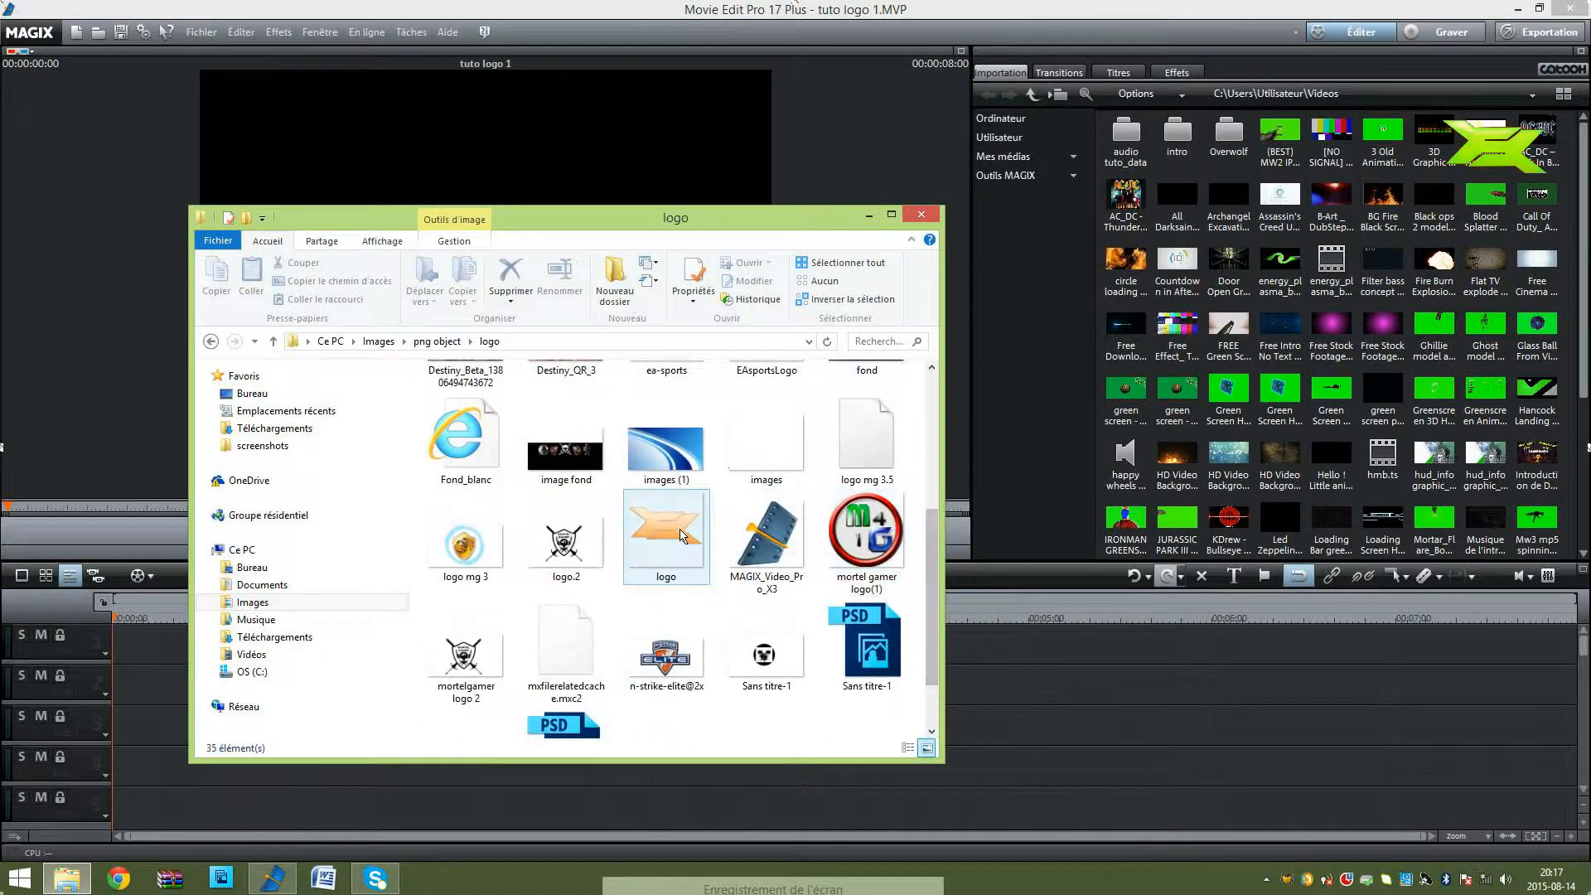
{"action": "left_click_drag", "start_coordinate": [679, 535], "coordinate": [1055, 633]}
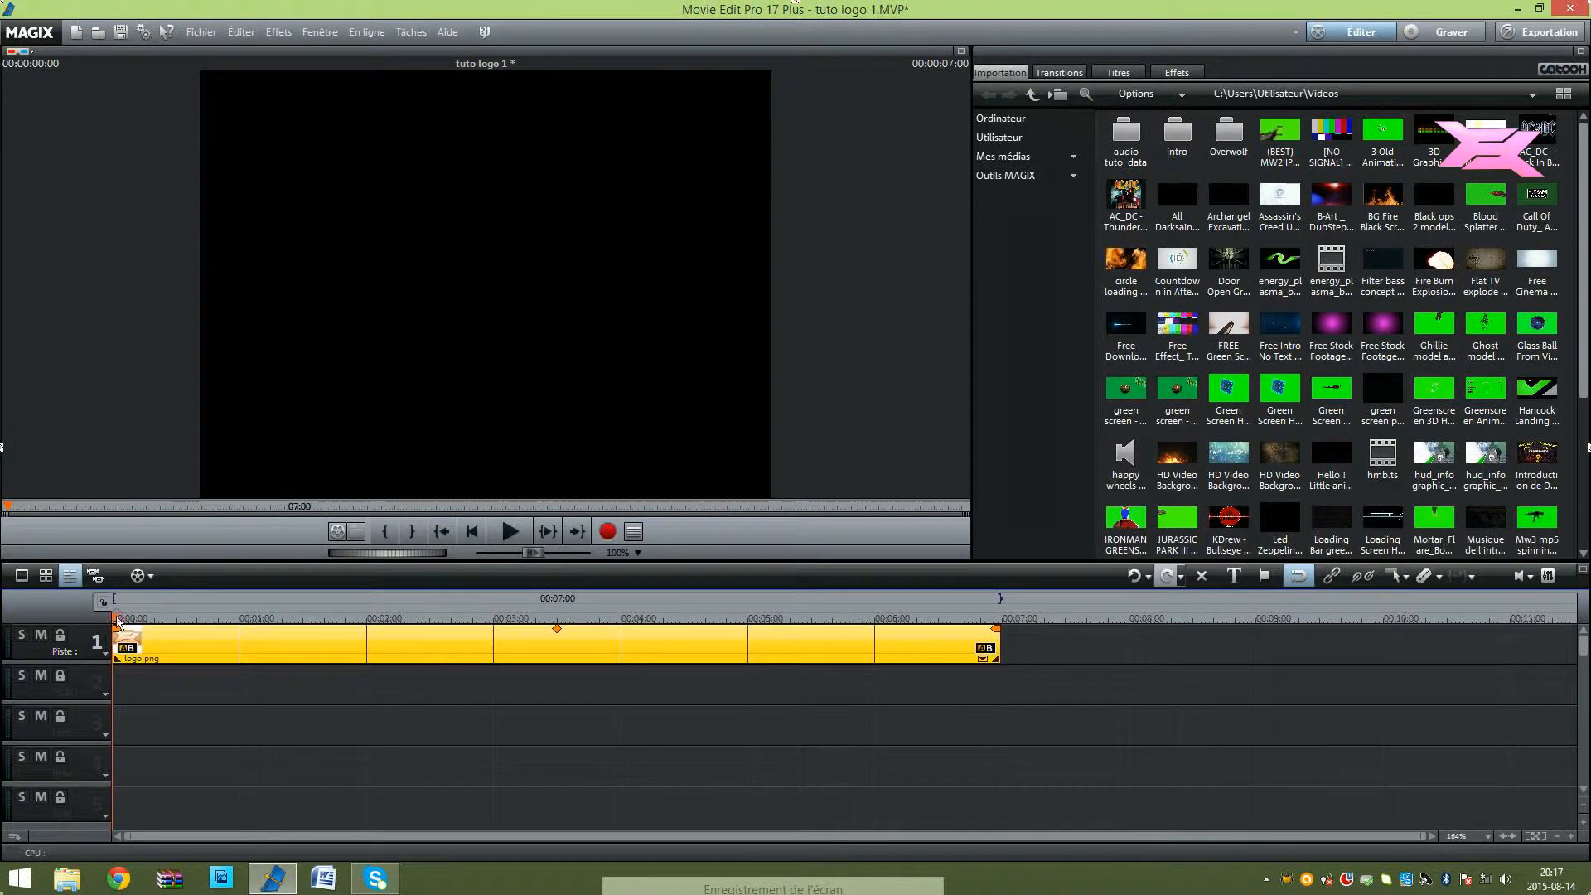
{"action": "mouse_move", "coordinate": [117, 621]}
{"action": "left_mouse_down"}
{"action": "mouse_move", "coordinate": [464, 618]}
{"action": "mouse_move", "coordinate": [101, 611]}
{"action": "left_mouse_up"}
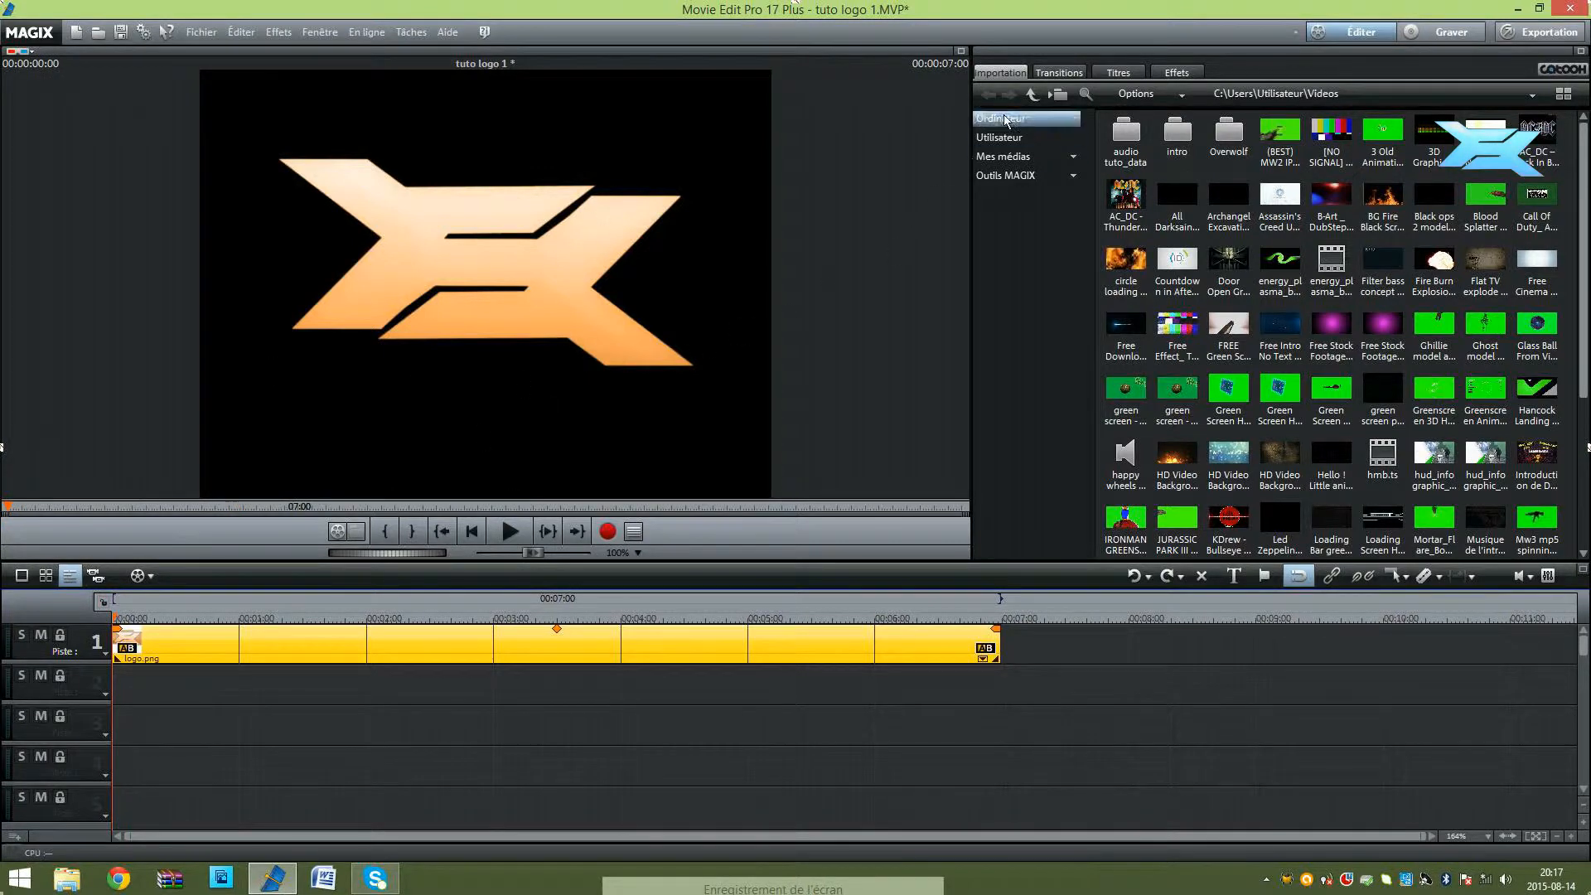
Step: Bring up the colour correction video effect for the logo clip and make it act on the foreground layer (Premier plan)
{"action": "left_click", "coordinate": [1173, 73]}
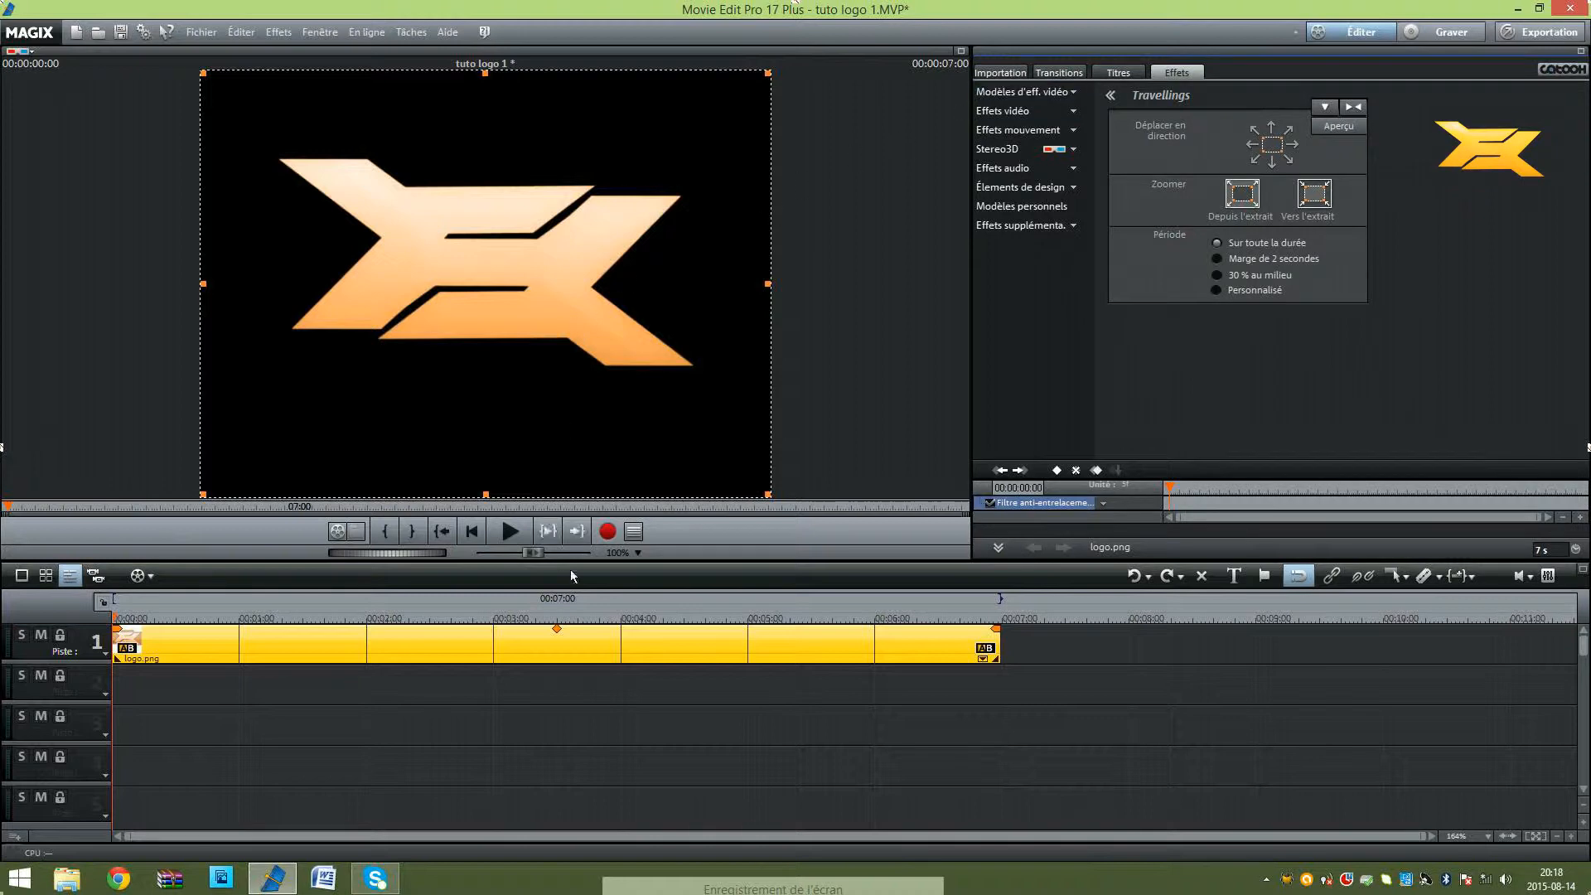
{"action": "left_click", "coordinate": [1021, 114]}
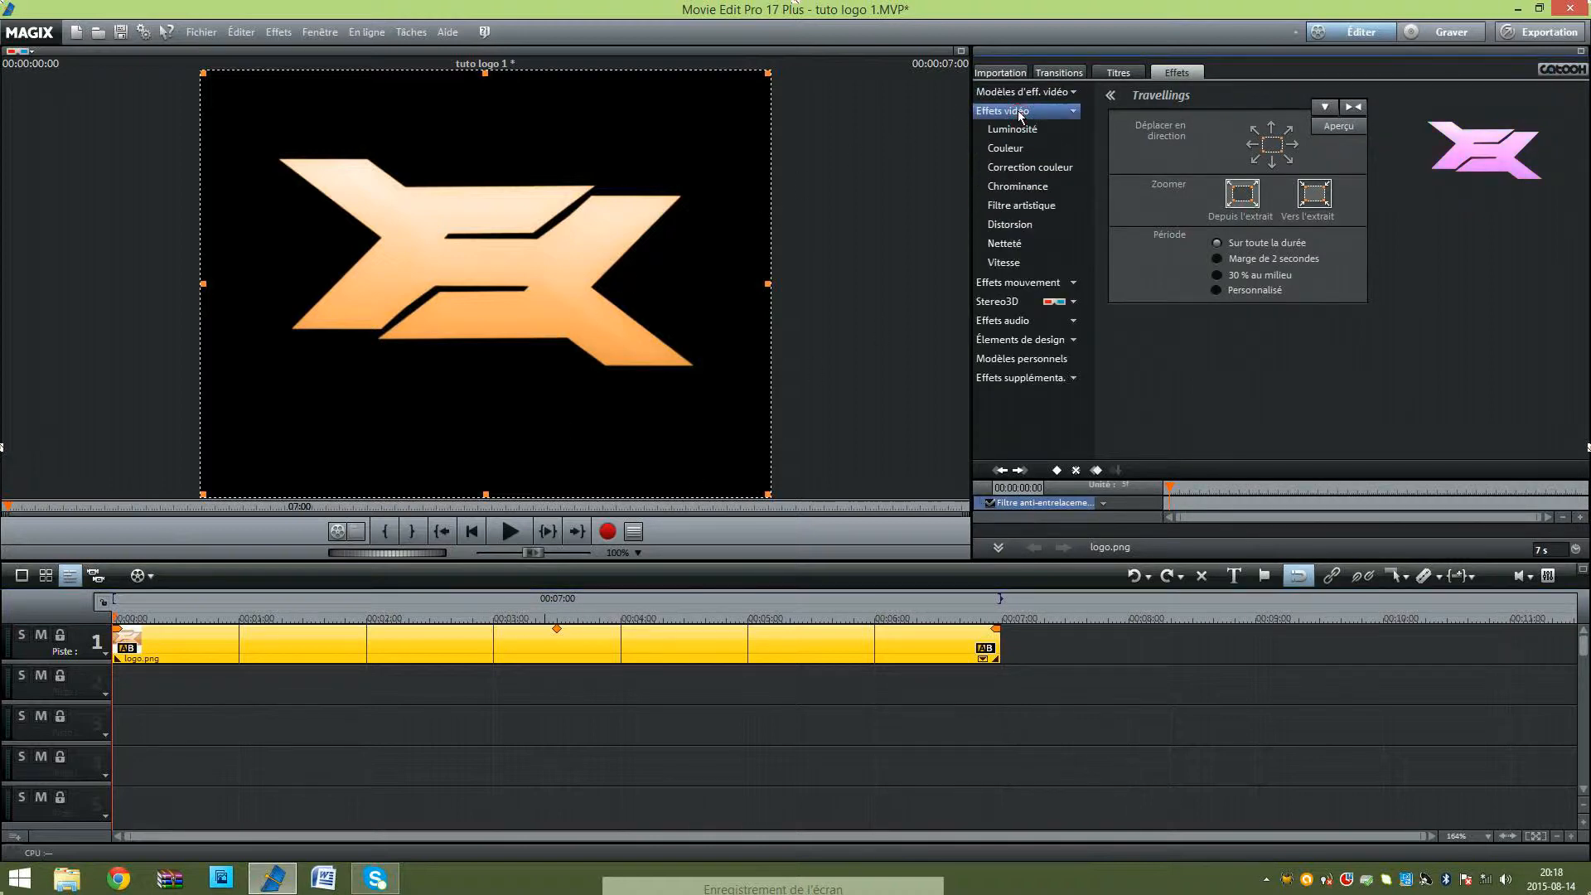
{"action": "left_click", "coordinate": [1025, 169]}
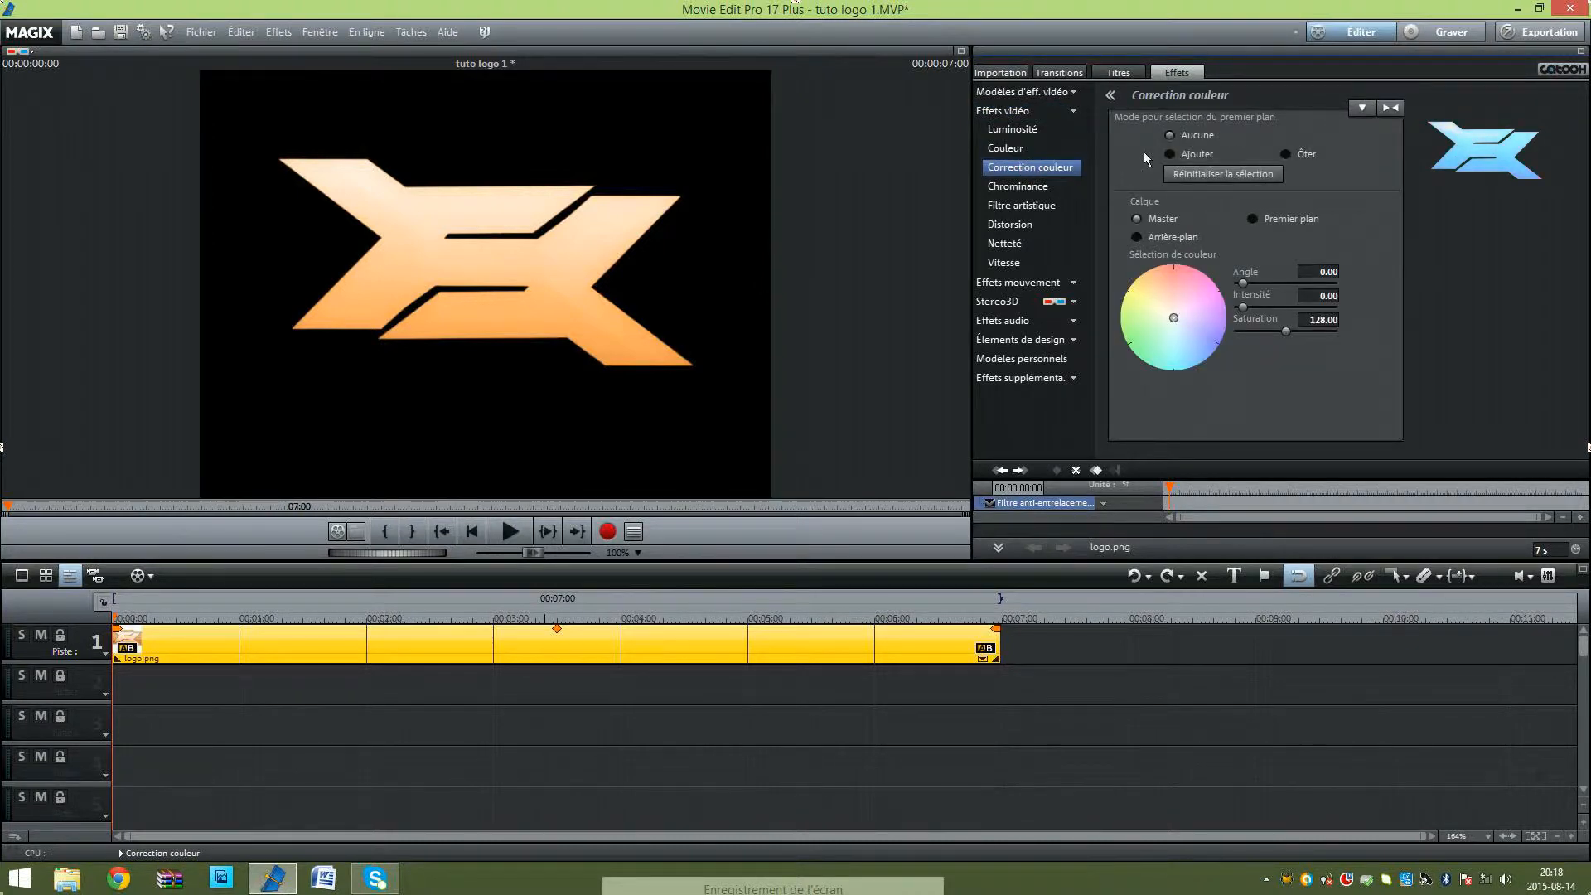
{"action": "left_click", "coordinate": [1252, 221]}
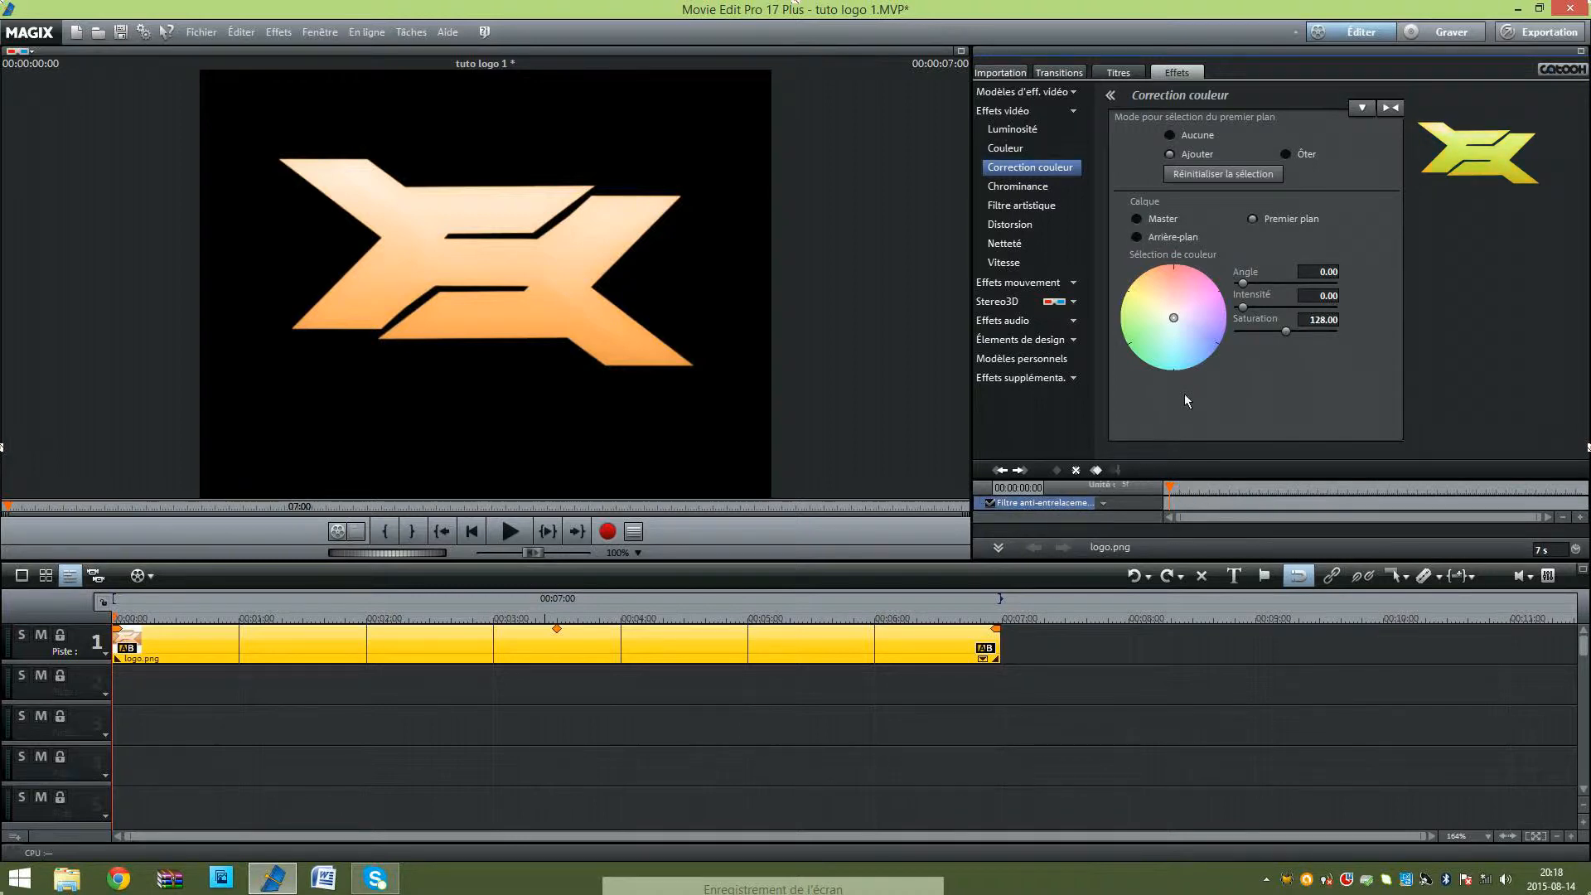
{"action": "left_click", "coordinate": [1175, 319]}
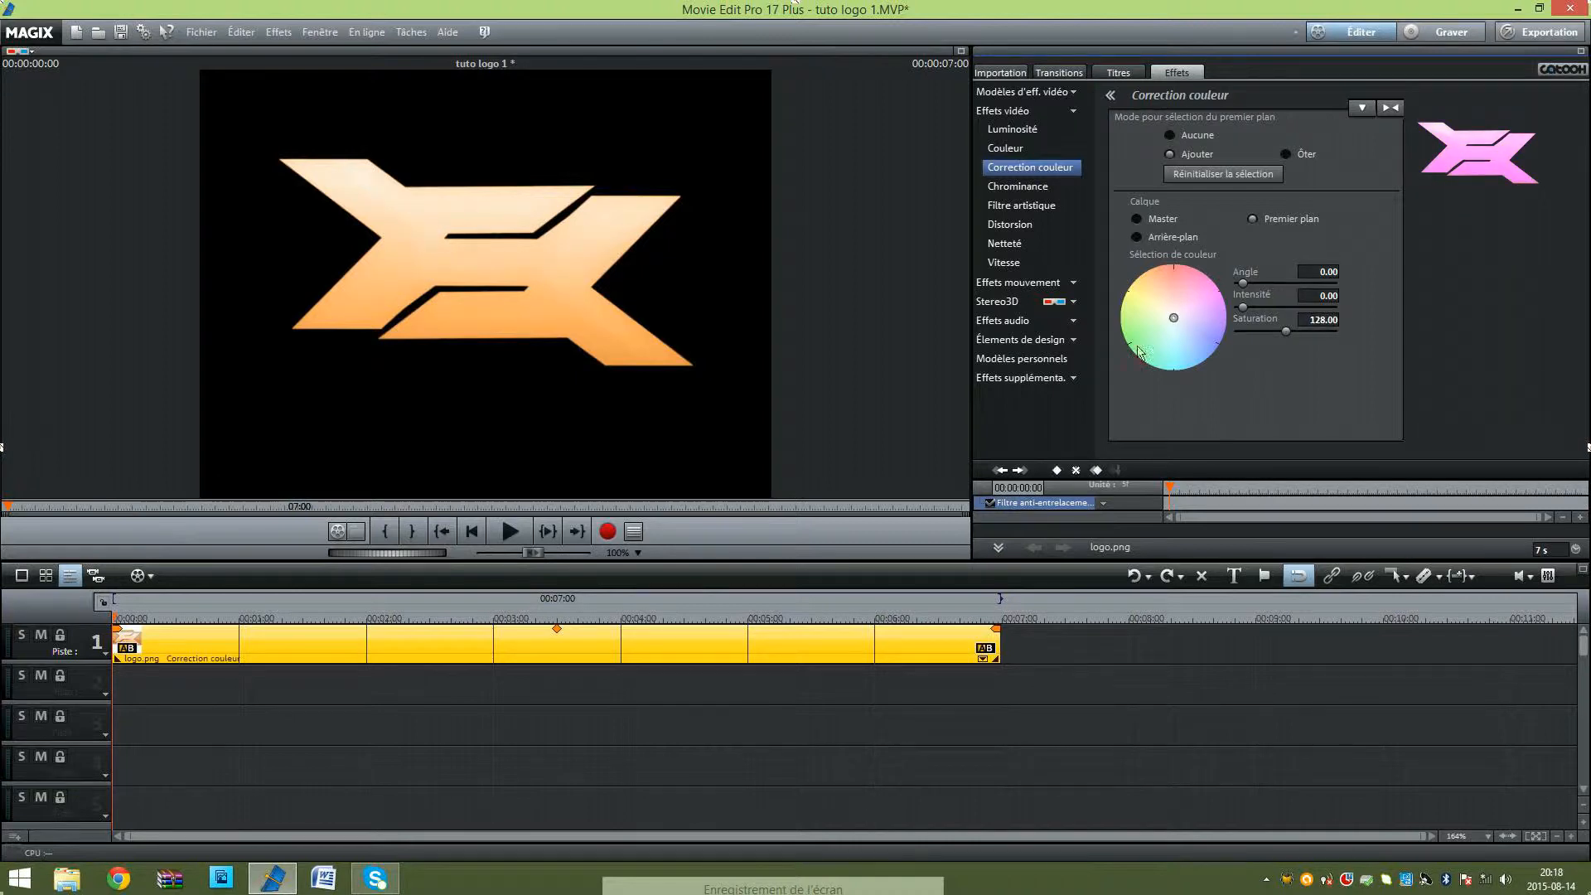
{"action": "left_click", "coordinate": [1055, 468]}
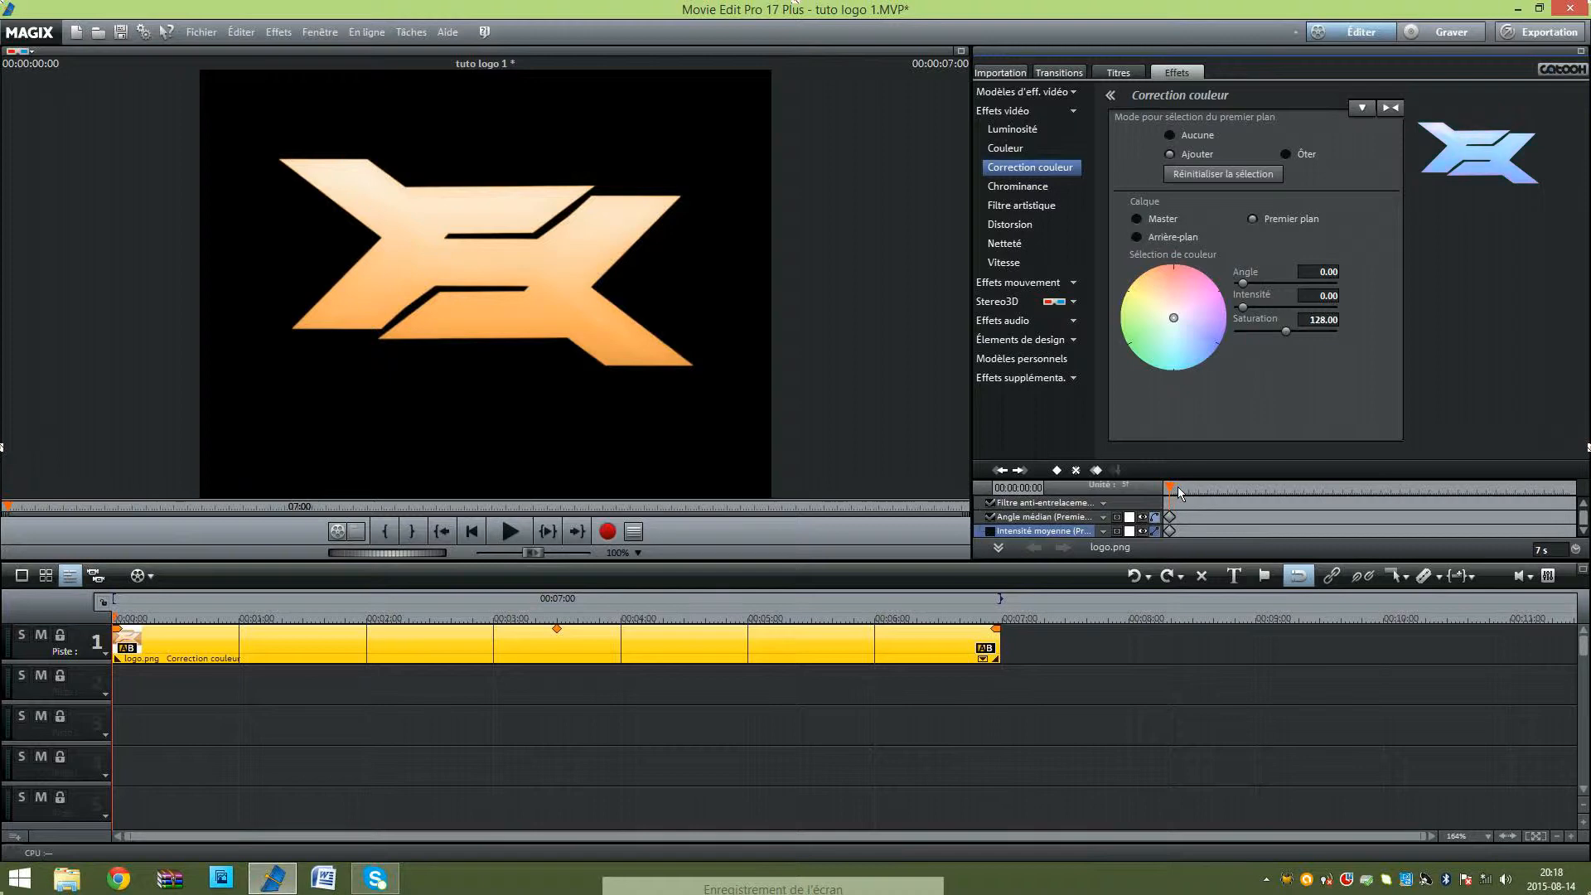
{"action": "left_click_drag", "start_coordinate": [1178, 488], "coordinate": [1182, 487]}
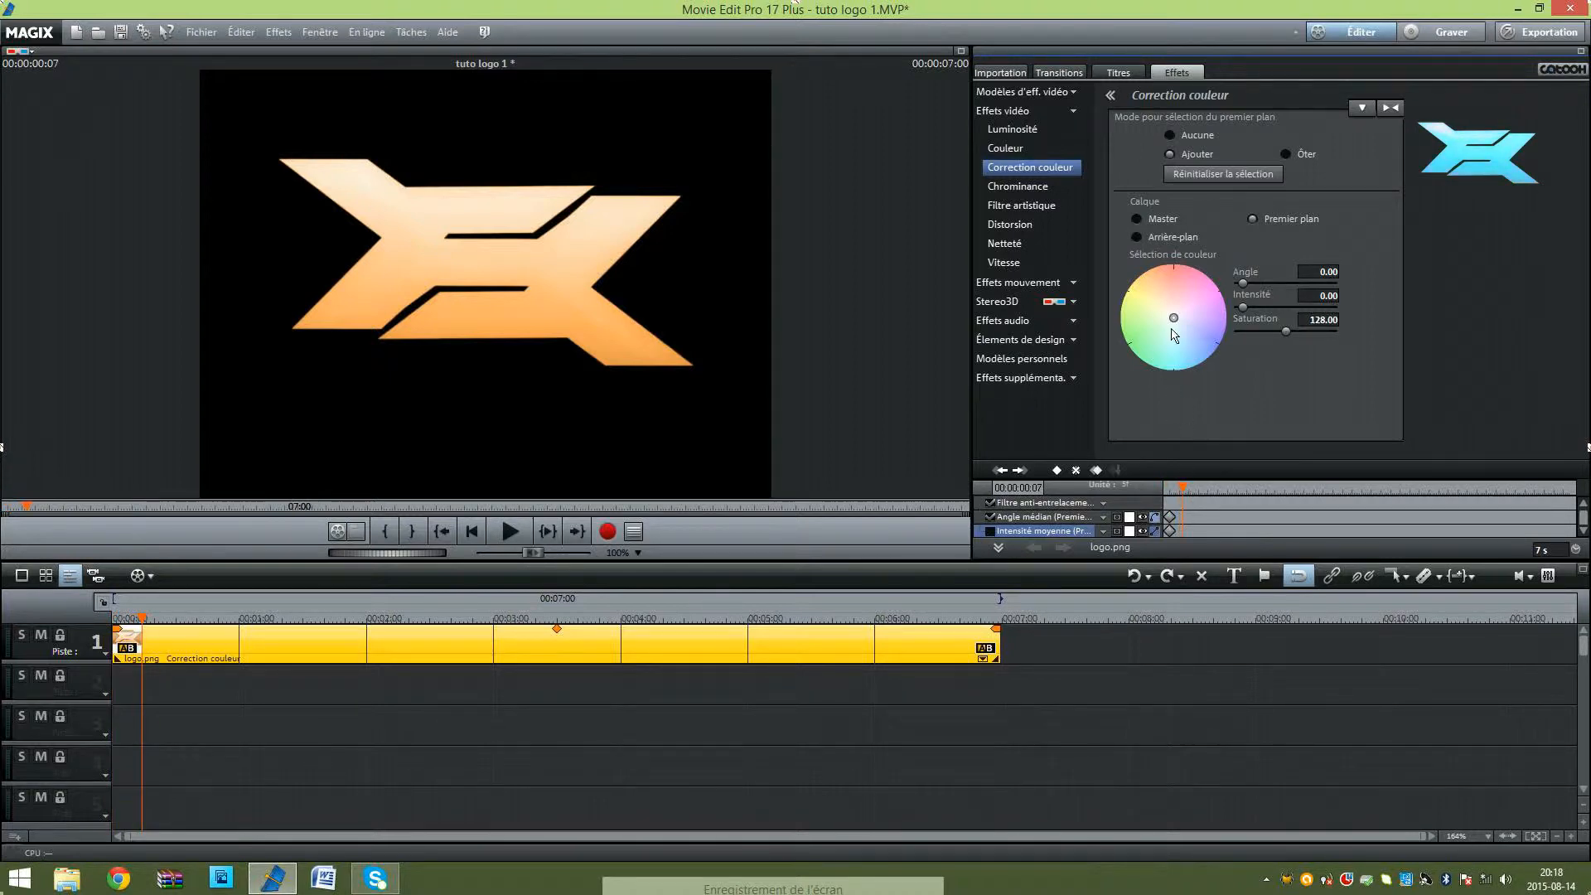
{"action": "left_click_drag", "start_coordinate": [1172, 330], "coordinate": [1181, 254]}
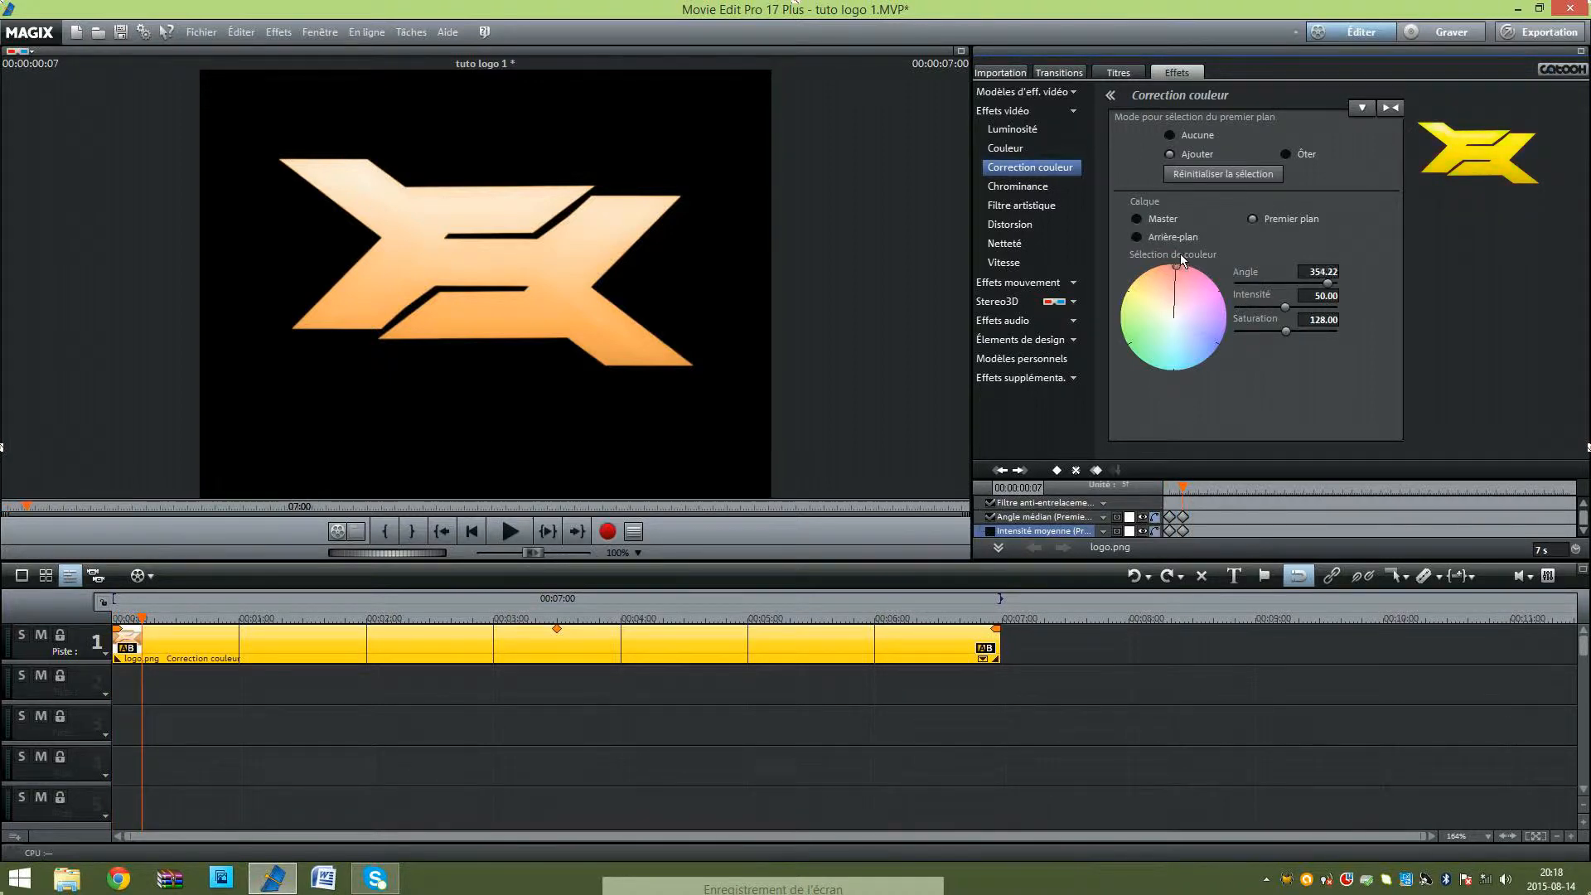
{"action": "left_click_drag", "start_coordinate": [1284, 307], "coordinate": [1359, 305]}
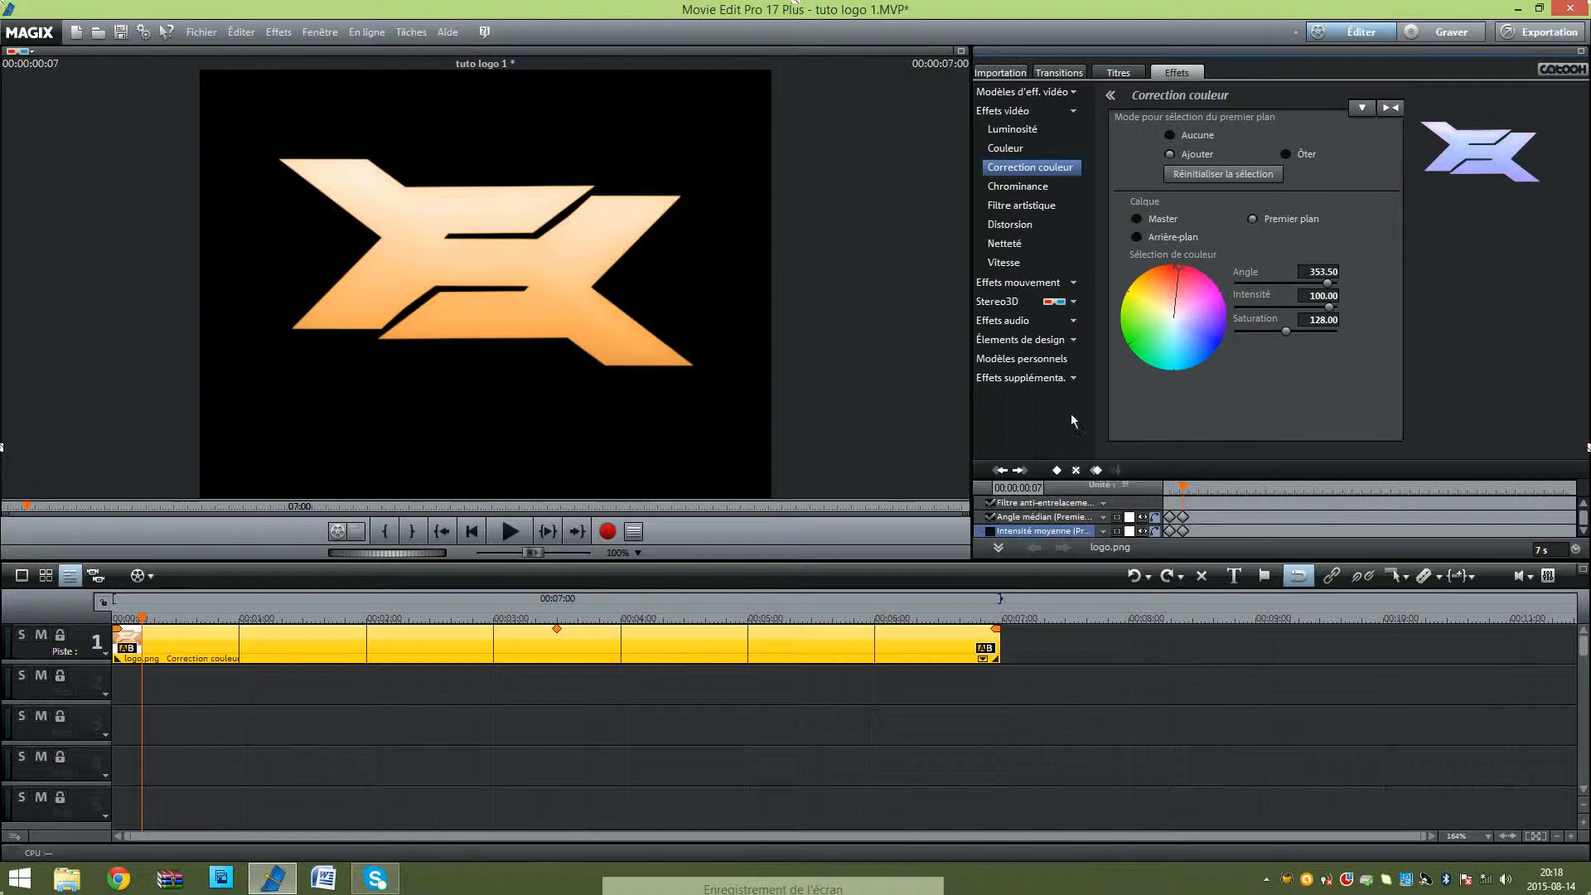
{"action": "key", "text": "ctrl+z"}
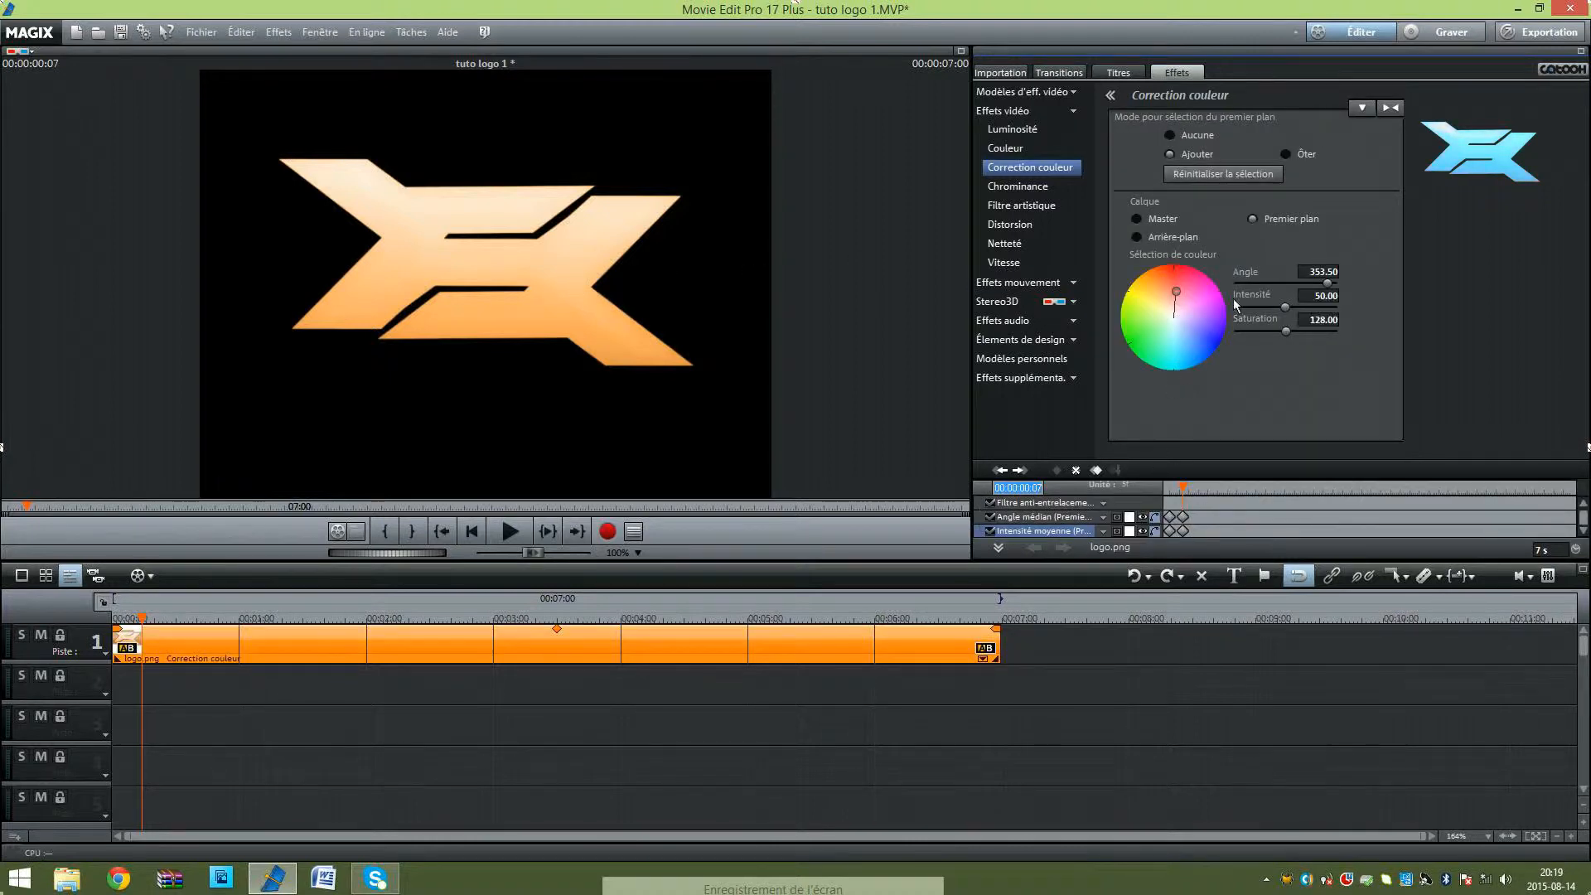
{"action": "left_click", "coordinate": [1369, 108]}
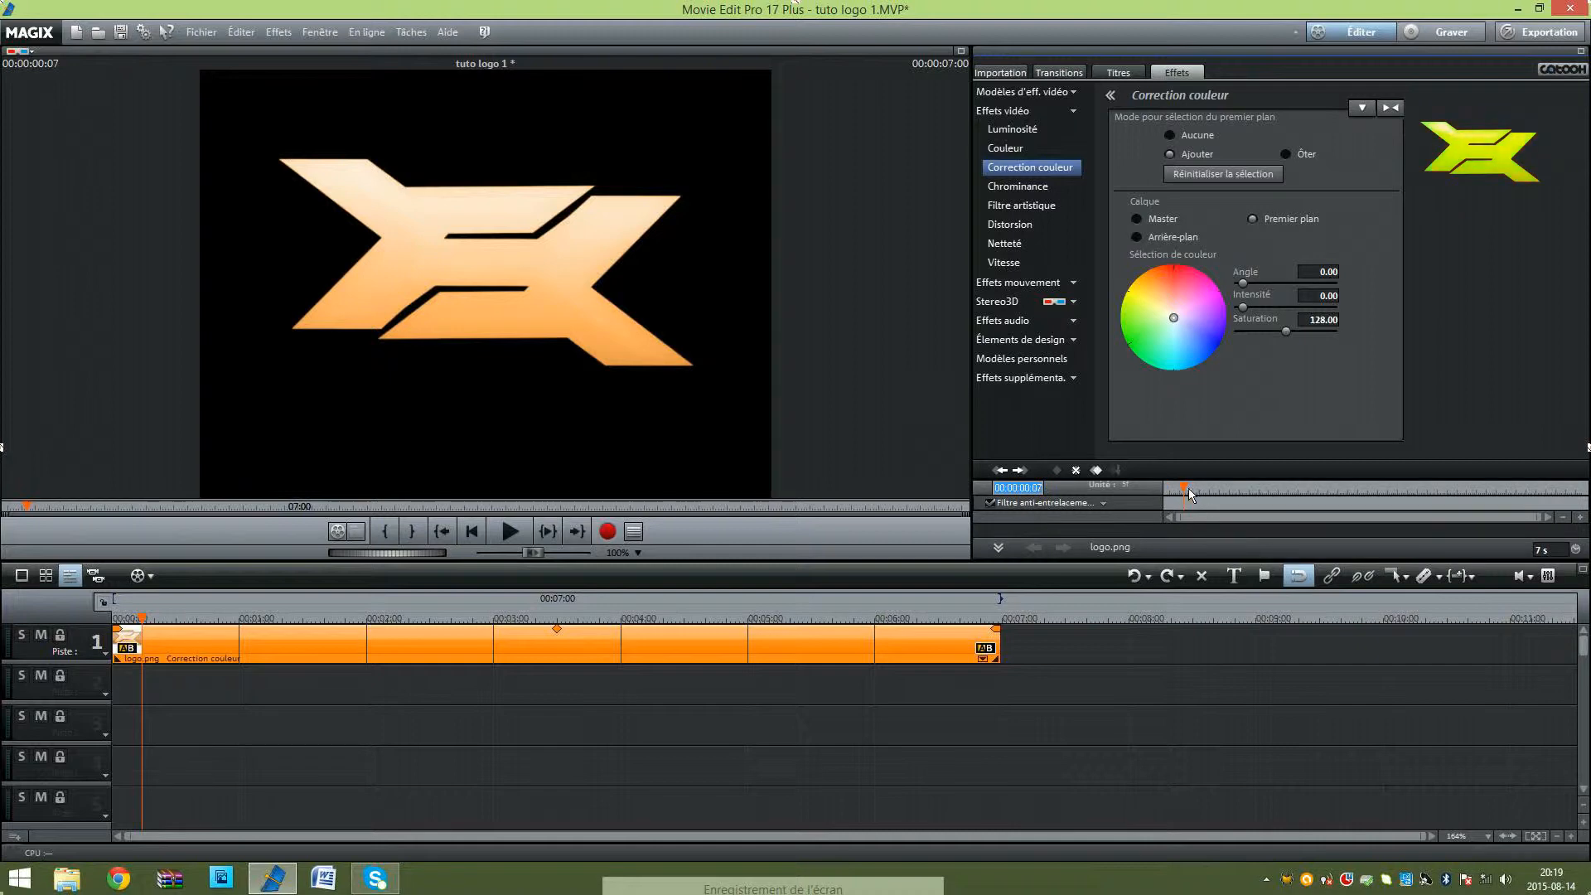
{"action": "key", "text": "Home"}
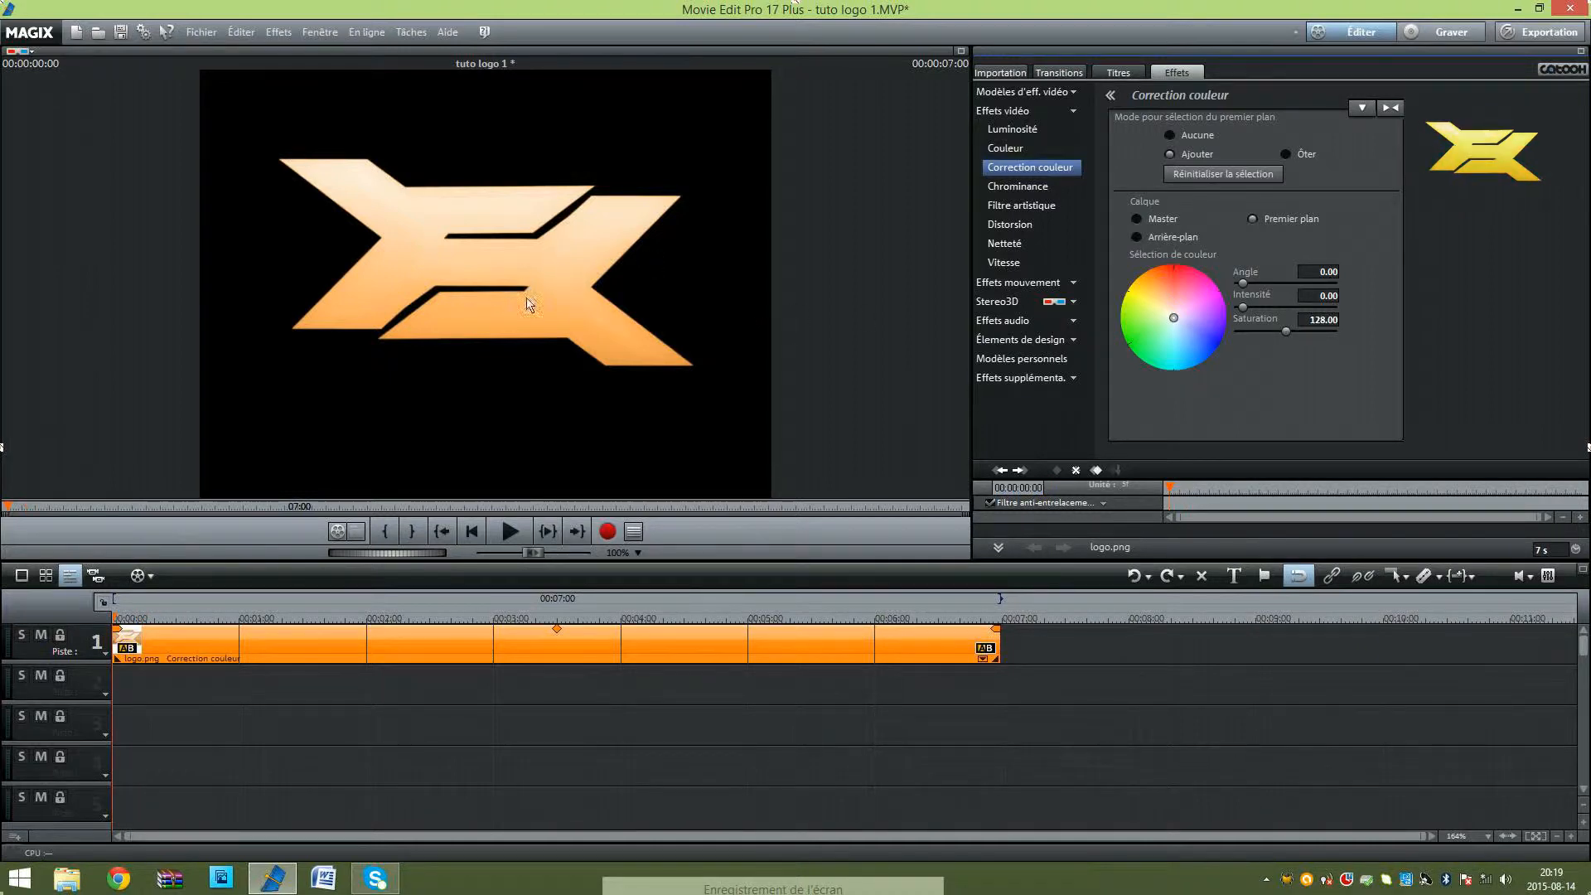
{"action": "left_click", "coordinate": [559, 303]}
{"action": "left_click", "coordinate": [524, 332]}
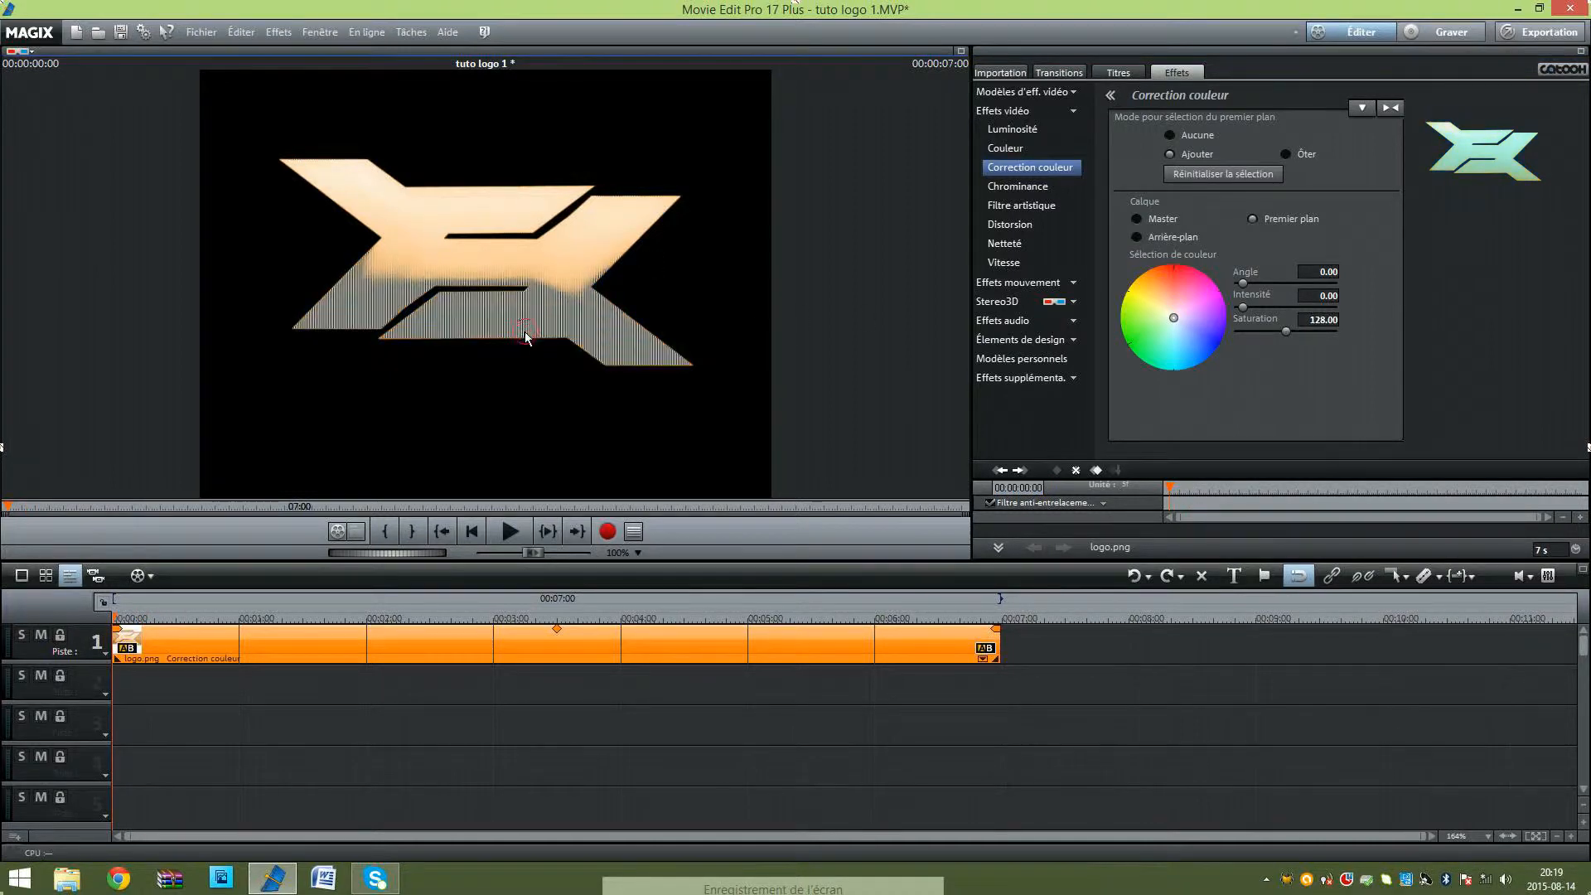
{"action": "left_click", "coordinate": [567, 257]}
{"action": "left_click", "coordinate": [584, 237]}
{"action": "left_click", "coordinate": [520, 210]}
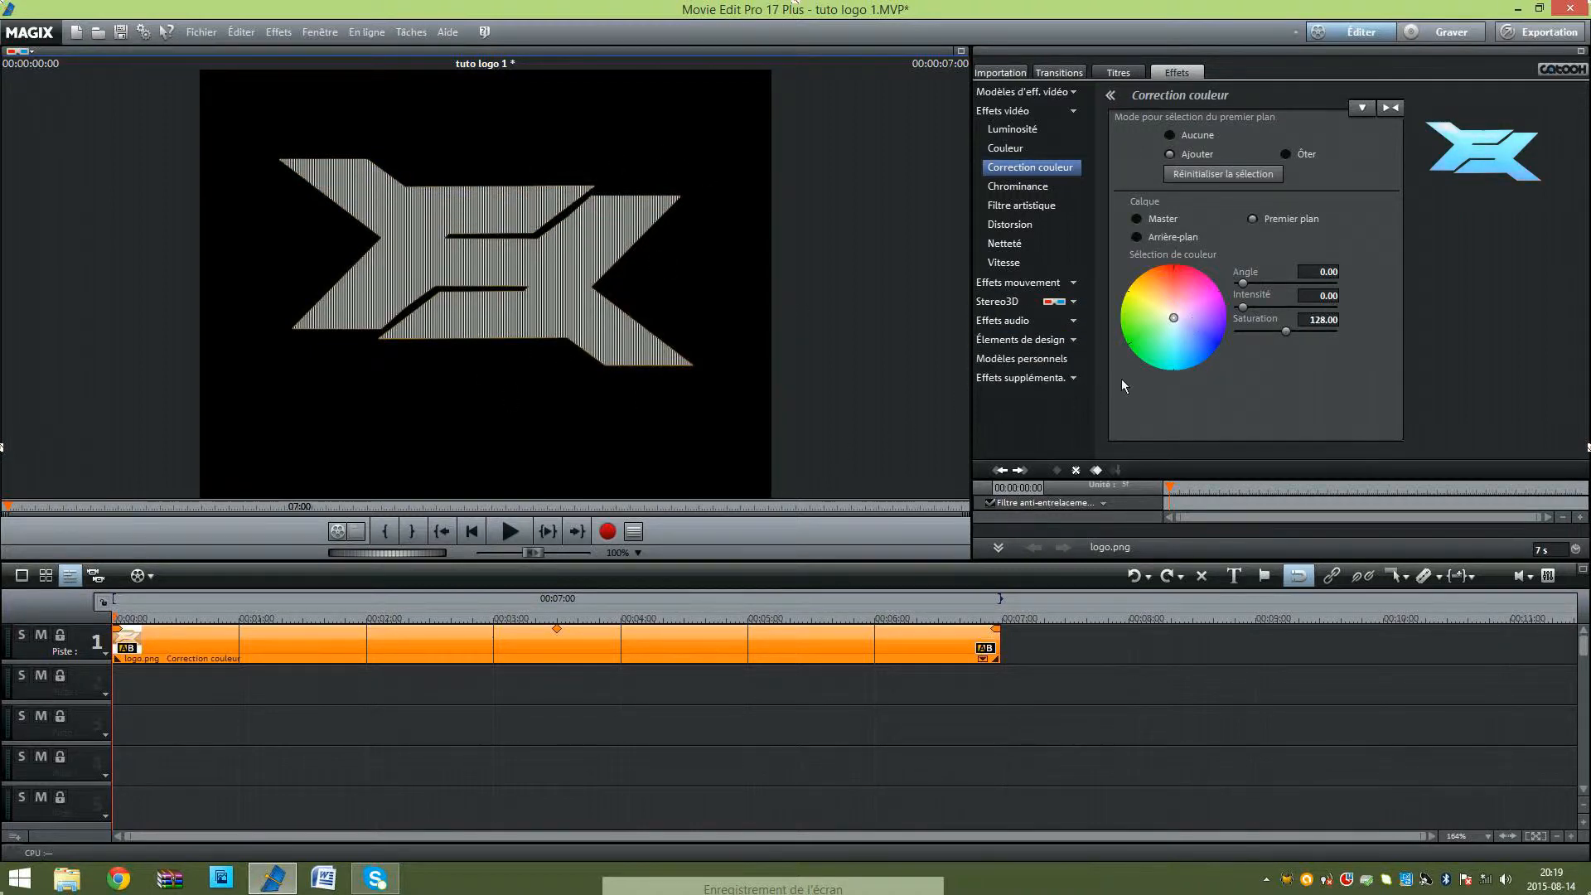
{"action": "left_click", "coordinate": [1391, 107]}
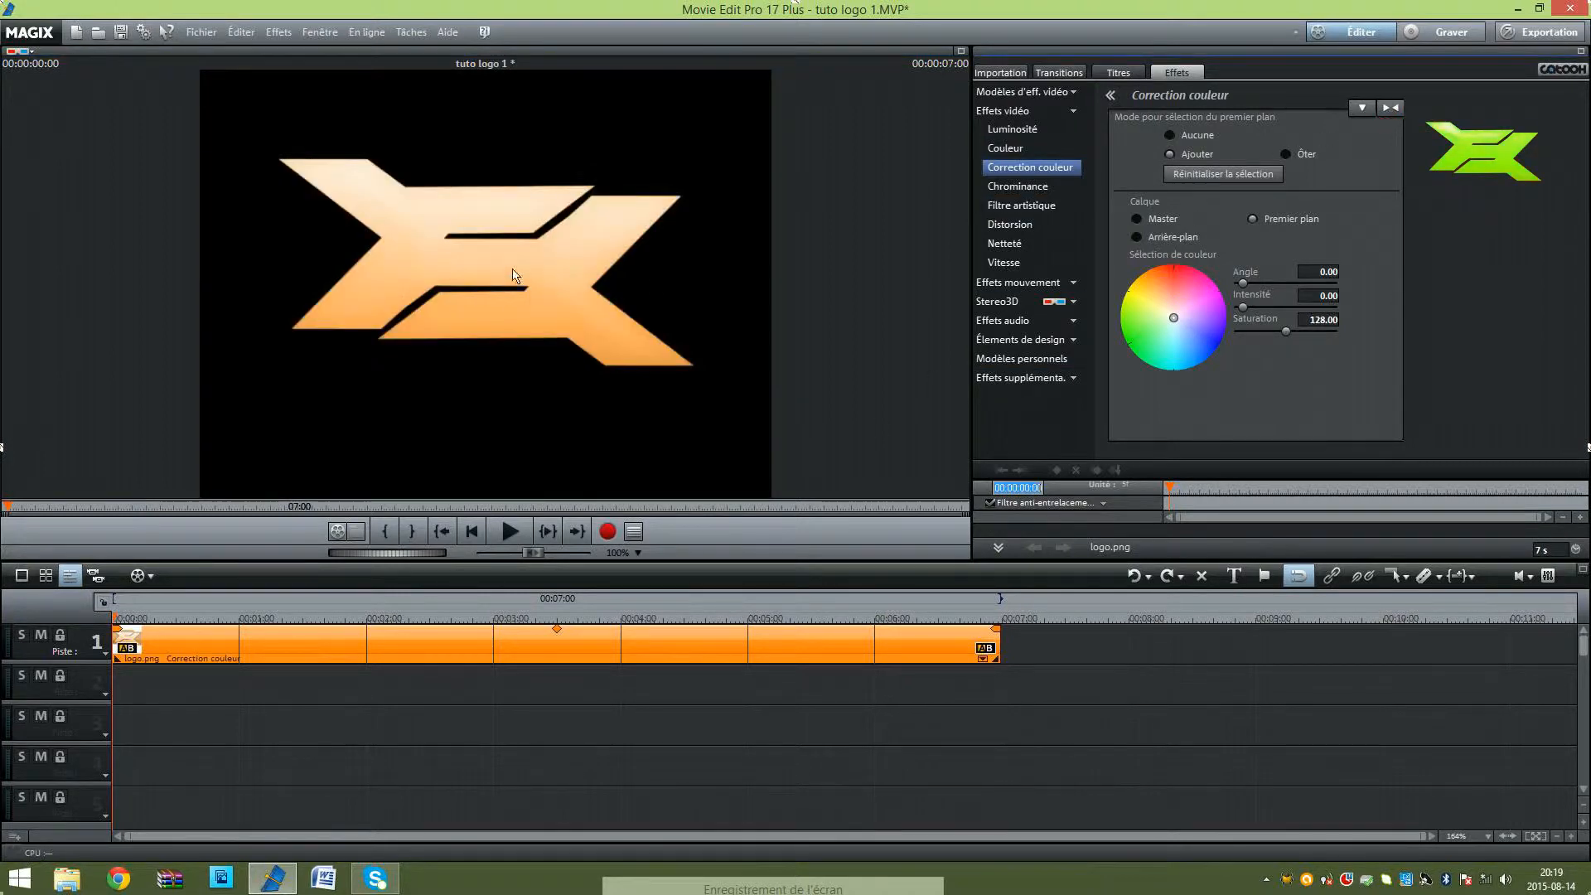
Step: Mark the entire logo shape in the preview as the foreground selection and set a colour keyframe at 00:00:00:00
{"action": "left_click", "coordinate": [479, 277]}
{"action": "left_click", "coordinate": [483, 320]}
{"action": "left_click", "coordinate": [491, 214]}
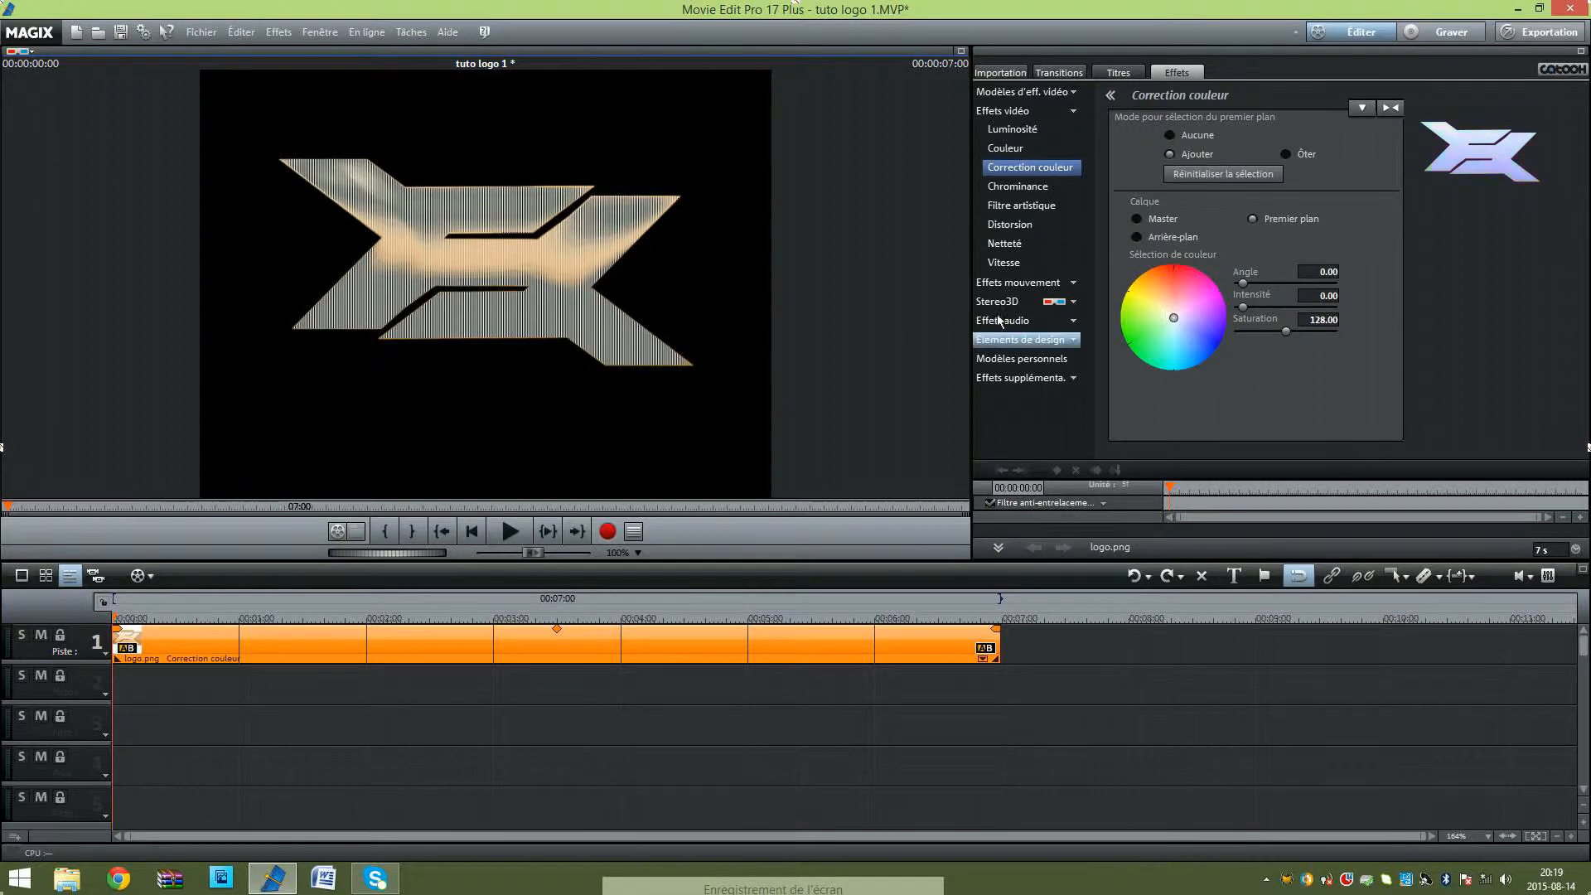
{"action": "left_click", "coordinate": [589, 263]}
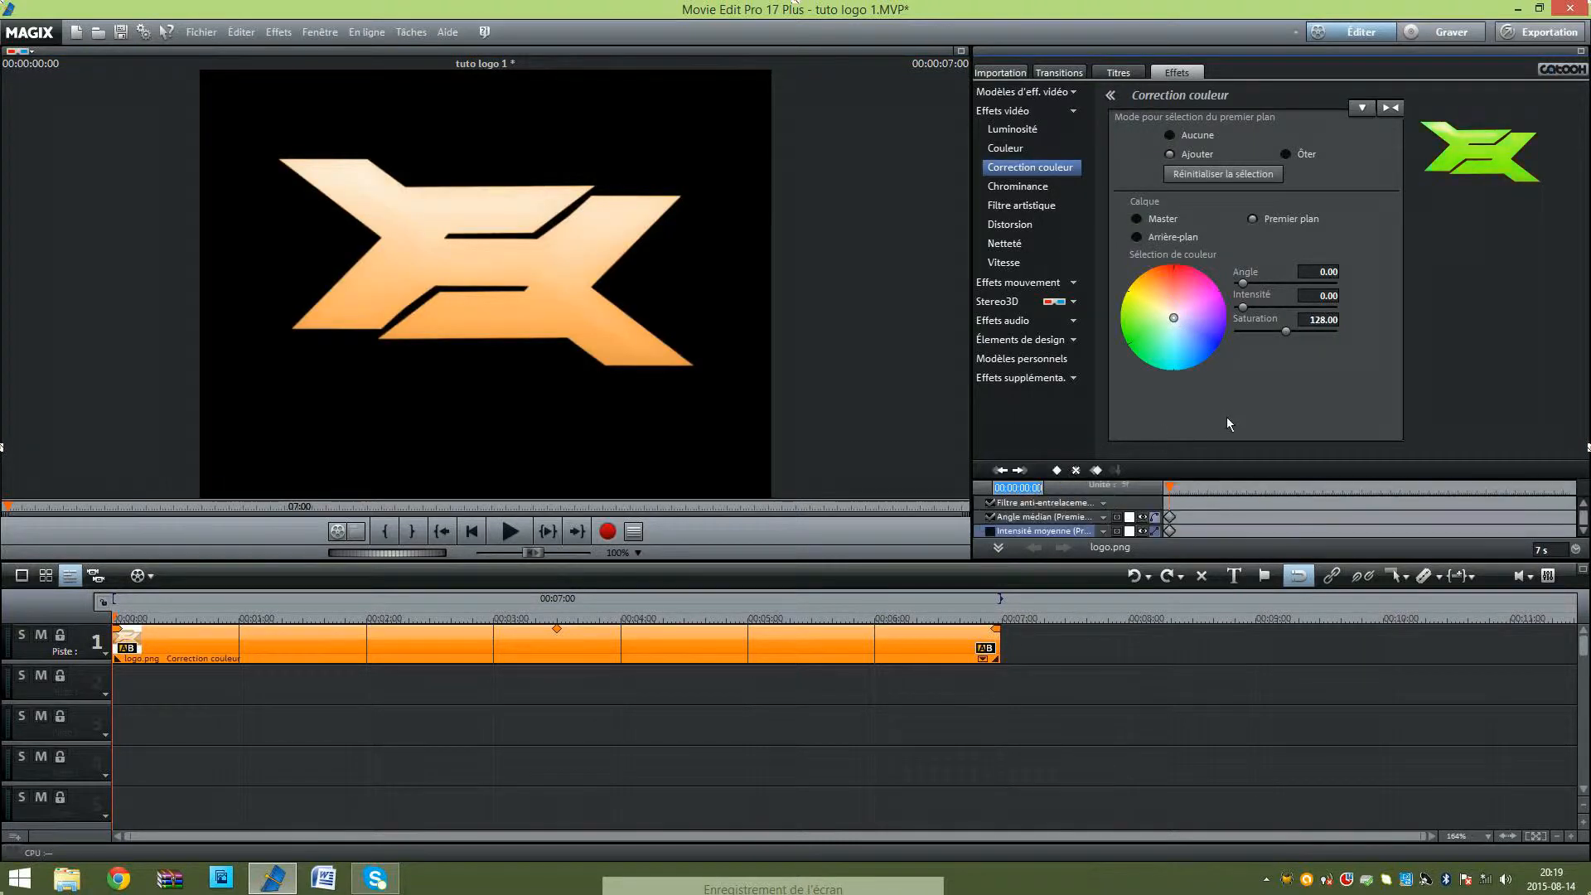
Step: At 00:00:00:07, shift the logo's foreground colour to red, with an angle of about 359 and an intensity of 100
{"action": "left_click", "coordinate": [1171, 487]}
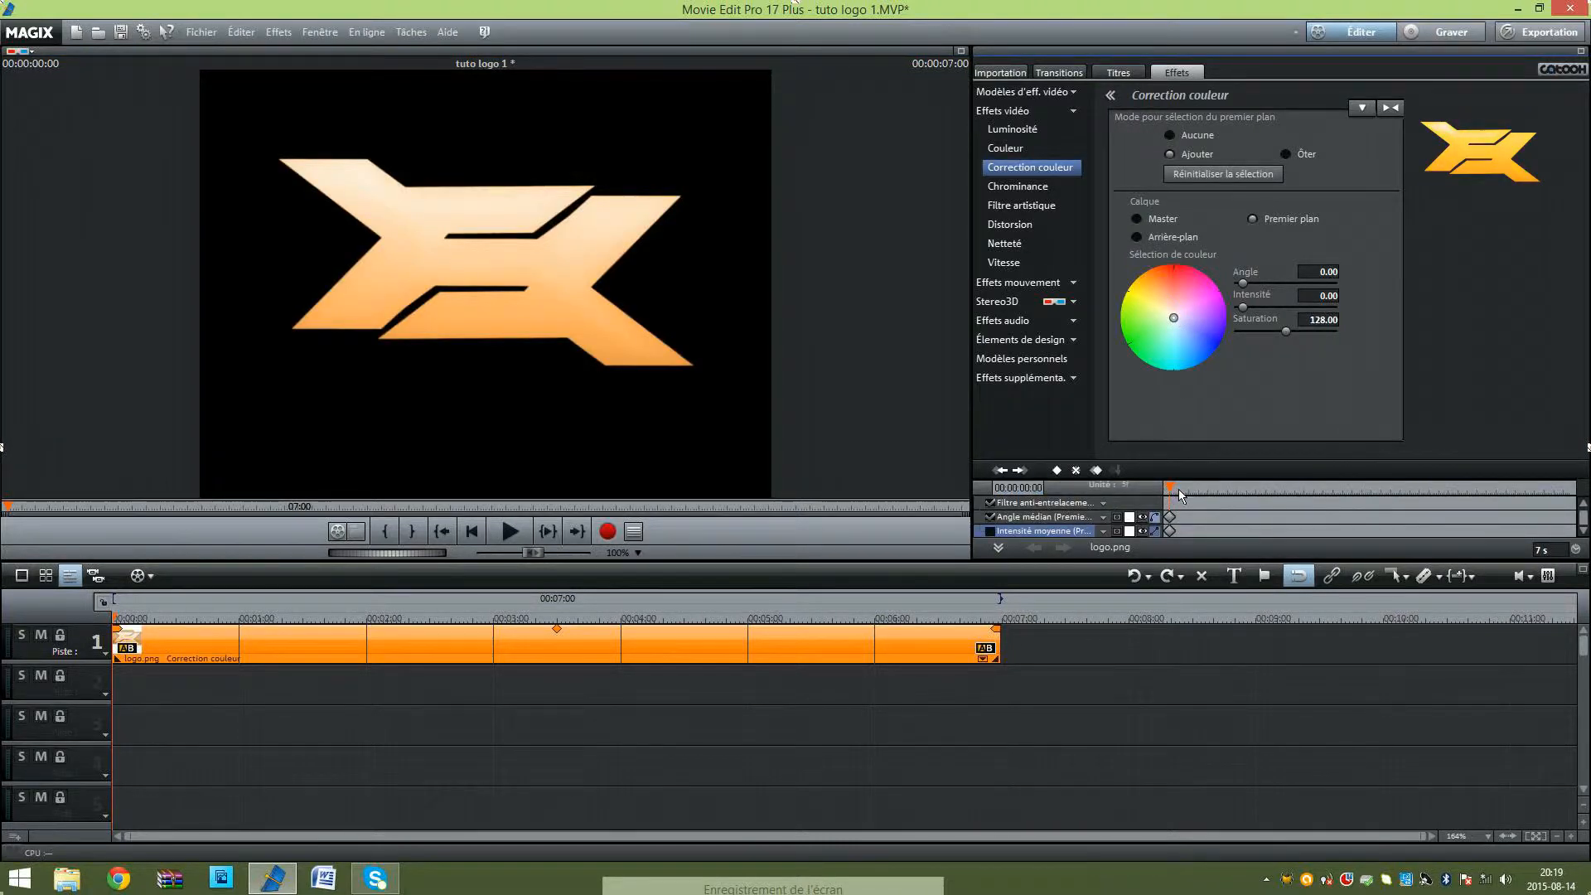
{"action": "left_click", "coordinate": [1179, 490]}
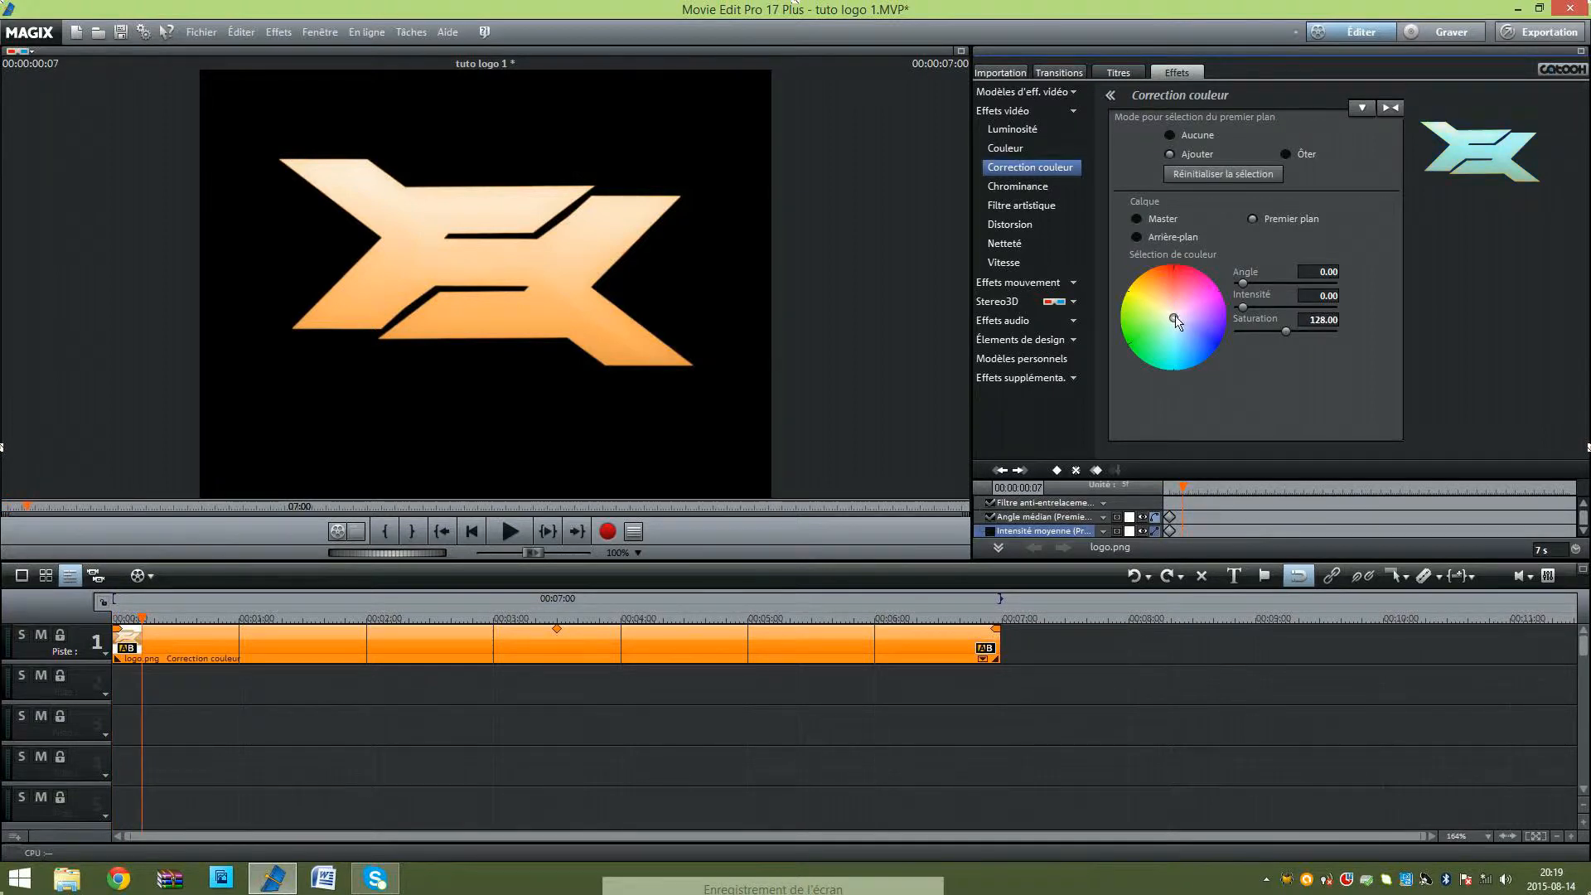
{"action": "left_click_drag", "start_coordinate": [1177, 322], "coordinate": [1177, 242]}
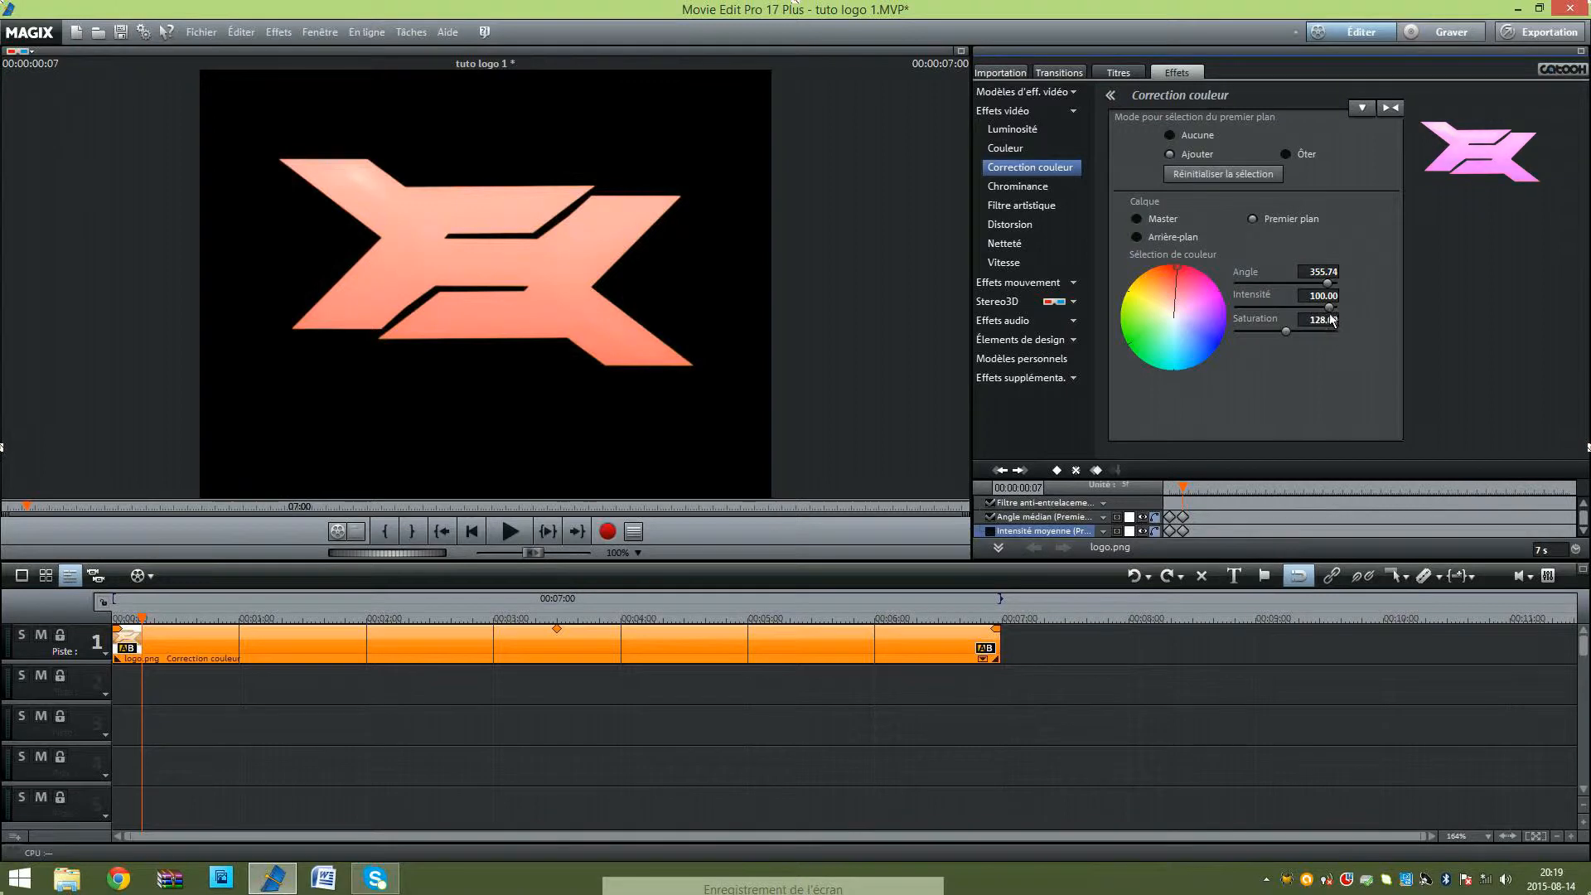
{"action": "left_click_drag", "start_coordinate": [1333, 309], "coordinate": [1345, 312]}
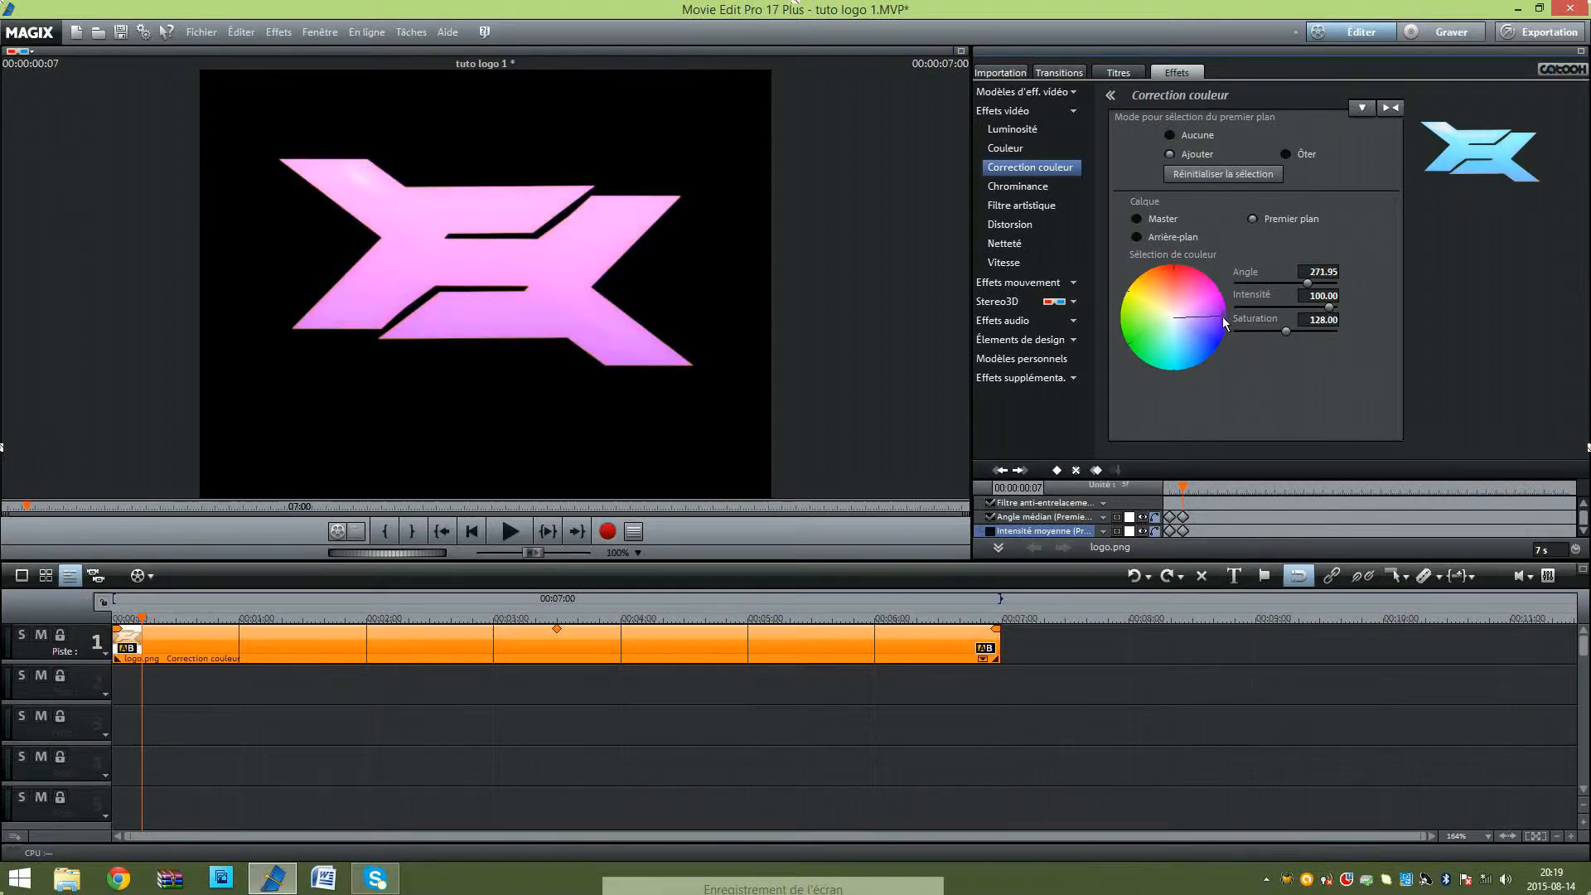
{"action": "left_click_drag", "start_coordinate": [1226, 324], "coordinate": [1174, 262]}
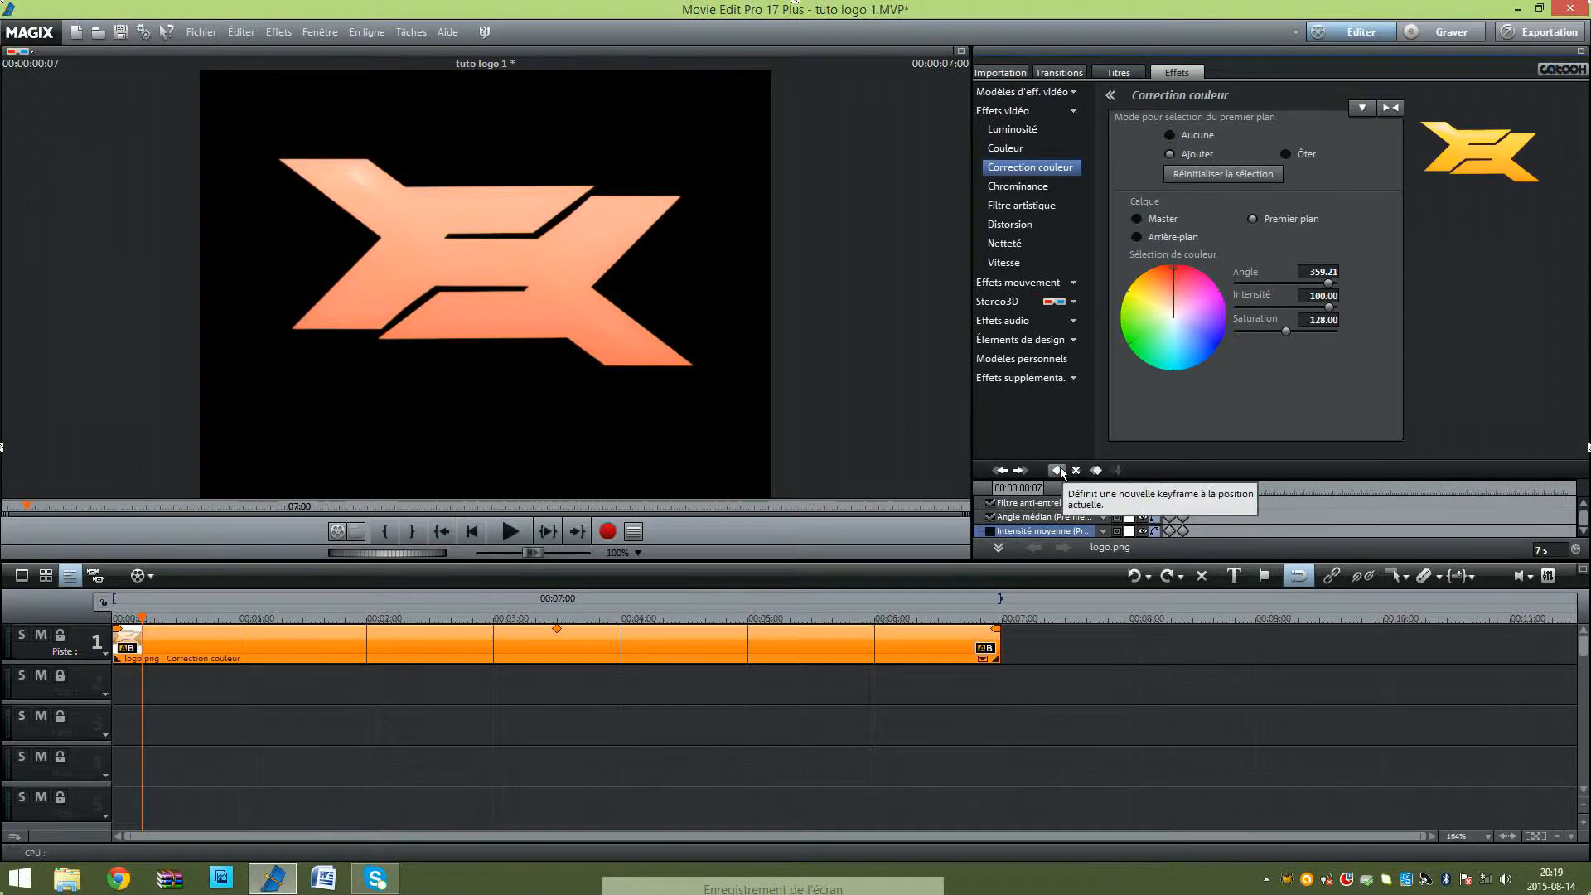
Step: Keyframe the logo's colour to magenta (angle about 288) at 00:00:00:15 and cyan (angle about 183, intensity about 84.5) at 00:00:00:21
{"action": "left_click_drag", "start_coordinate": [1183, 487], "coordinate": [1200, 489]}
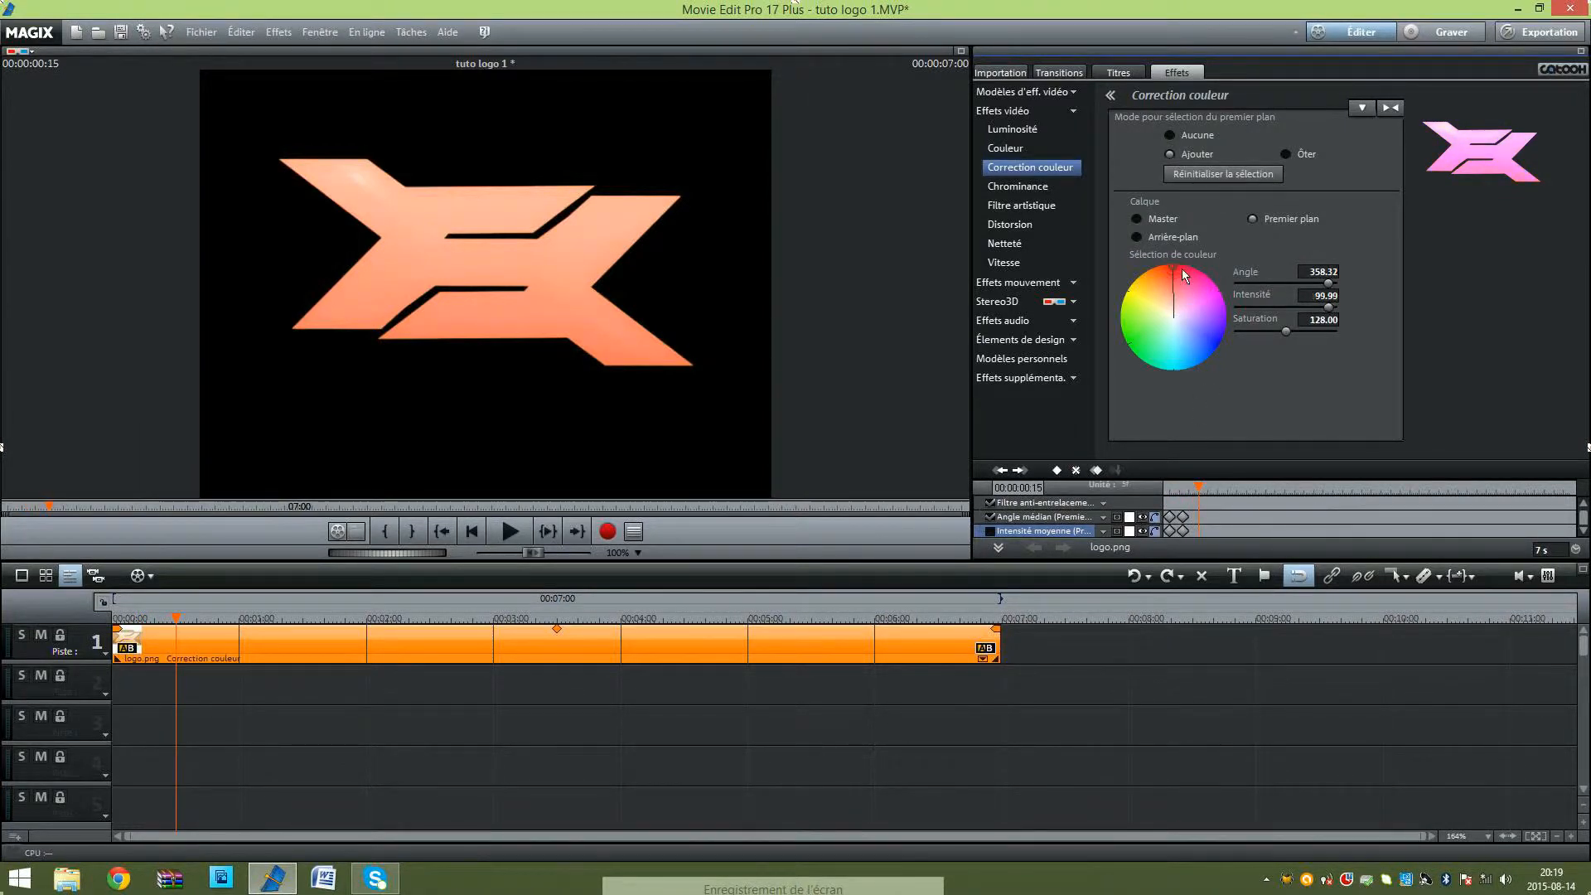
{"action": "left_click_drag", "start_coordinate": [1182, 268], "coordinate": [1219, 320]}
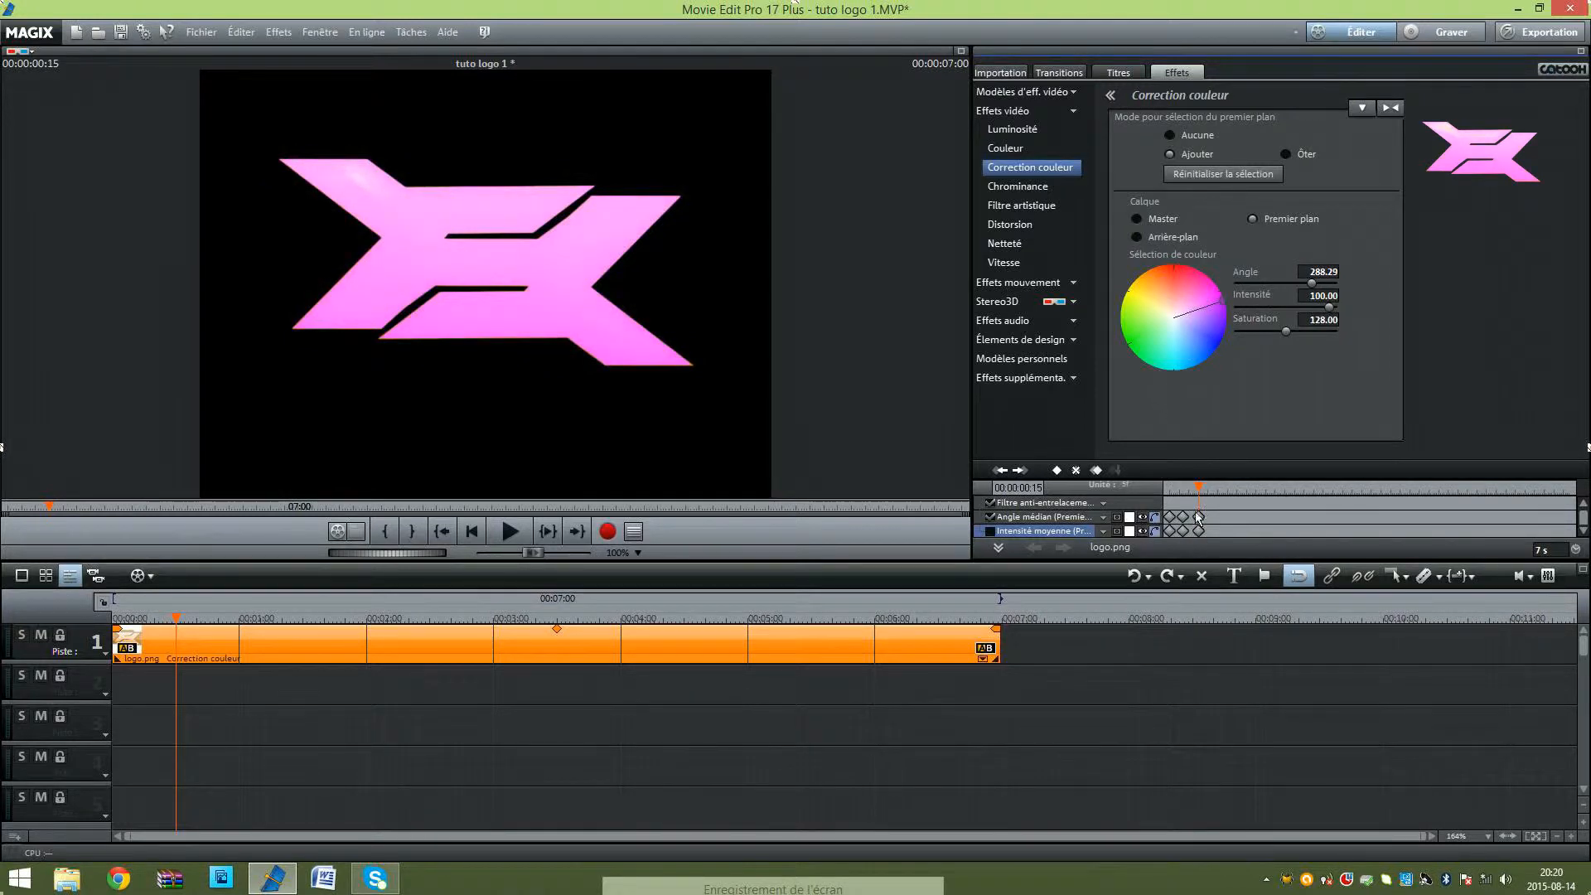
{"action": "left_click_drag", "start_coordinate": [1200, 486], "coordinate": [1210, 489]}
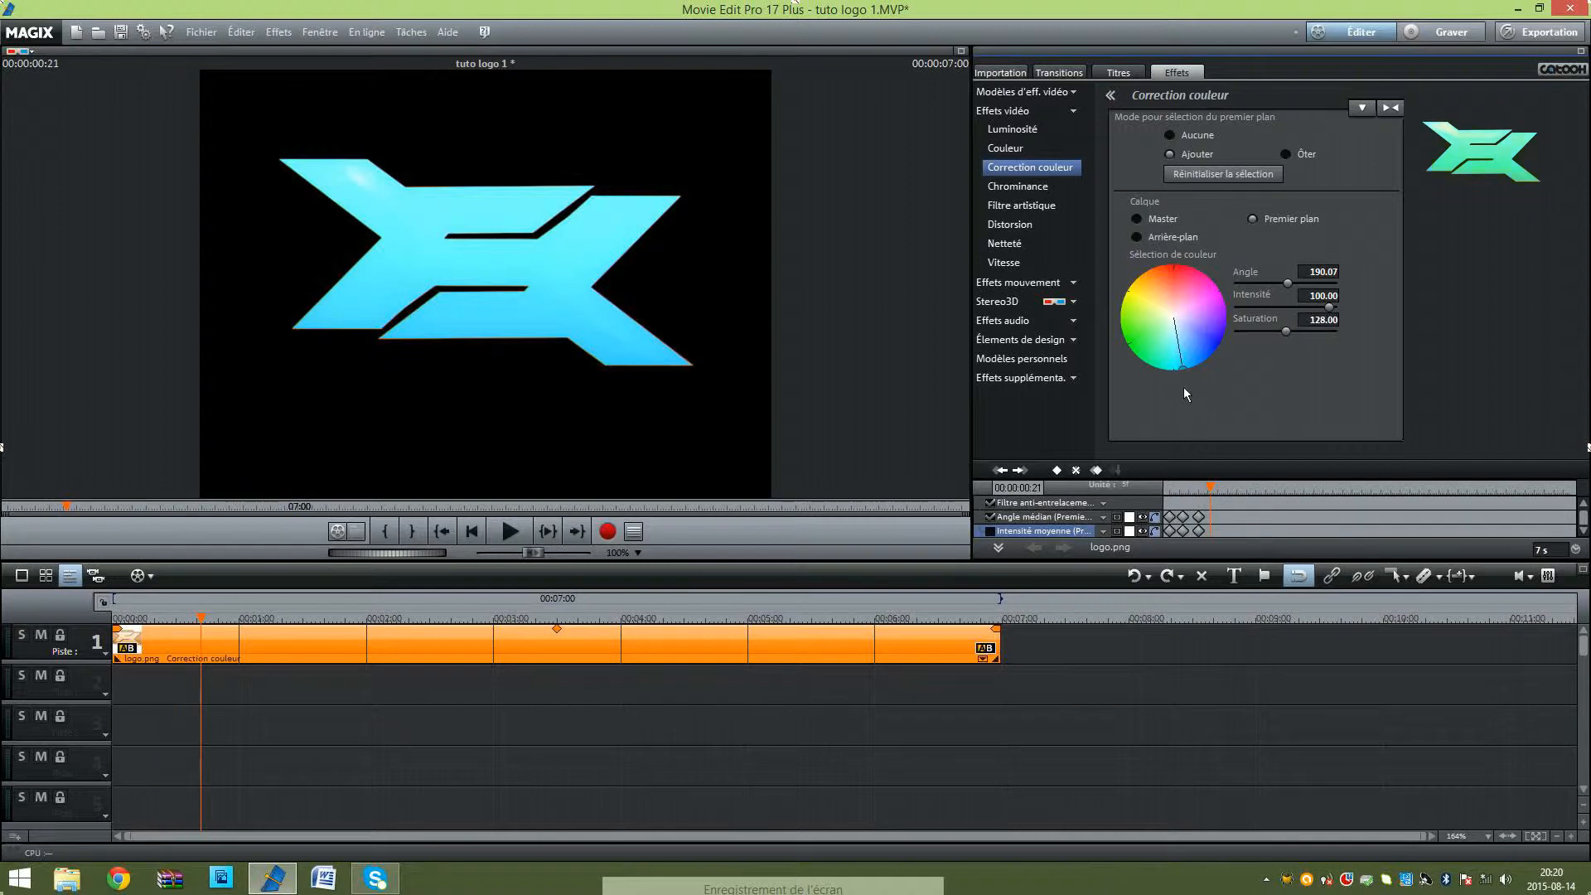
{"action": "left_click_drag", "start_coordinate": [1181, 374], "coordinate": [1175, 363]}
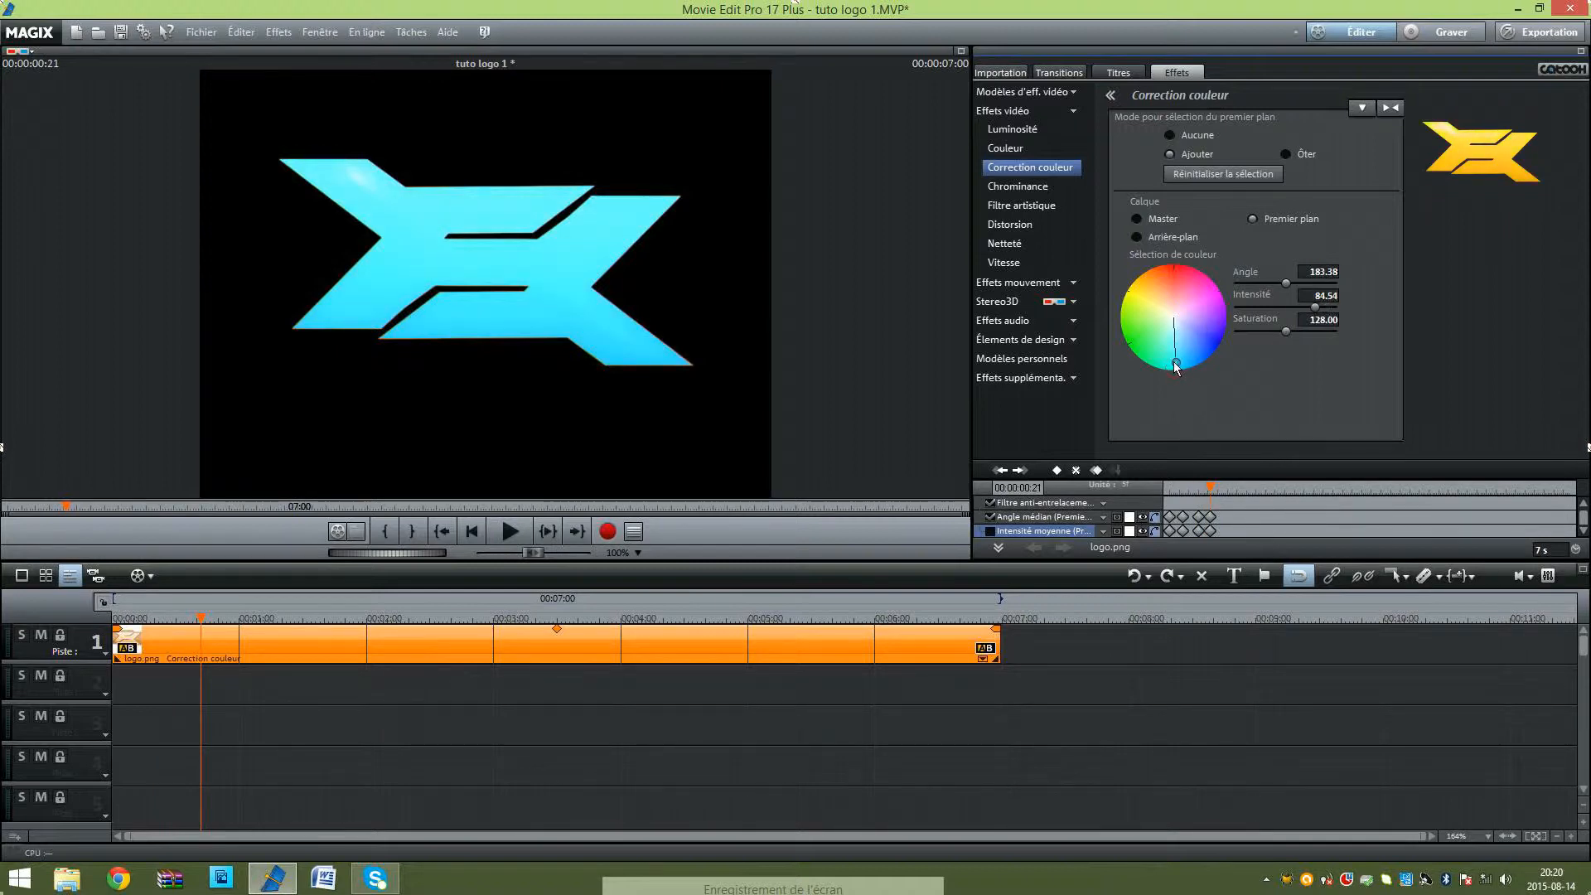
Step: Keyframe the logo's colour to green (angle about 128) at 00:00:00:28 and yellow-green (angle about 82) at 00:00:01:05, both at intensity 100
{"action": "left_click_drag", "start_coordinate": [1218, 489], "coordinate": [1223, 490]}
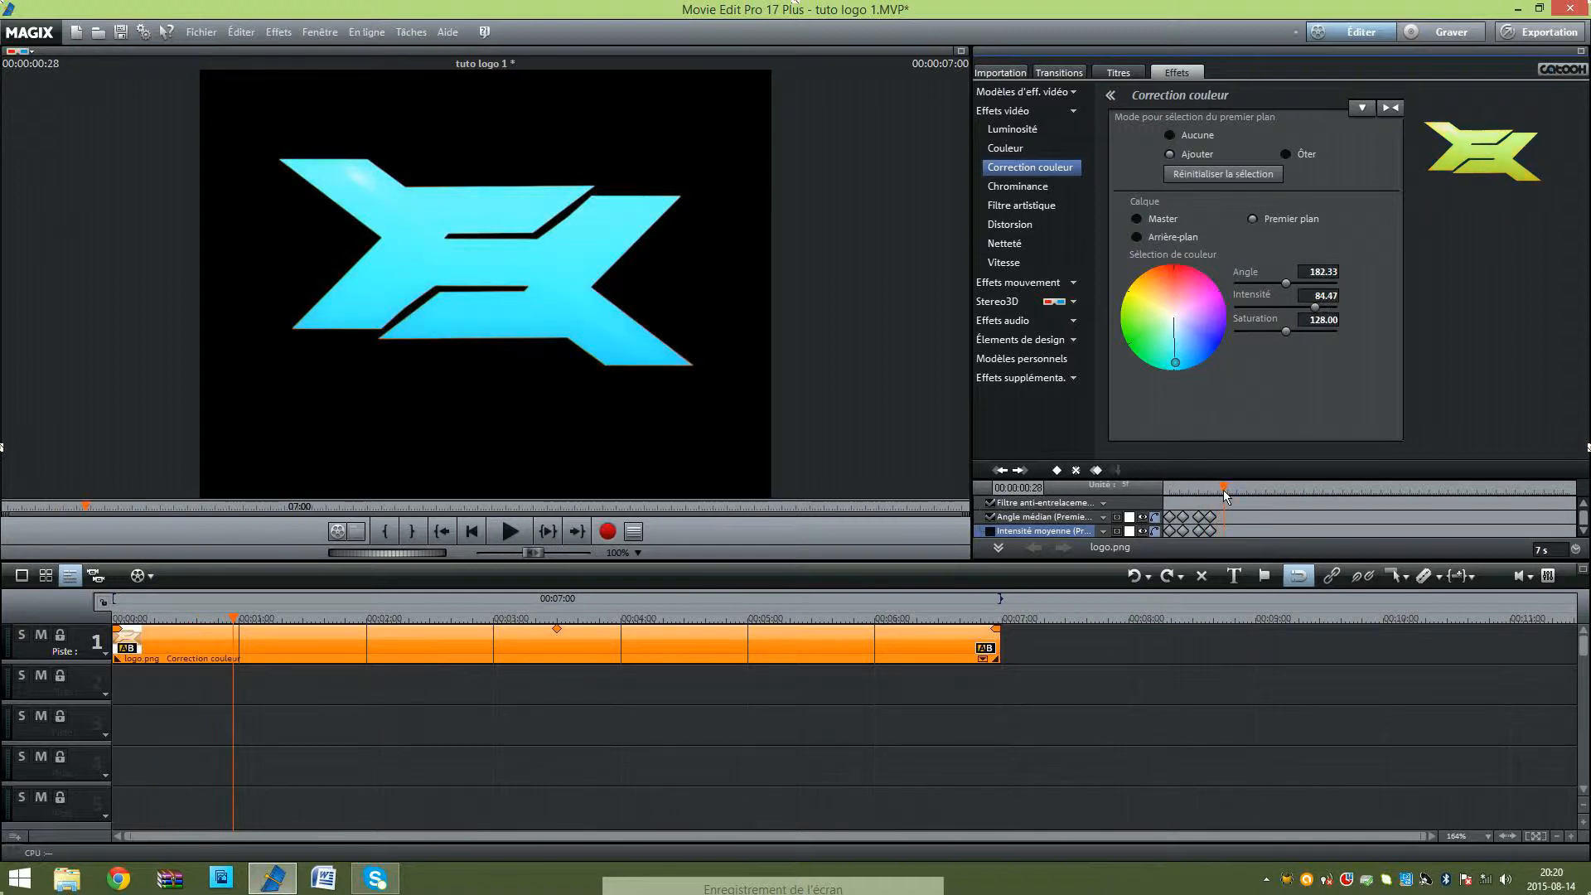
{"action": "left_click_drag", "start_coordinate": [1174, 355], "coordinate": [1132, 357]}
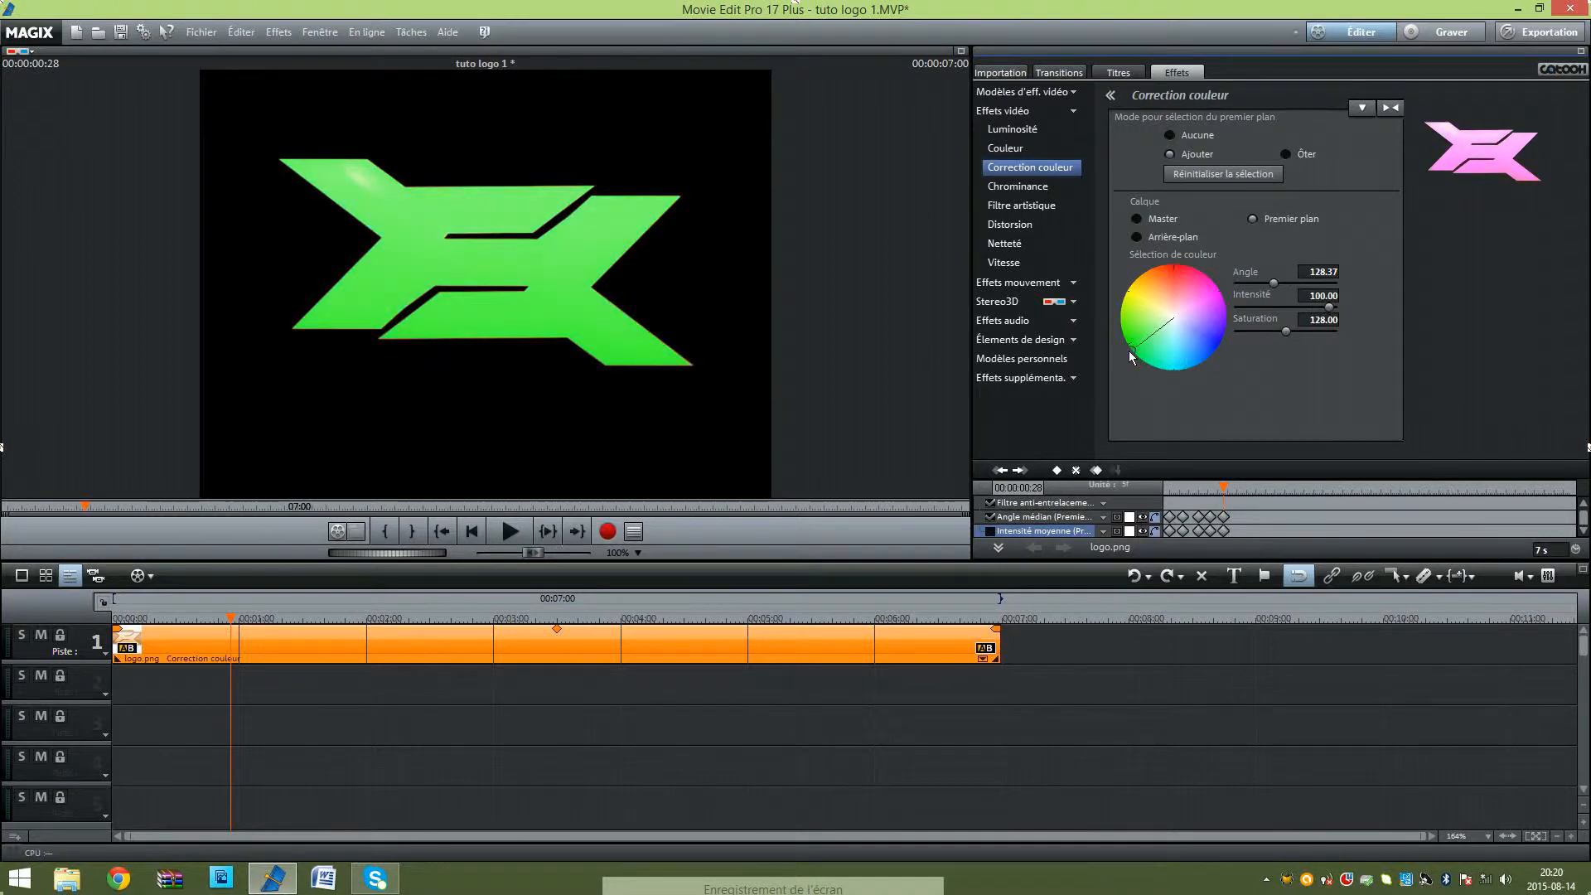
{"action": "left_click_drag", "start_coordinate": [1223, 490], "coordinate": [1235, 490]}
{"action": "left_click_drag", "start_coordinate": [1132, 350], "coordinate": [1108, 300]}
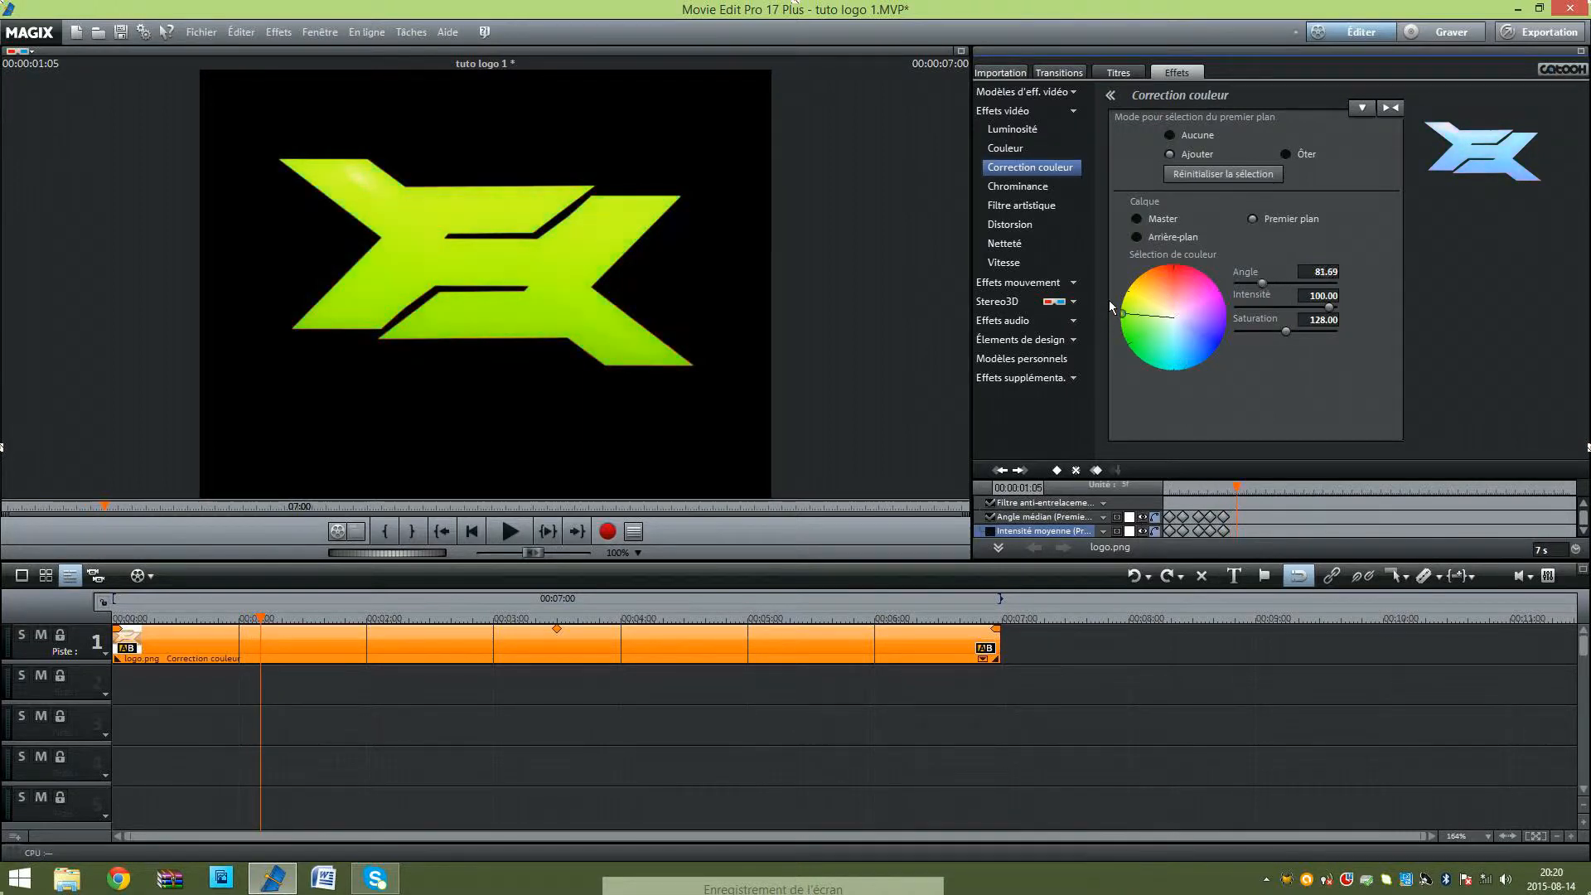
Step: Keyframe the logo's colour to yellow (angle about 61, intensity 100) at 00:00:01:11 and lilac (angle about 262, intensity 37.60) at 00:00:01:18
{"action": "left_click_drag", "start_coordinate": [1245, 484], "coordinate": [1256, 488]}
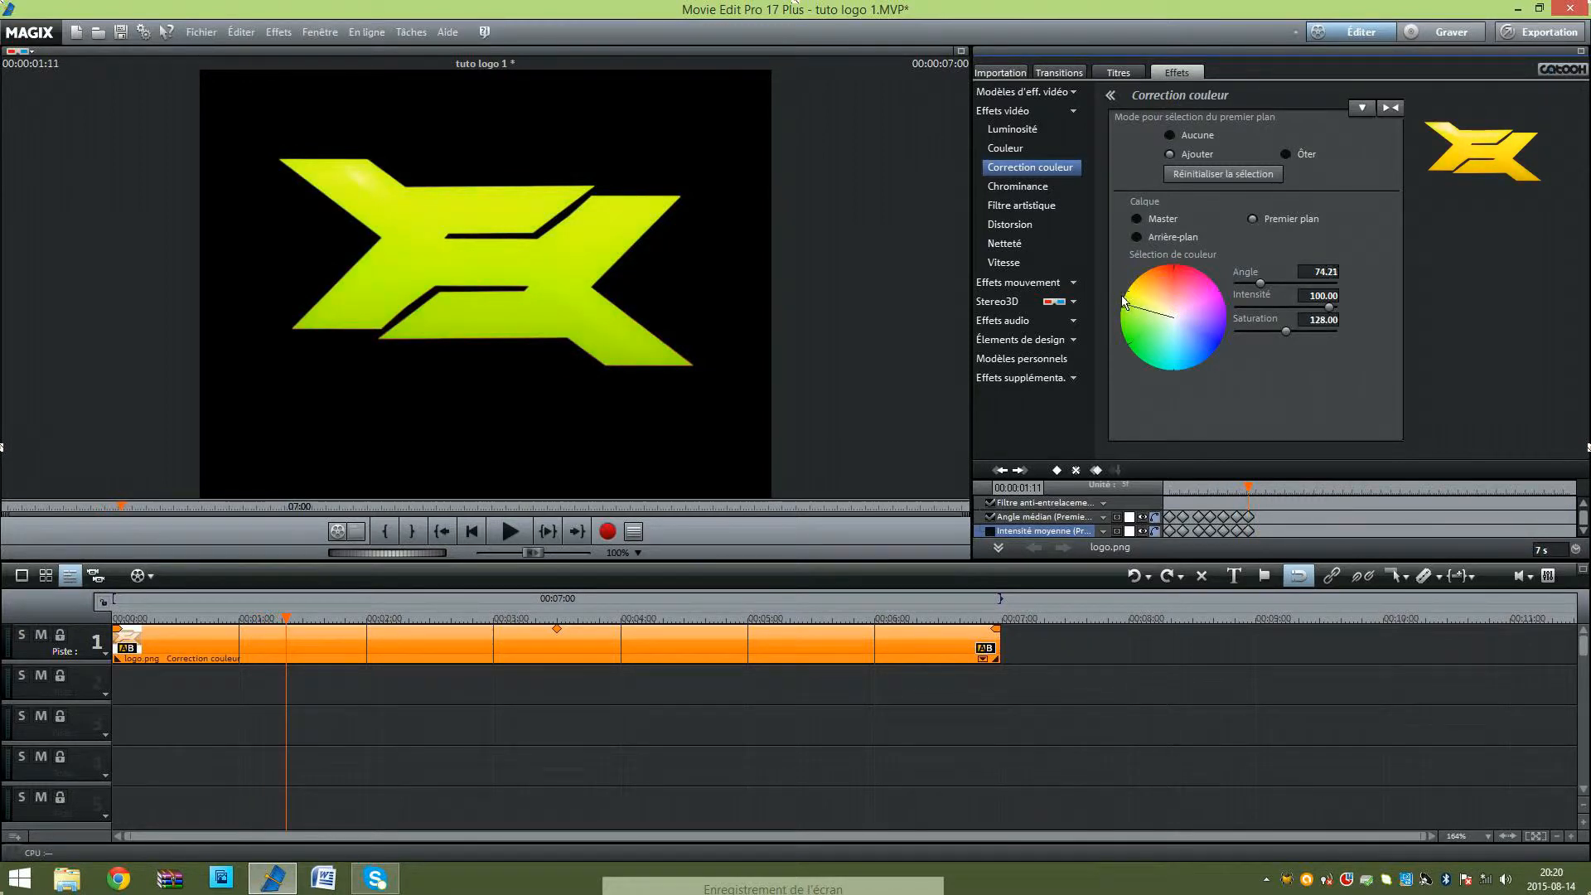
{"action": "left_click_drag", "start_coordinate": [1124, 305], "coordinate": [1128, 292]}
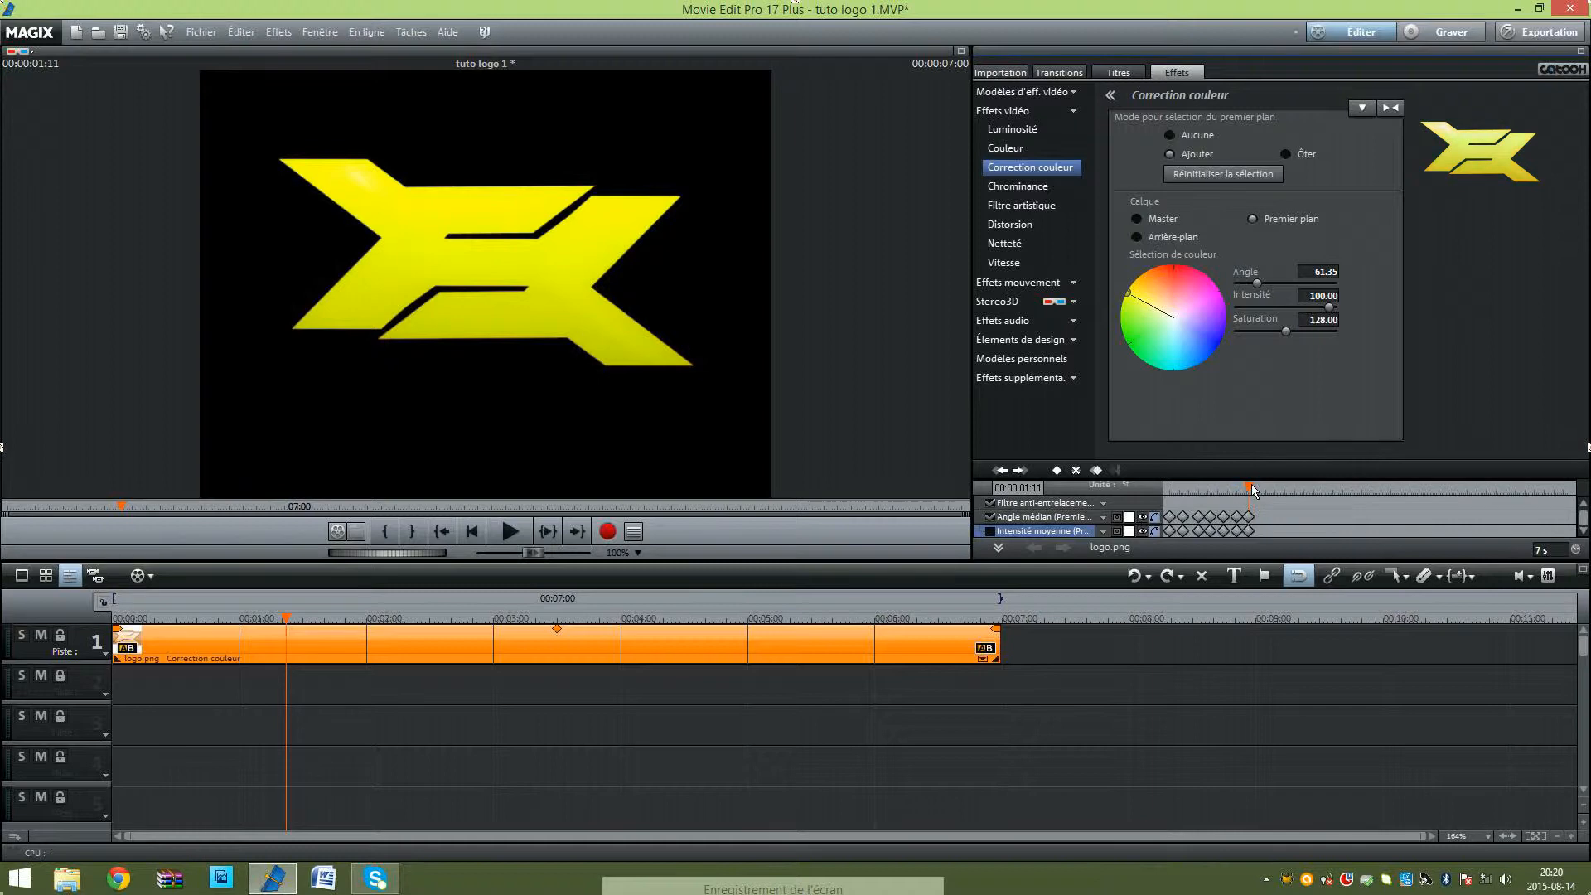
{"action": "left_click_drag", "start_coordinate": [1253, 490], "coordinate": [1263, 491]}
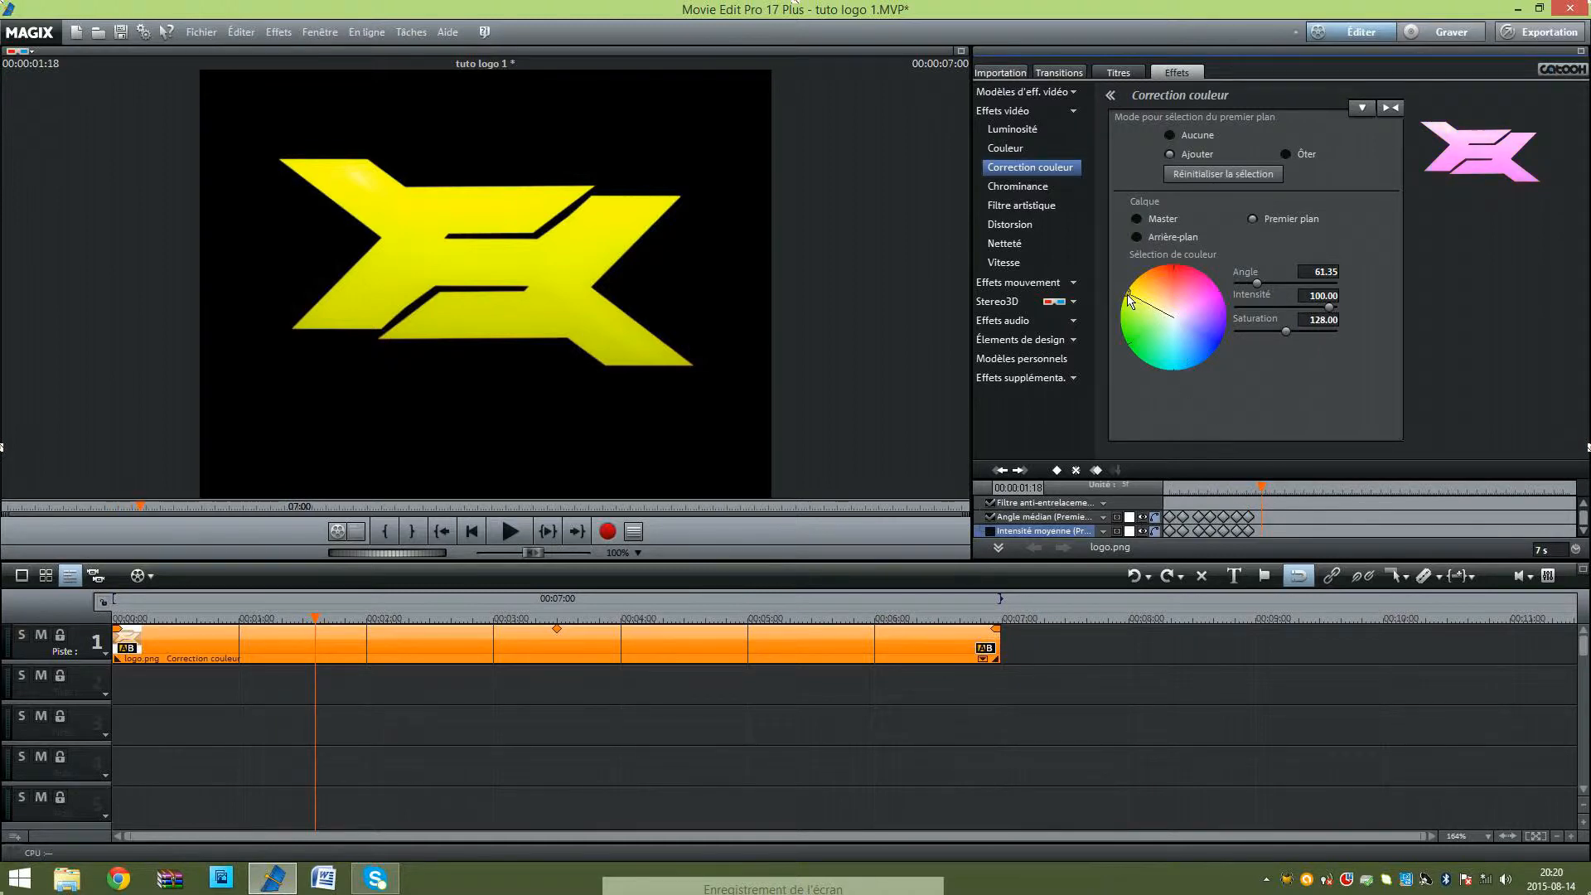
{"action": "left_click_drag", "start_coordinate": [1129, 297], "coordinate": [1192, 320]}
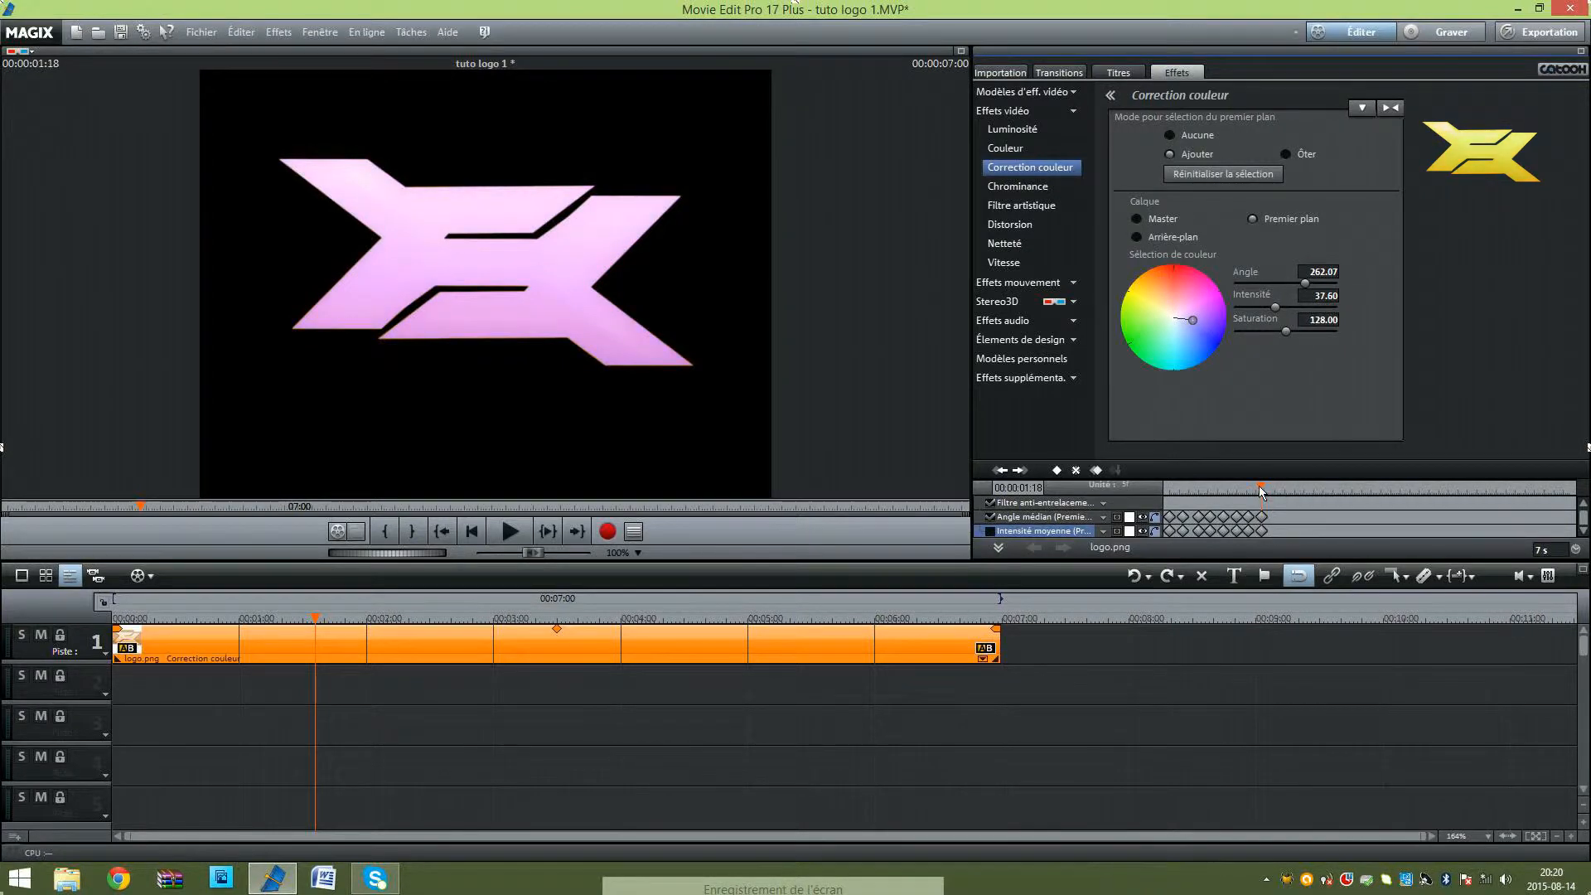
Step: Keyframe the logo's colour to pale turquoise (angle about 173, intensity about 43) at 00:00:01:24 and play the animation from the start
{"action": "left_click_drag", "start_coordinate": [1260, 487], "coordinate": [1273, 490]}
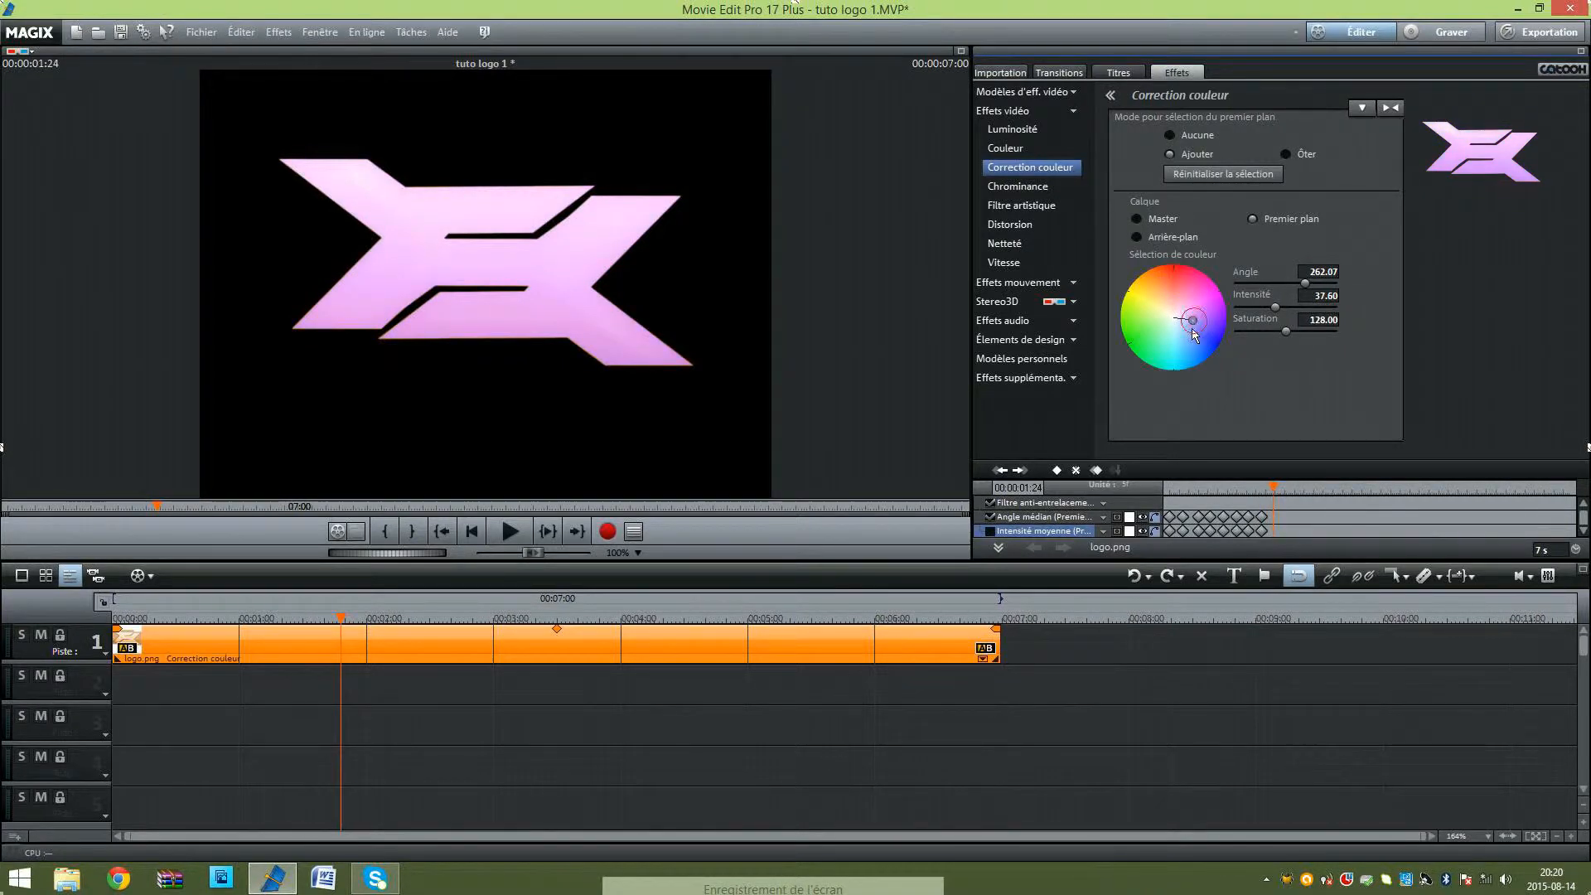
{"action": "mouse_move", "coordinate": [1194, 329]}
{"action": "left_mouse_down"}
{"action": "mouse_move", "coordinate": [1178, 362]}
{"action": "mouse_move", "coordinate": [1170, 341]}
{"action": "left_mouse_up"}
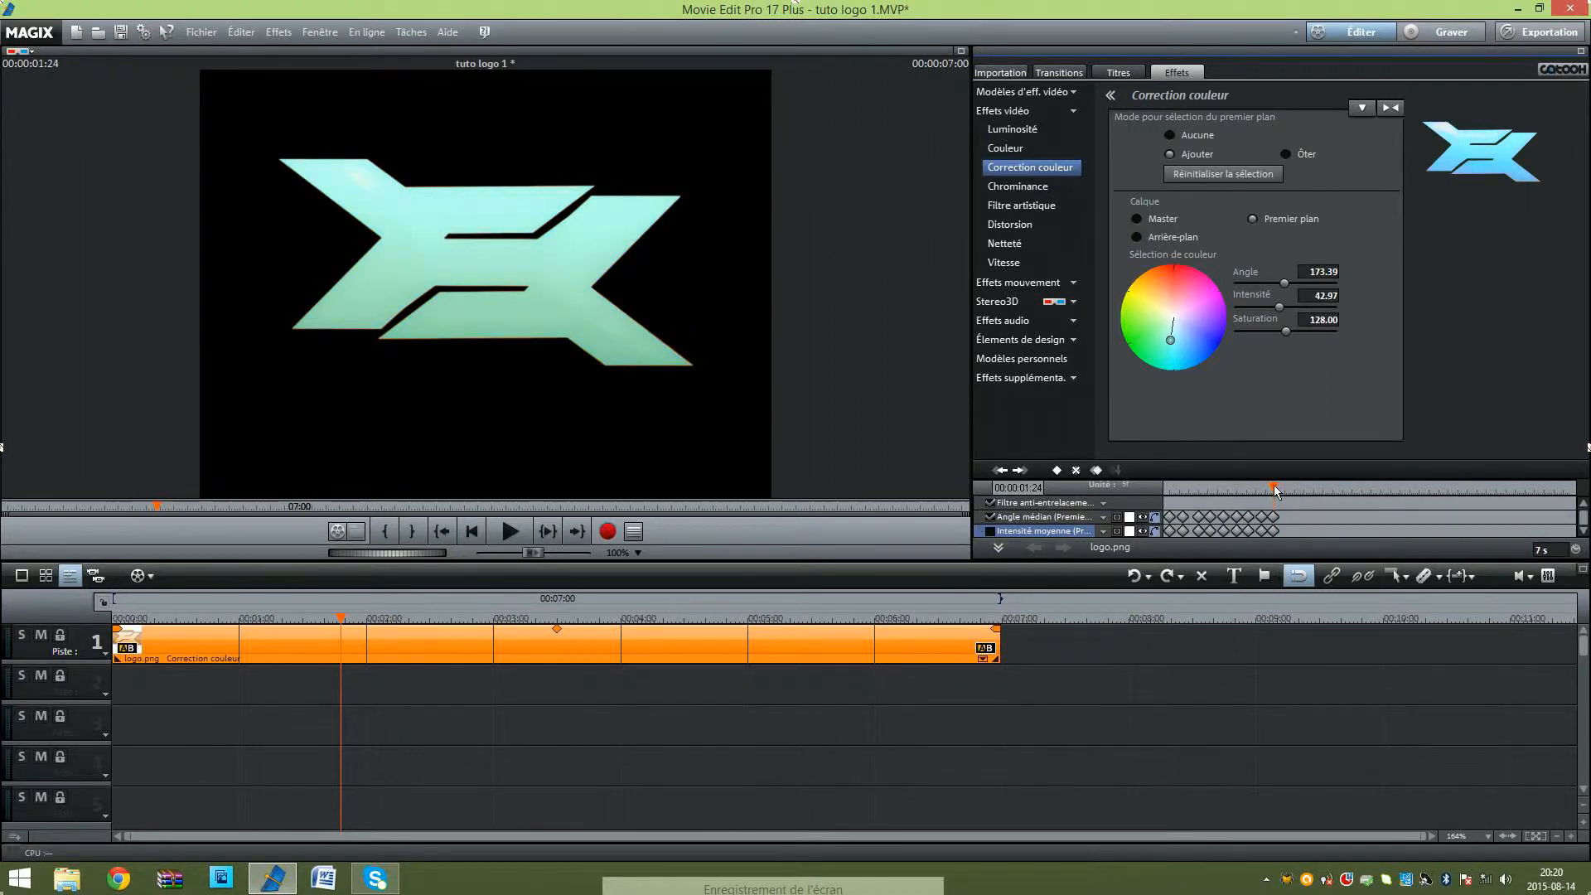
{"action": "left_click_drag", "start_coordinate": [1275, 489], "coordinate": [1161, 494]}
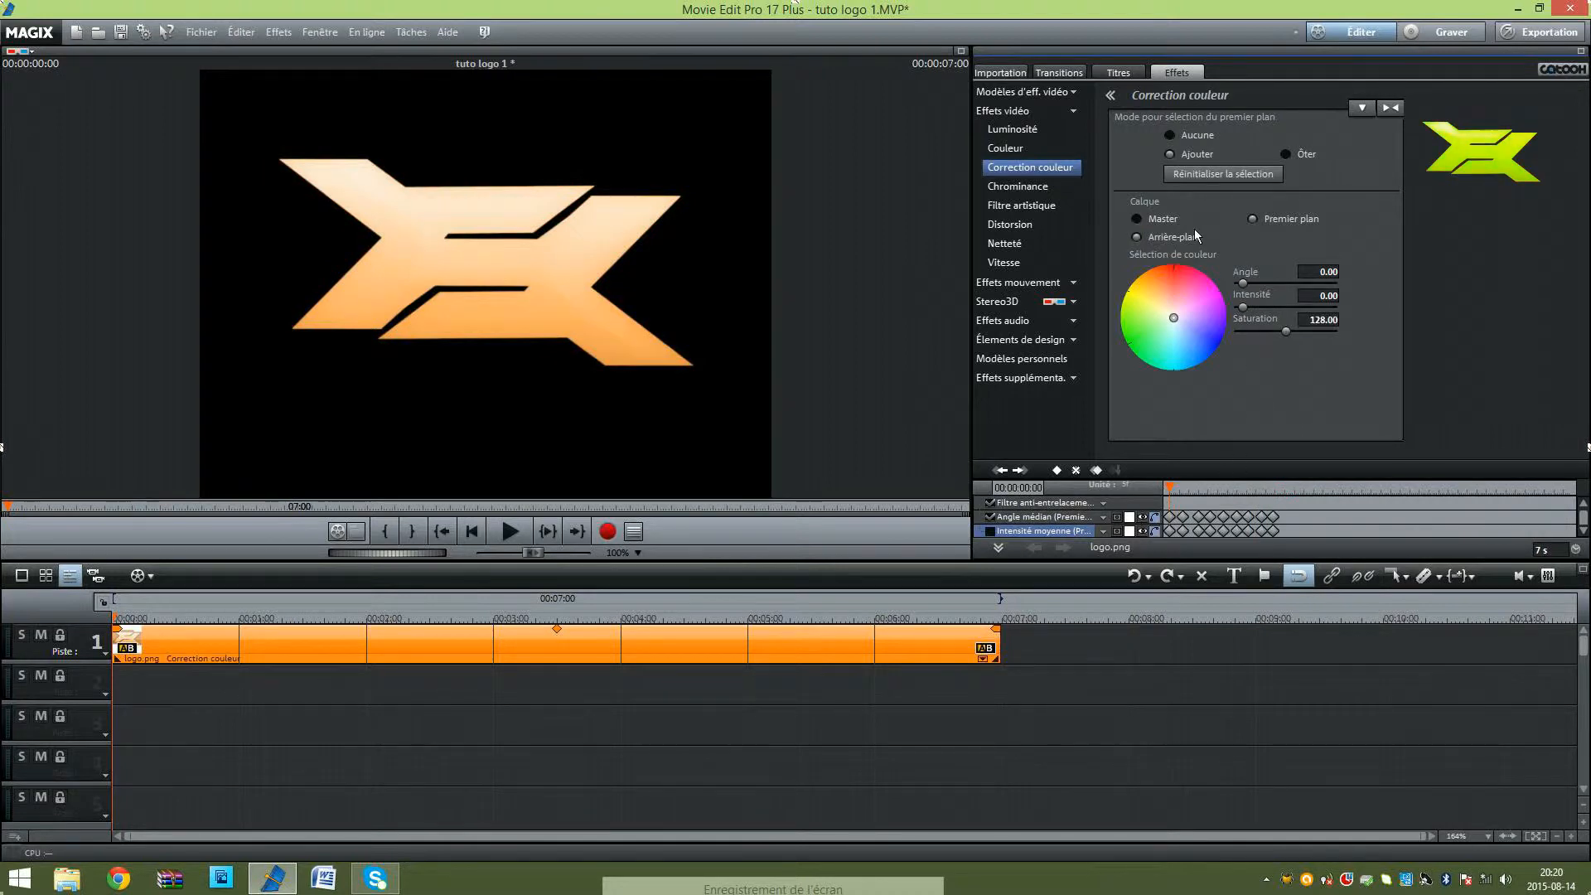
{"action": "left_click", "coordinate": [508, 531]}
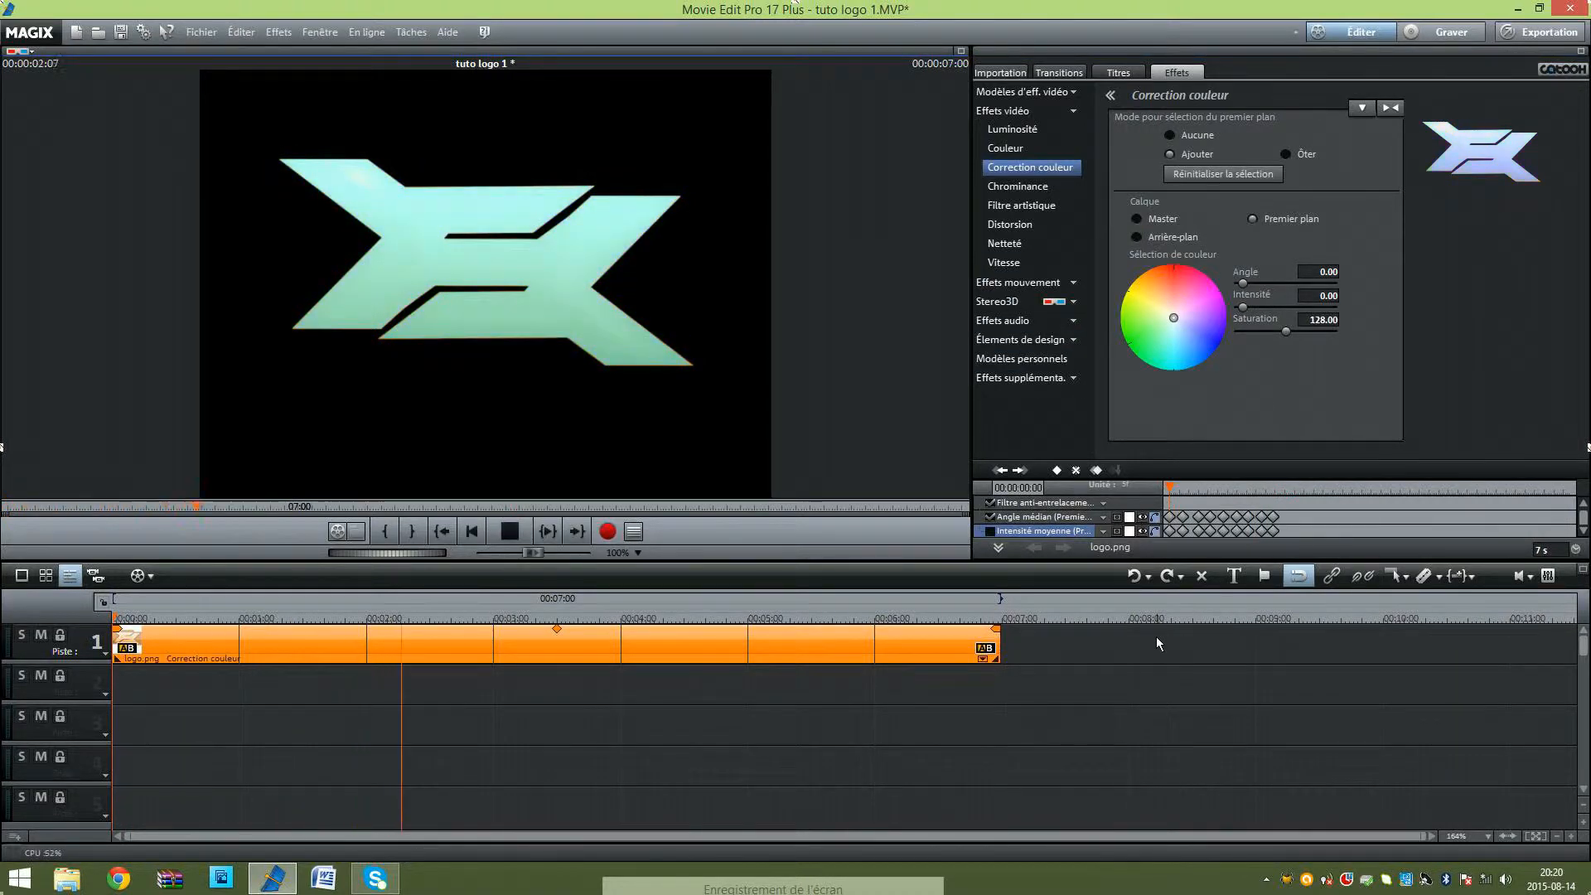
{"action": "left_click", "coordinate": [511, 532]}
Step: Extend the logo clip on the timeline to a length of 00:00:11:04 and briefly play it
{"action": "left_click_drag", "start_coordinate": [1001, 647], "coordinate": [1524, 647]}
{"action": "key", "text": "space"}
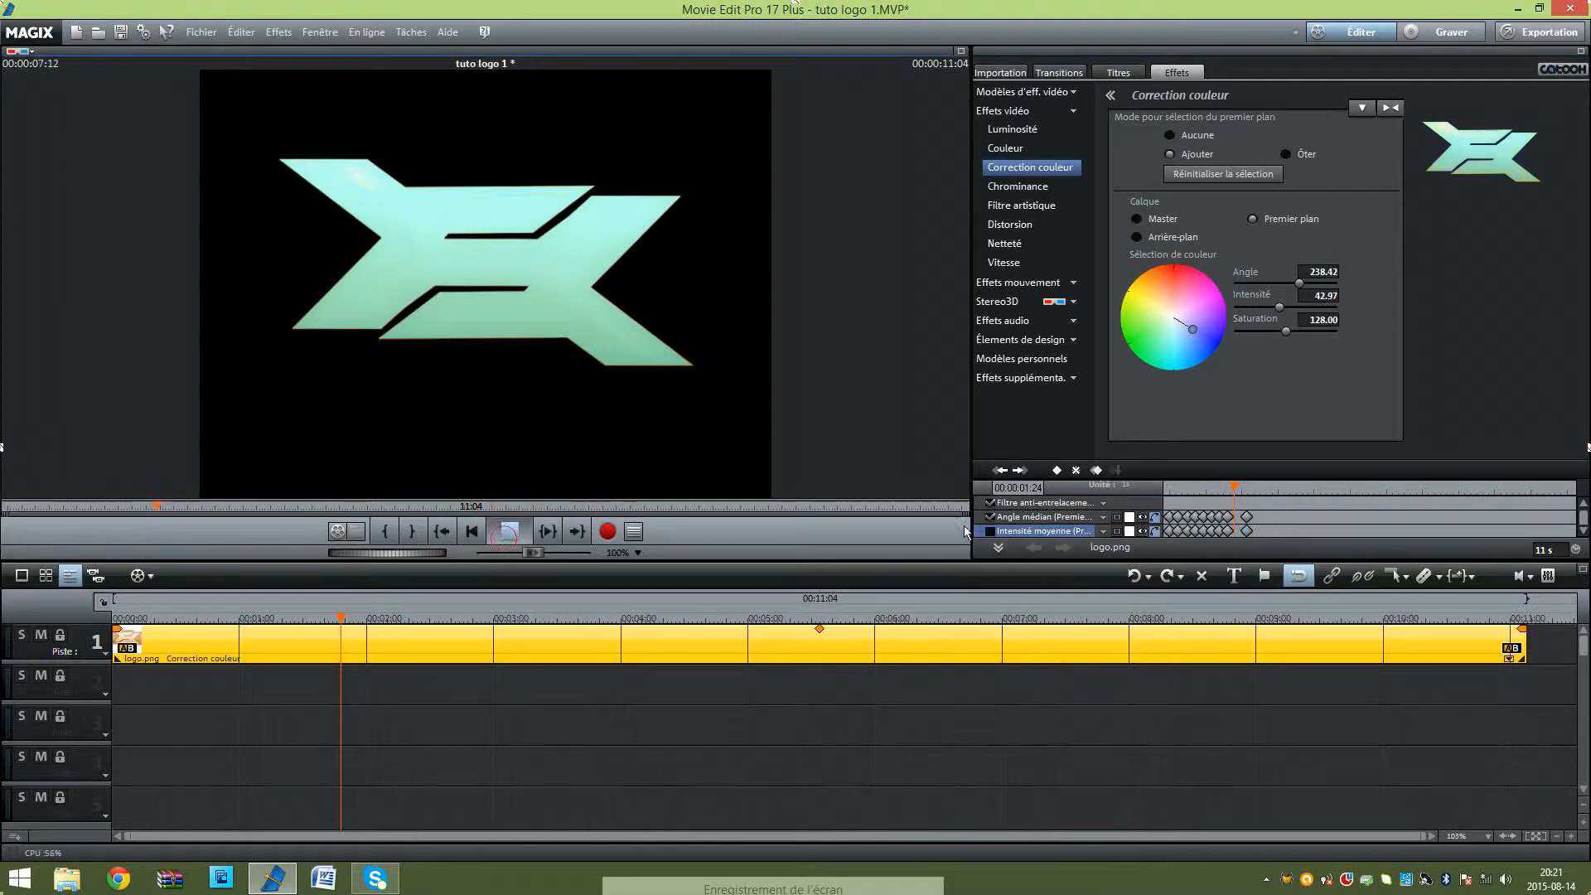
{"action": "left_click", "coordinate": [498, 537]}
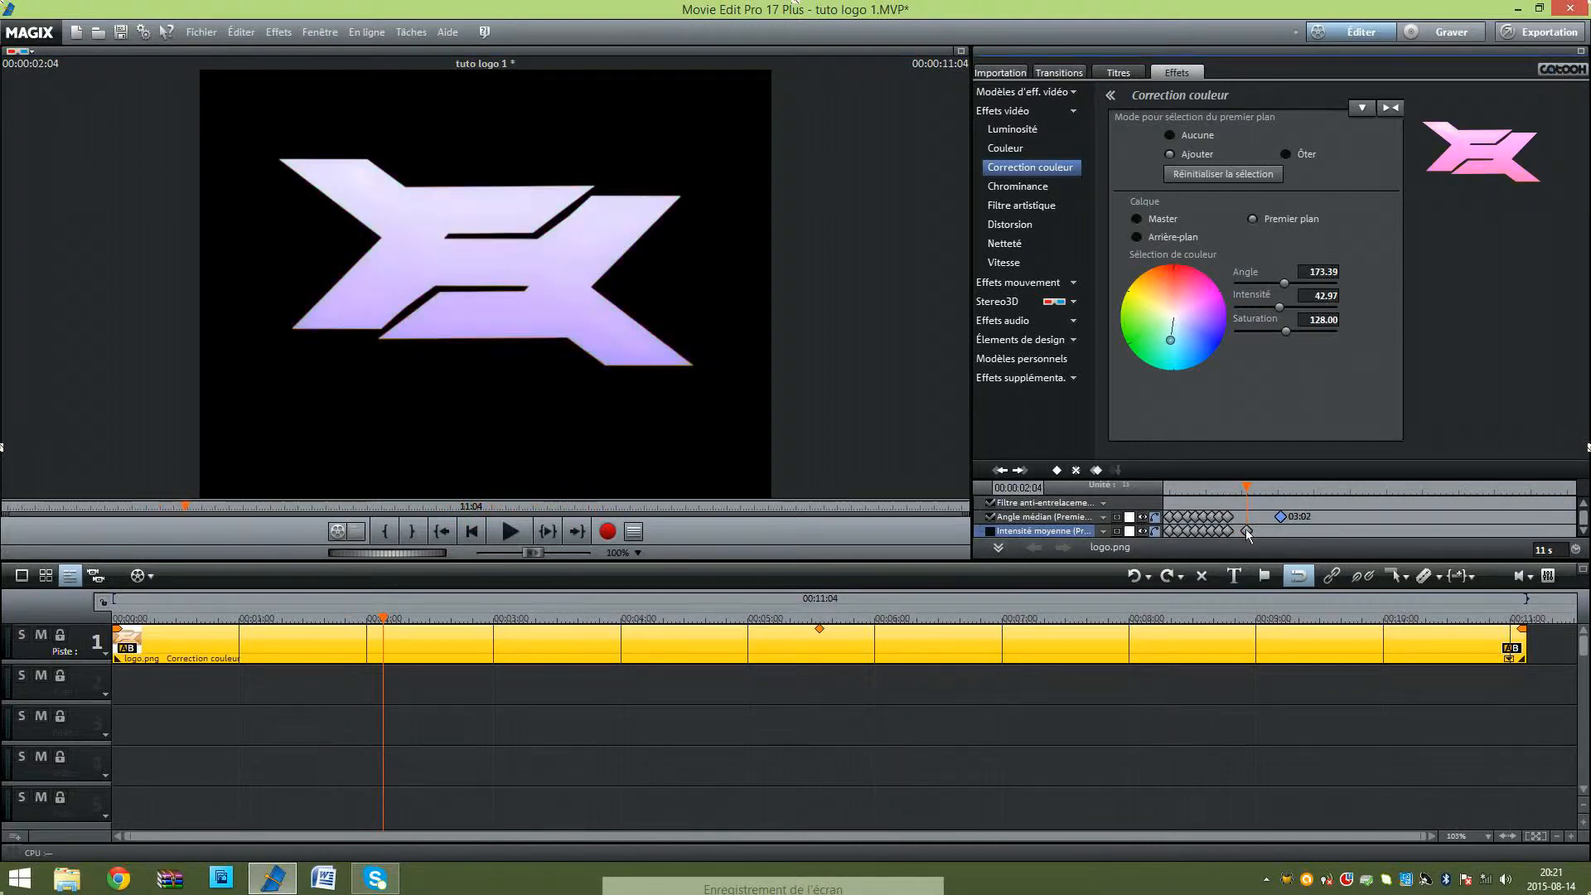
Step: Move the last five pairs of angle and intensity keyframes later to slow the colour changes, with the final pair at 03:02
{"action": "mouse_move", "coordinate": [1245, 530]}
{"action": "left_mouse_down"}
{"action": "mouse_move", "coordinate": [1281, 531]}
{"action": "mouse_move", "coordinate": [1220, 530]}
{"action": "mouse_move", "coordinate": [1234, 535]}
{"action": "left_mouse_up"}
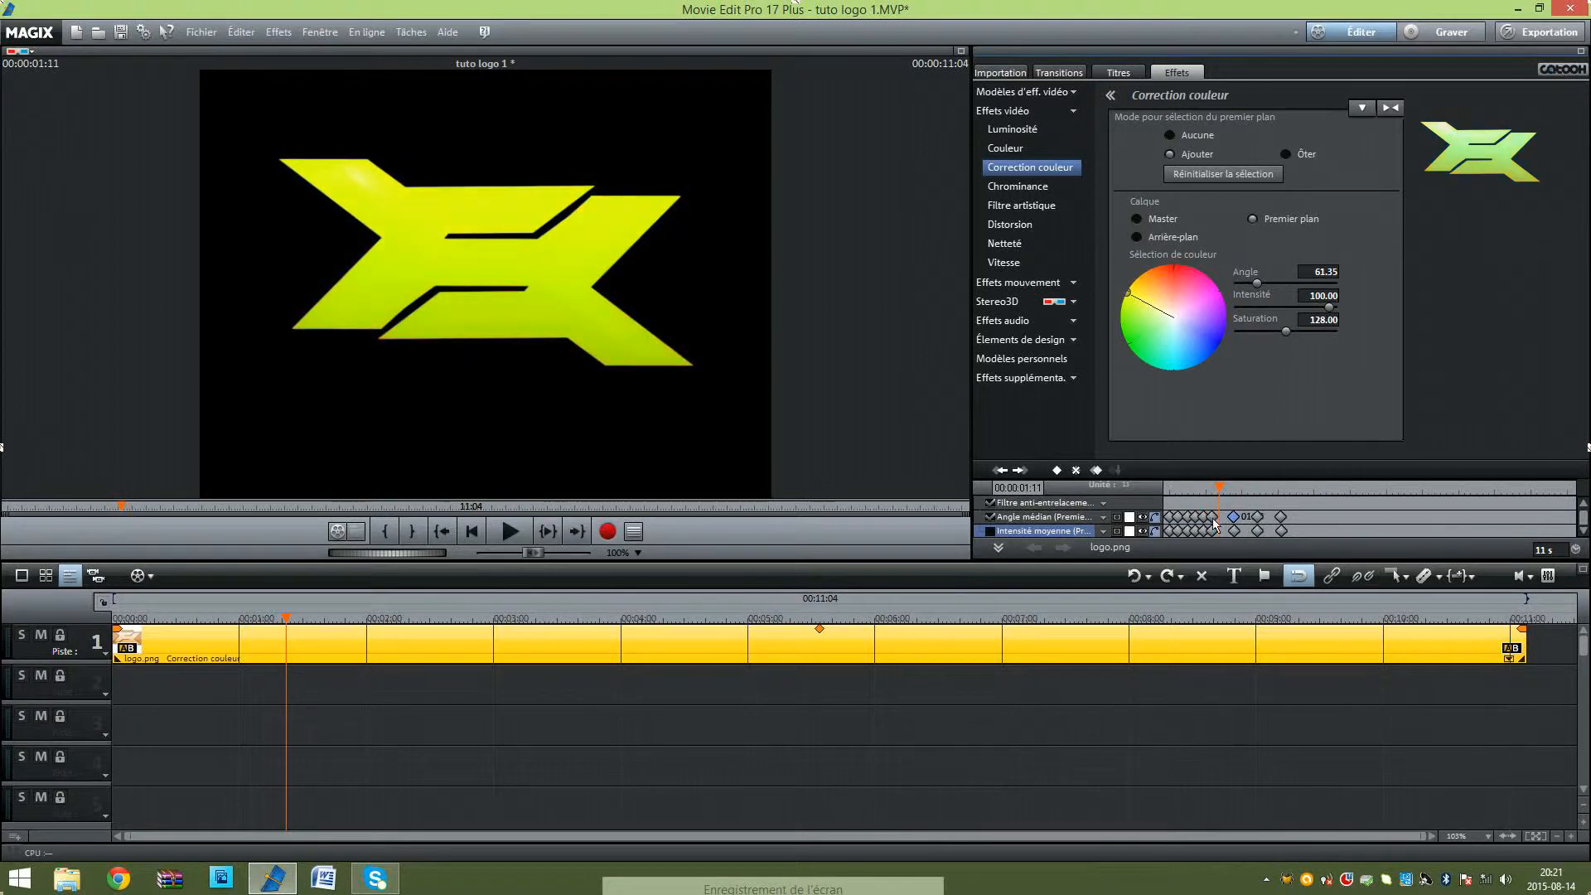
{"action": "left_click", "coordinate": [1215, 518]}
{"action": "left_click", "coordinate": [1219, 531]}
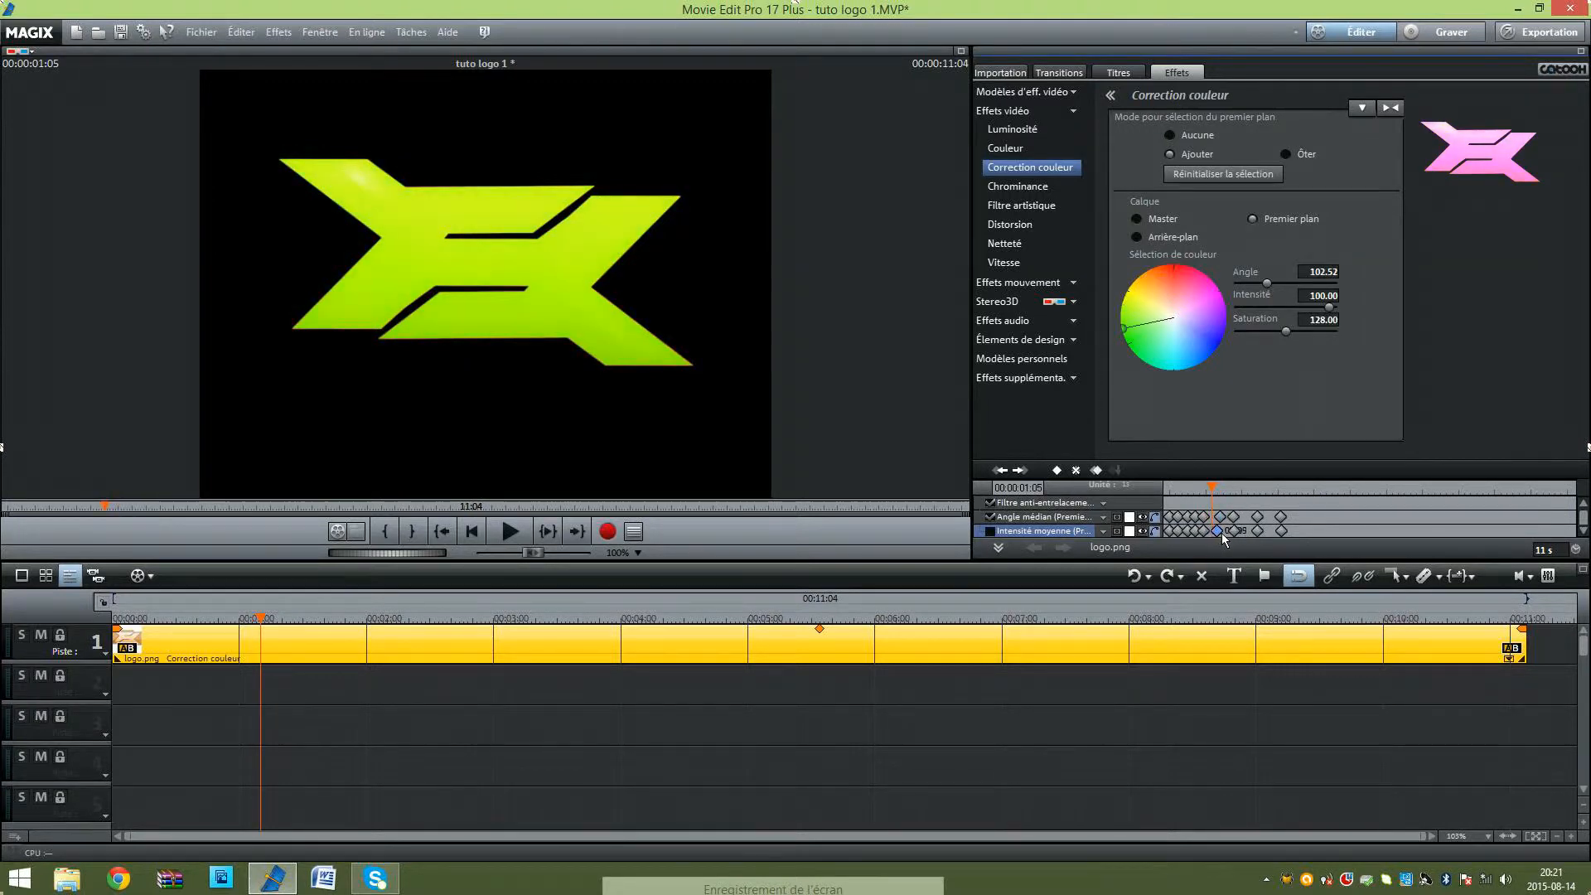
{"action": "left_click", "coordinate": [1208, 531]}
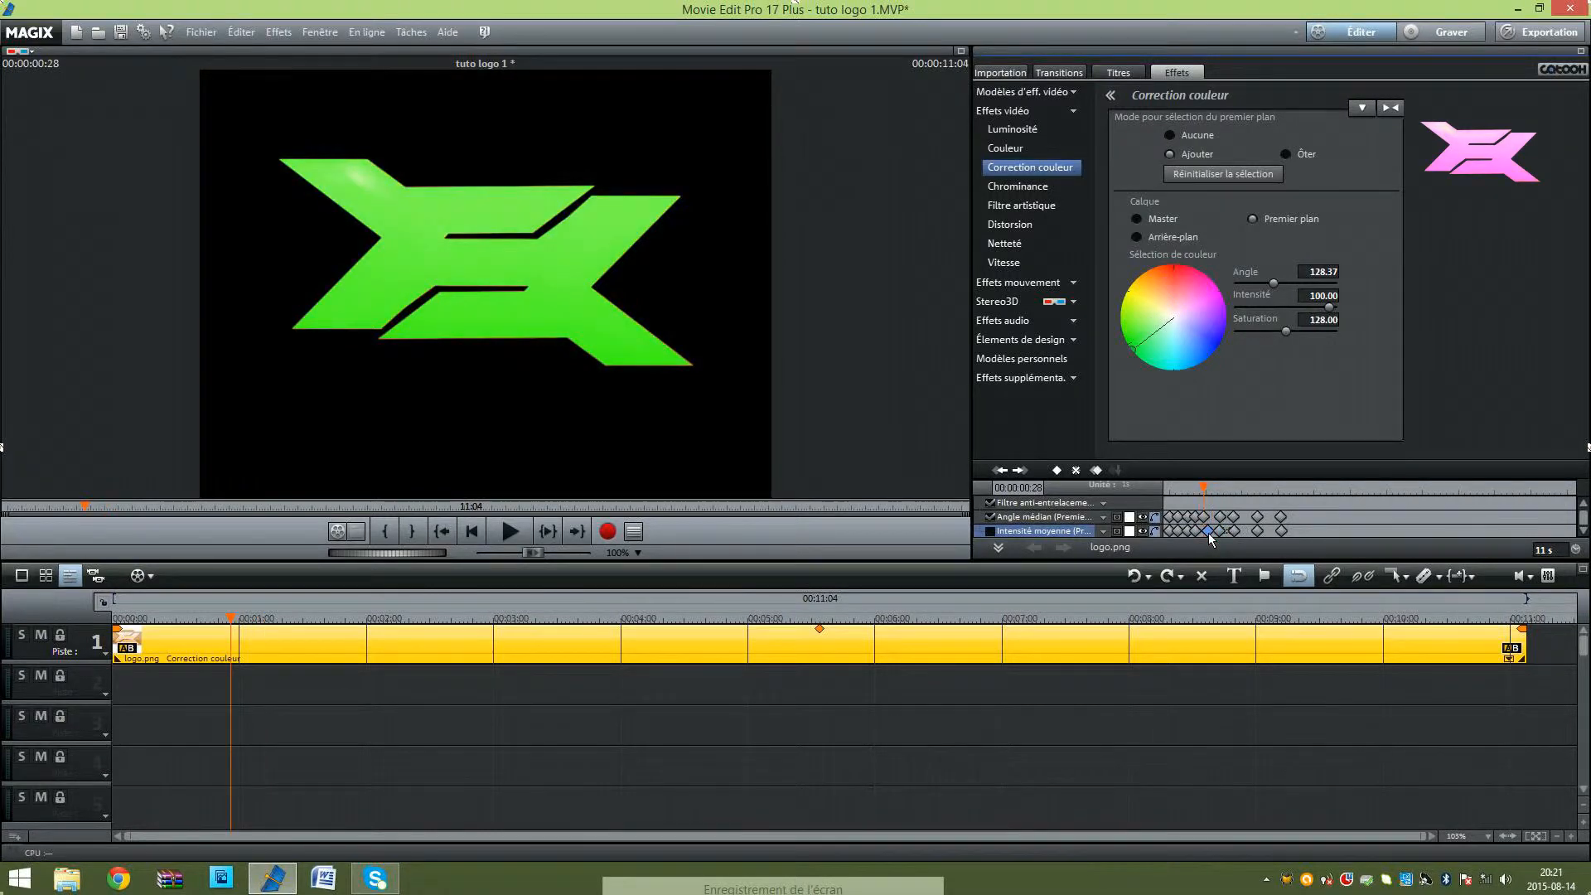
{"action": "left_click", "coordinate": [1207, 517]}
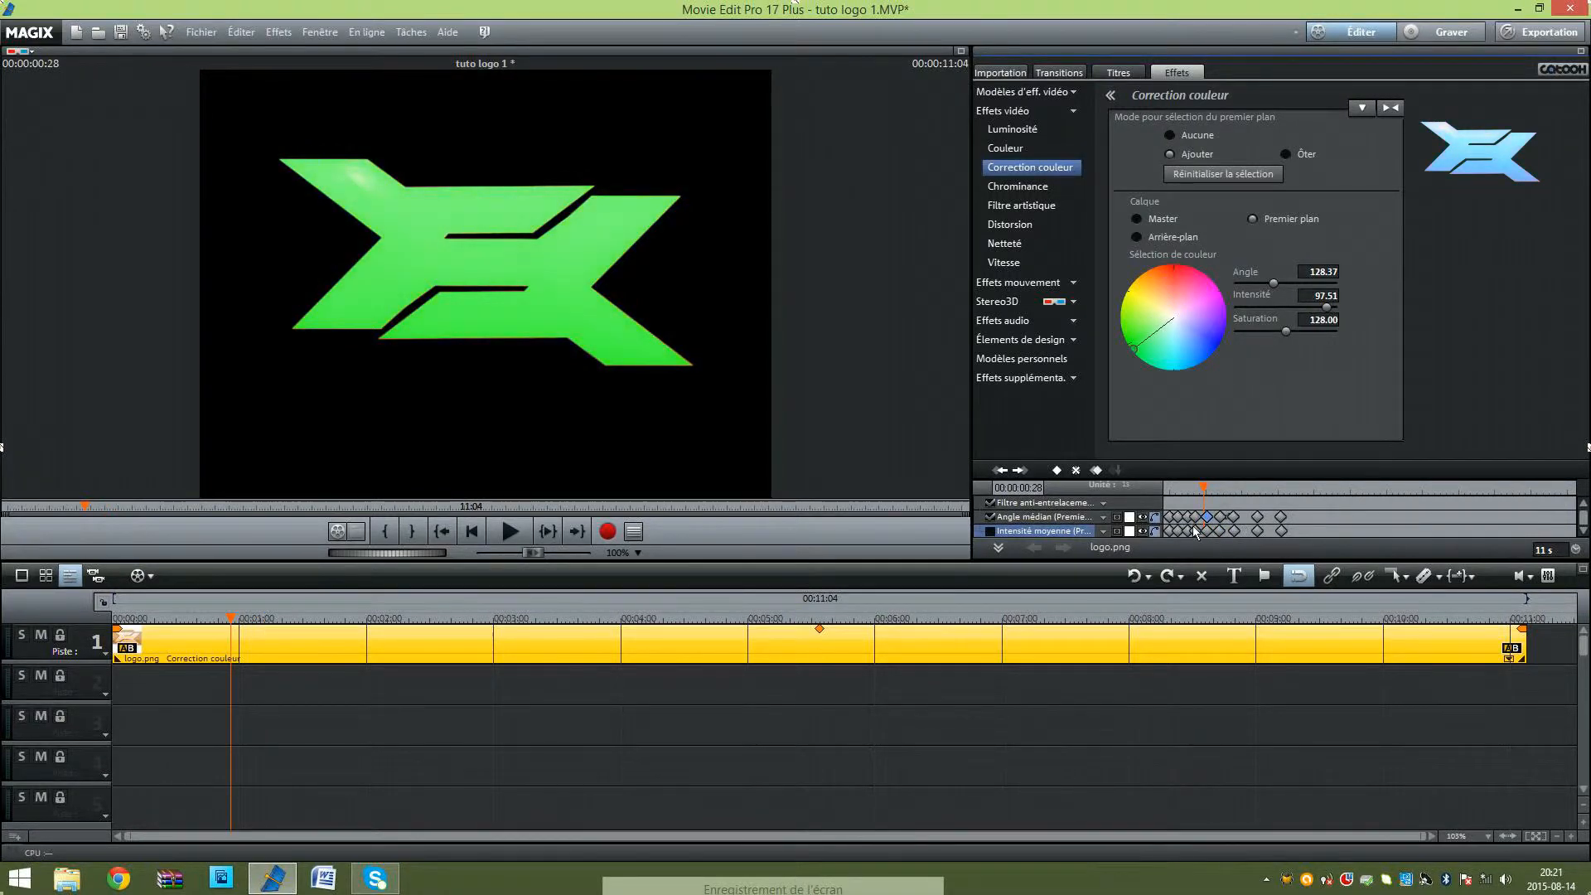
Step: Shift the yellow, yellow-green and green angle and intensity keyframes slightly later to even out their spacing
{"action": "left_click", "coordinate": [1239, 519]}
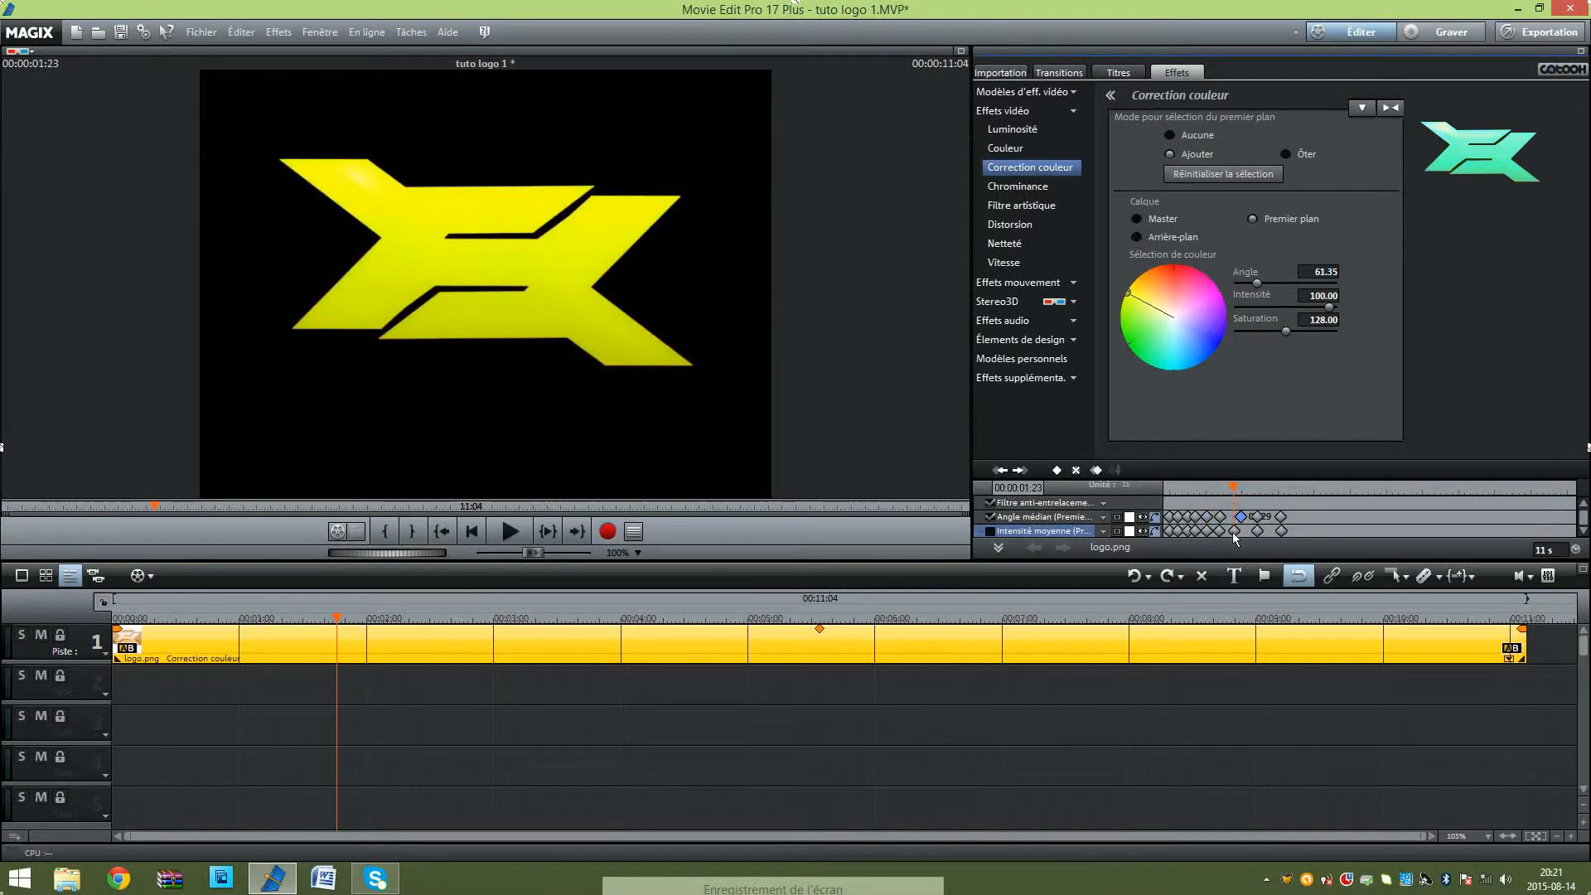
{"action": "left_click", "coordinate": [1229, 518]}
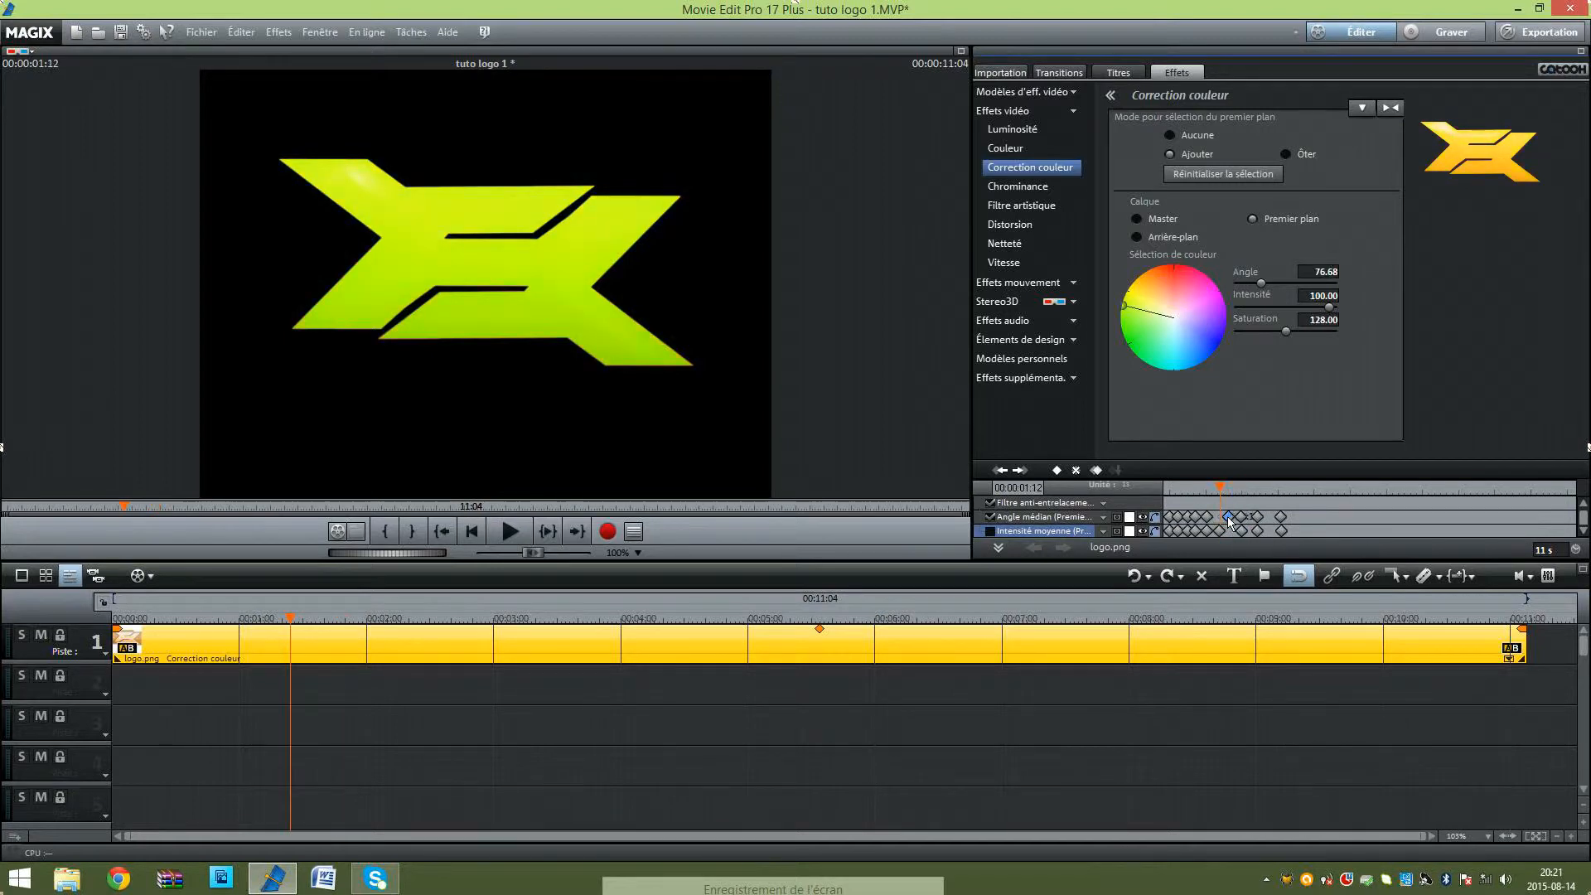
{"action": "left_click", "coordinate": [1227, 531]}
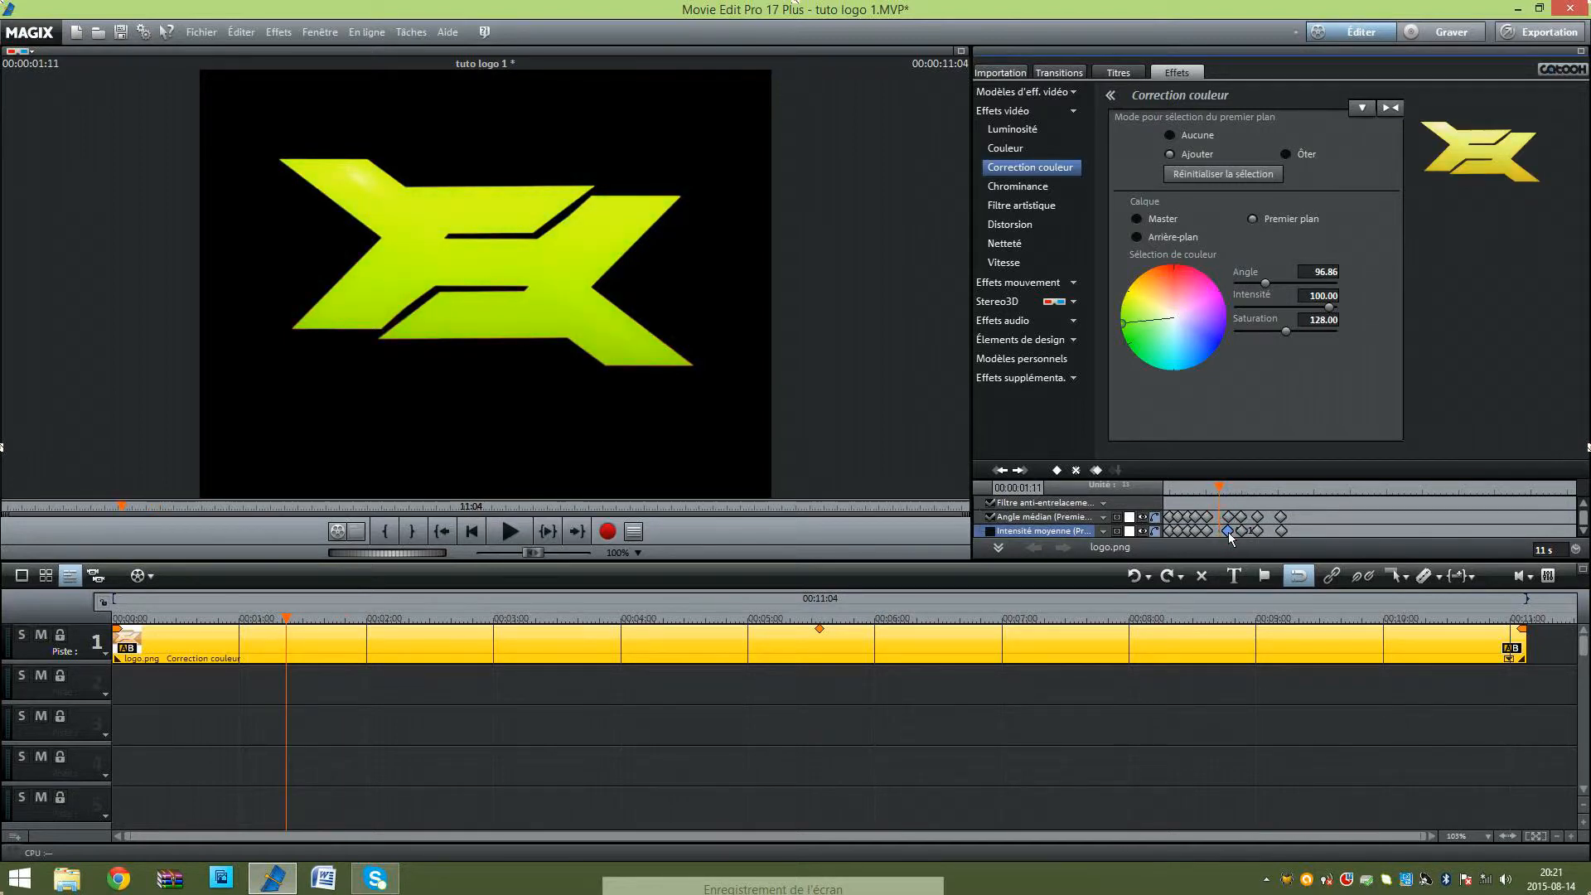
{"action": "left_click", "coordinate": [1213, 532]}
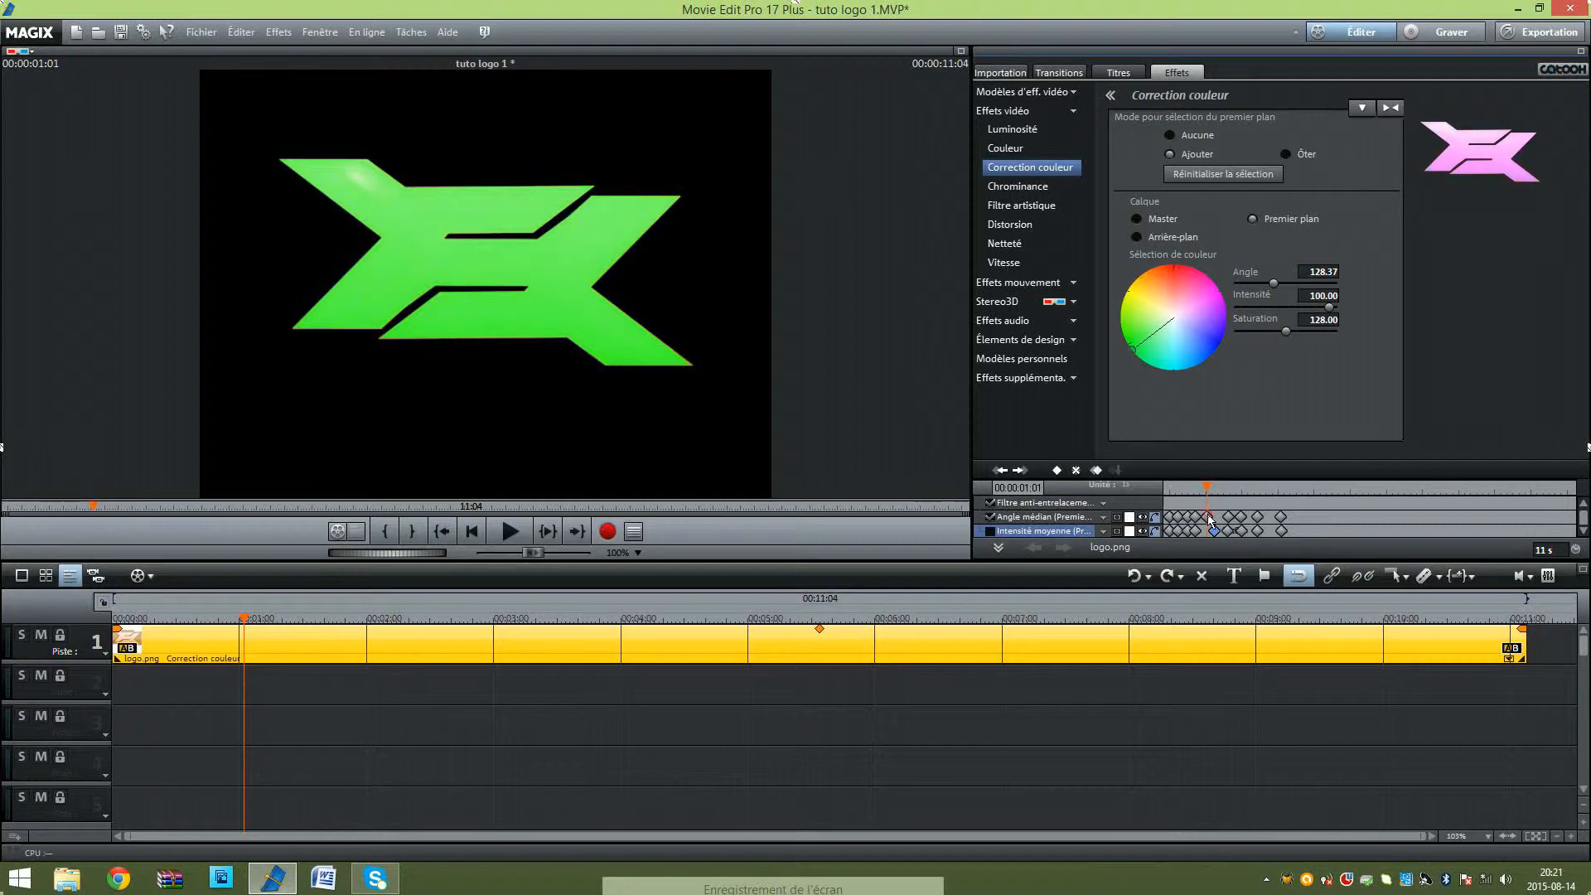
{"action": "left_click", "coordinate": [1215, 519]}
{"action": "left_click_drag", "start_coordinate": [1213, 520], "coordinate": [1215, 519]}
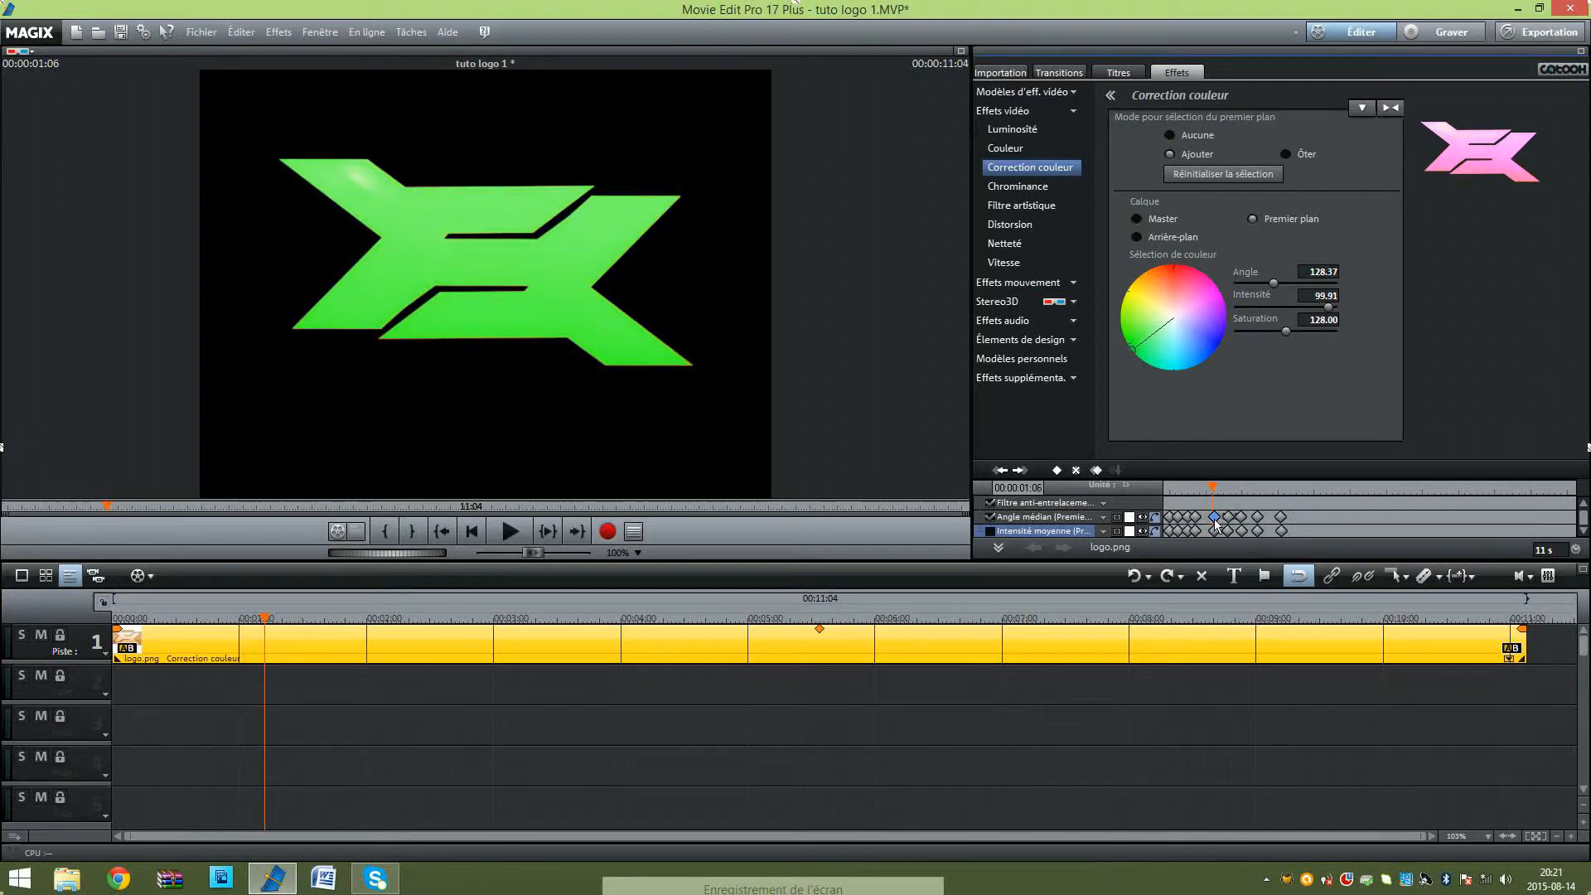
Step: Move the cyan, magenta and red colour keyframes slightly later so the first colour changes are evenly spaced
{"action": "left_click", "coordinate": [1201, 518]}
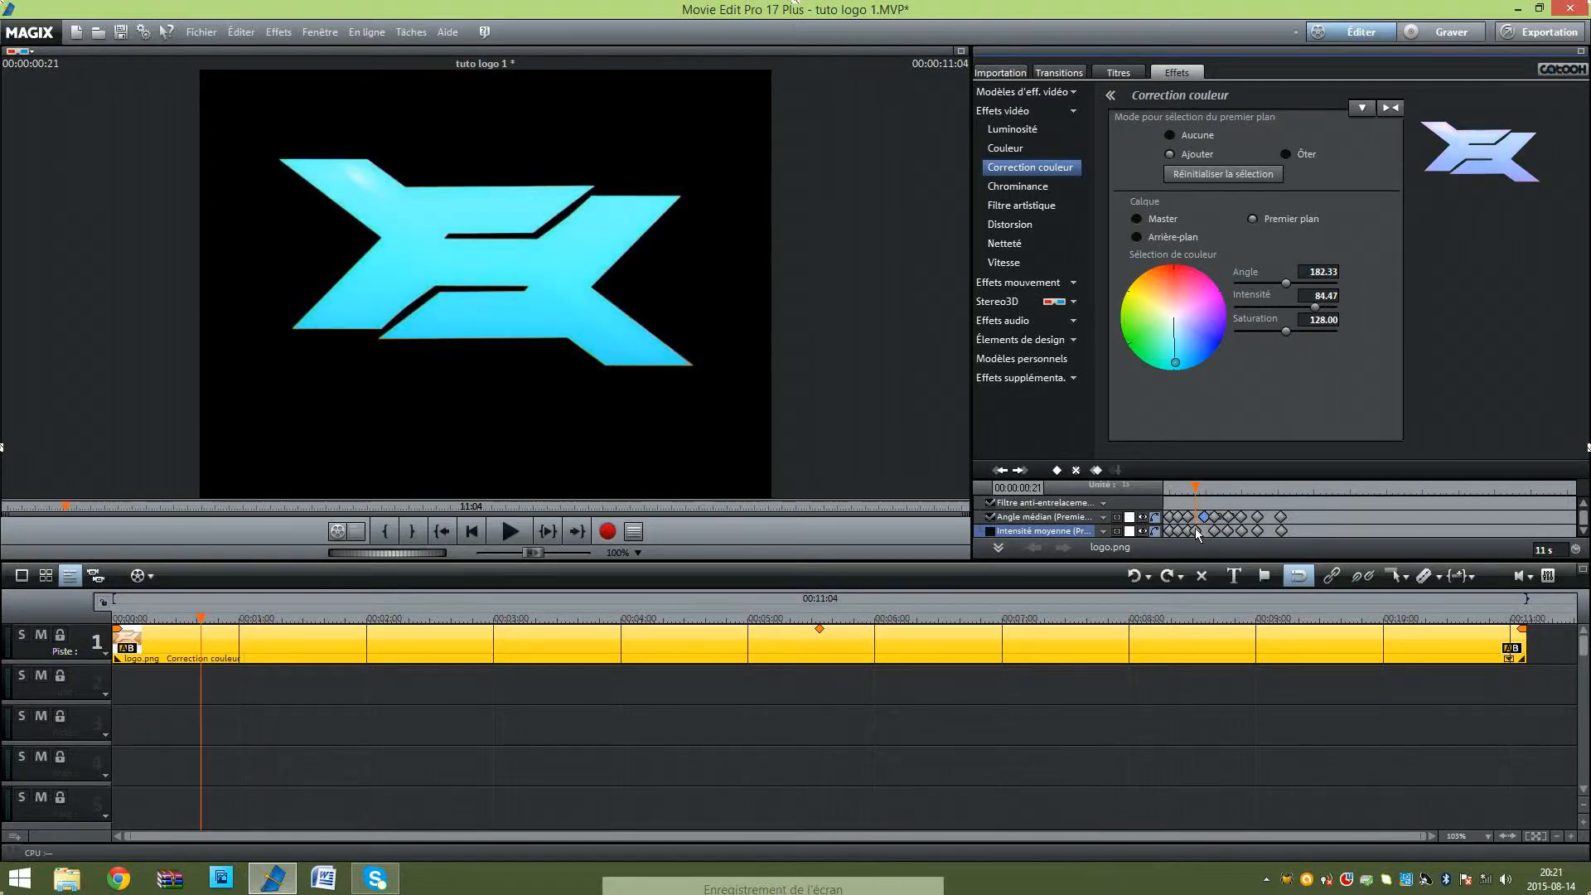
{"action": "left_click", "coordinate": [1193, 519]}
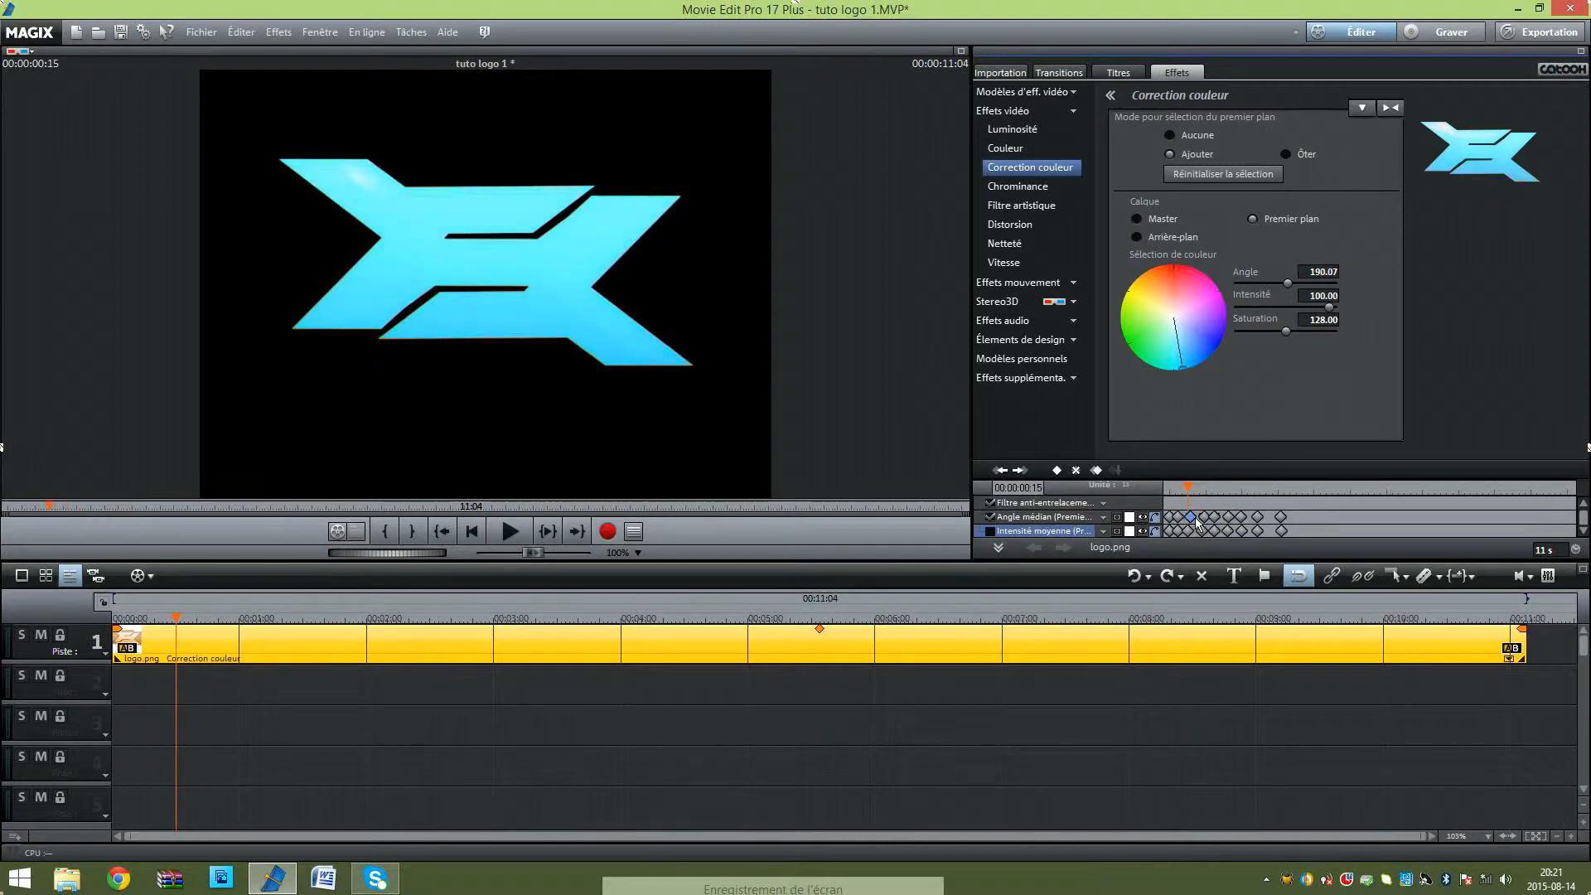
{"action": "left_click", "coordinate": [1190, 531]}
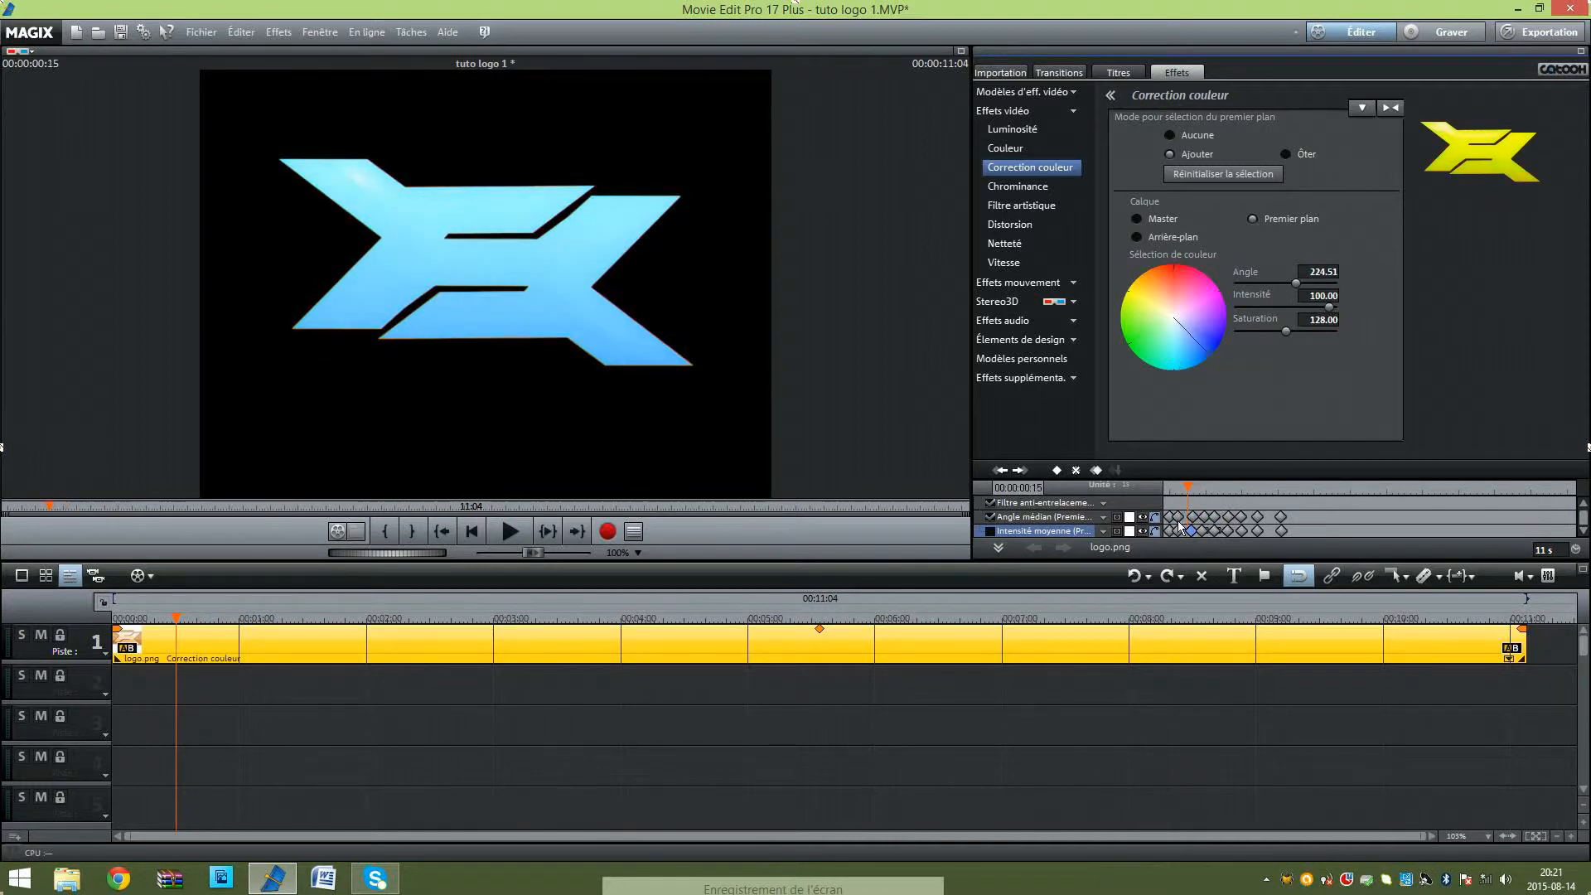
{"action": "left_click", "coordinate": [1182, 518]}
{"action": "left_click", "coordinate": [1178, 531]}
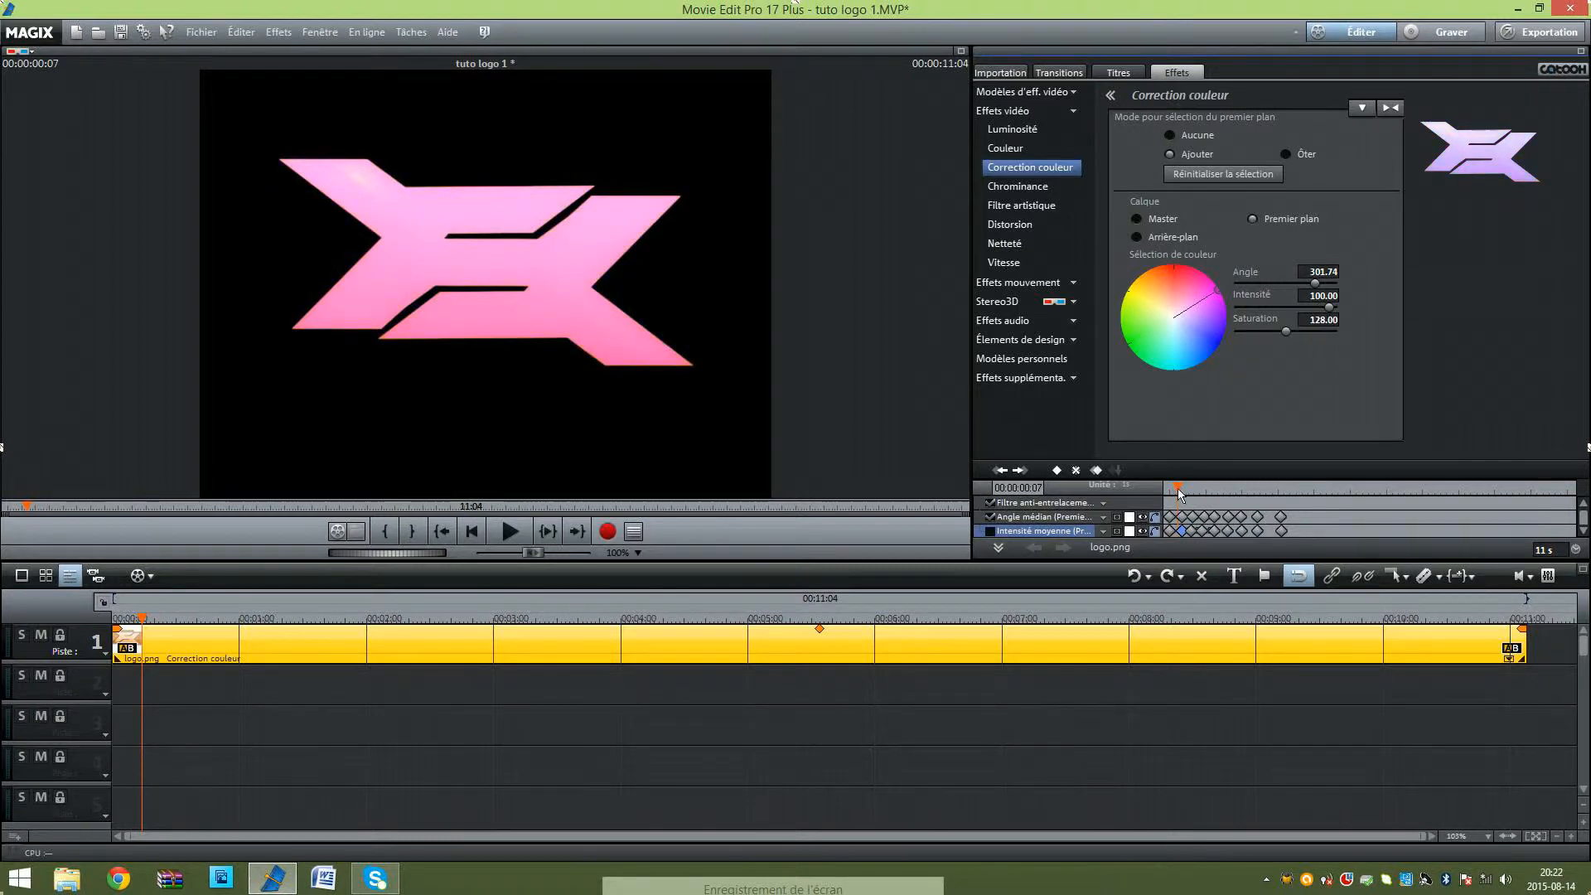
Step: Play the retimed logo animation from the start to check the colour changes
{"action": "left_click_drag", "start_coordinate": [1177, 489], "coordinate": [1166, 490]}
{"action": "left_click", "coordinate": [510, 532]}
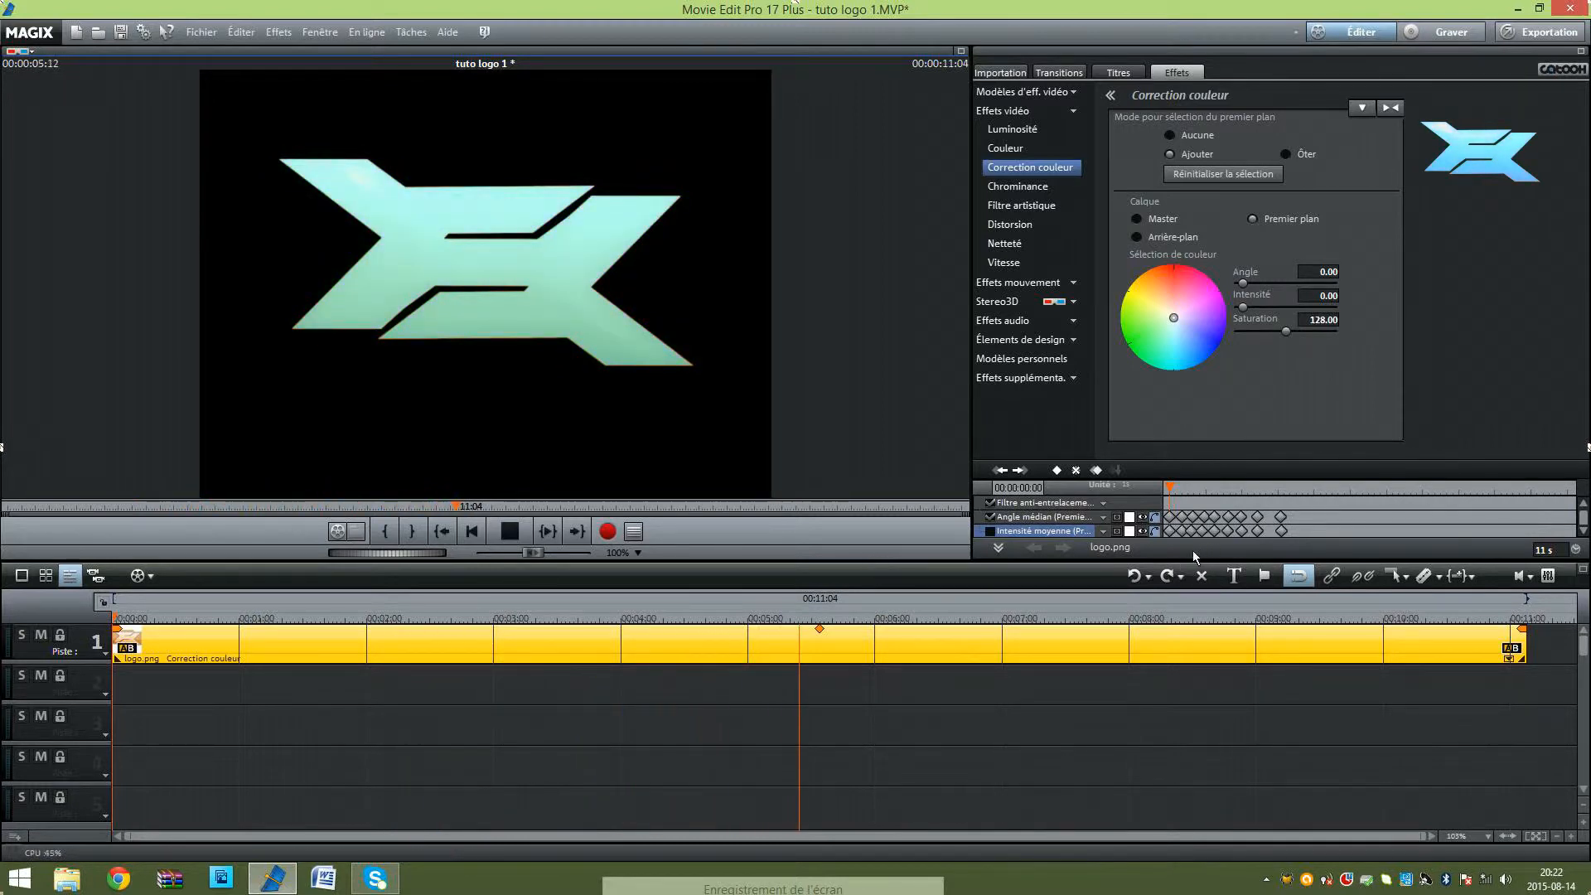
{"action": "left_click", "coordinate": [510, 531]}
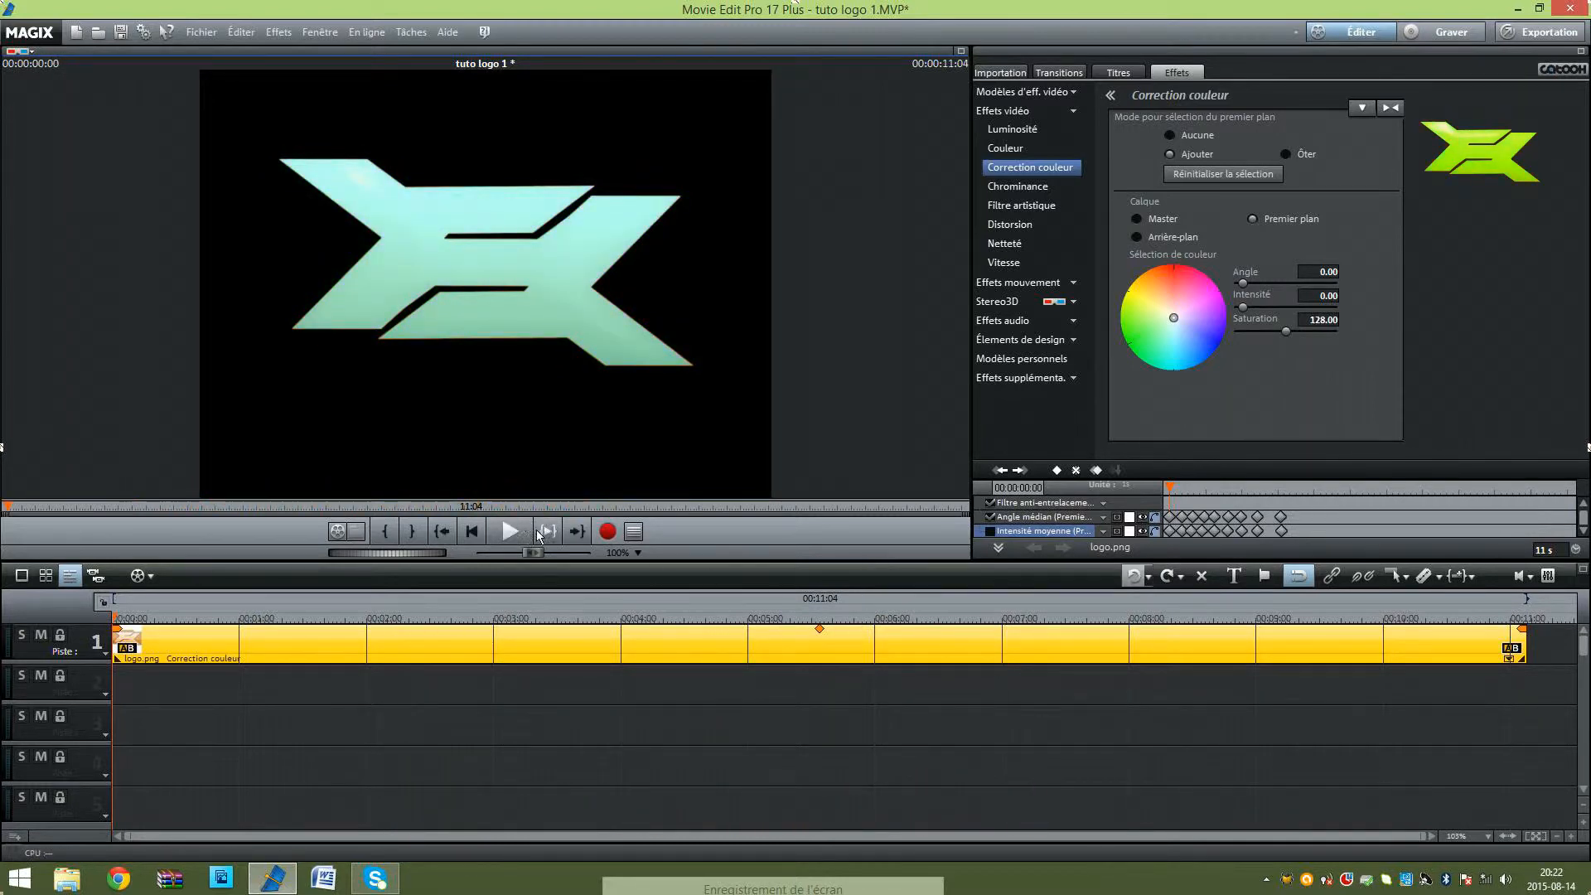
{"action": "left_click", "coordinate": [510, 532]}
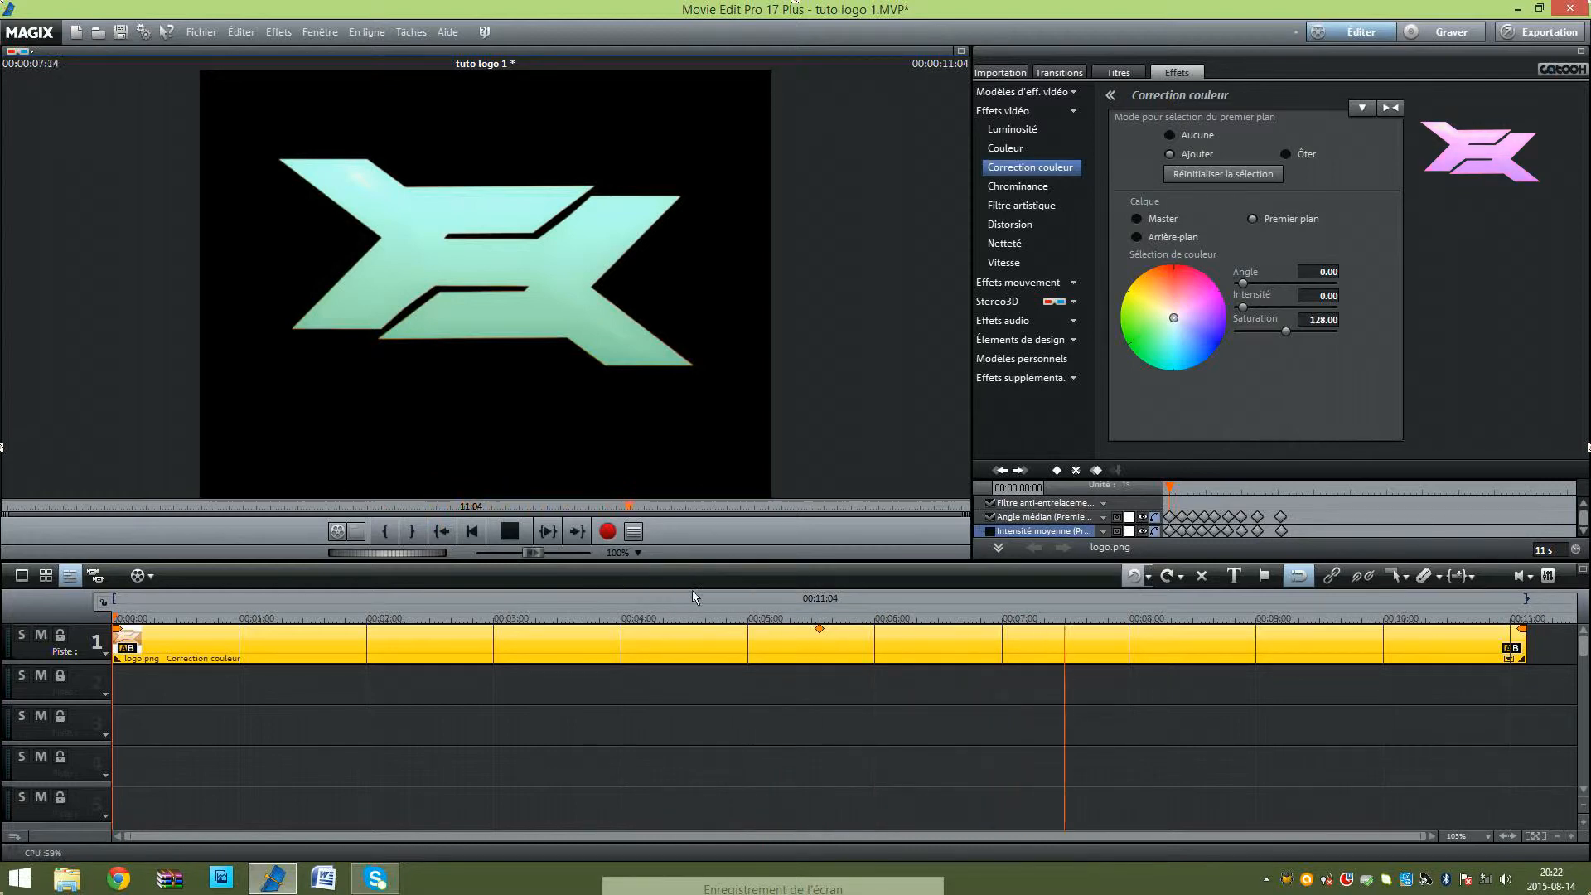
{"action": "left_click", "coordinate": [512, 531]}
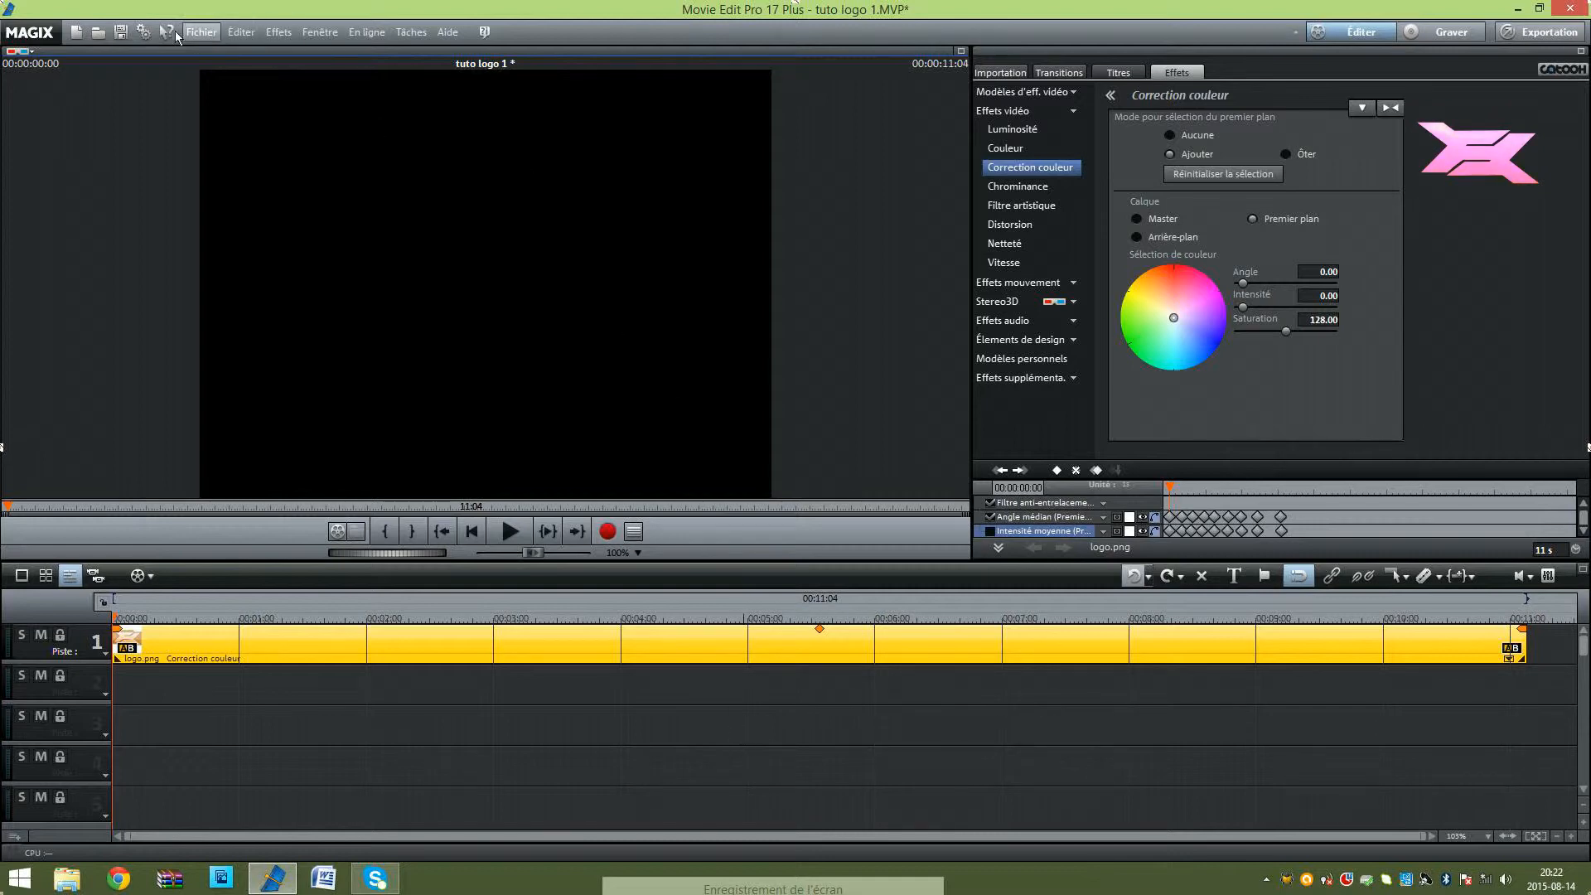
Step: Look over the available film export formats without exporting, and reset the logo clip's colour correction effect
{"action": "left_click", "coordinate": [201, 32]}
{"action": "mouse_move", "coordinate": [246, 157]}
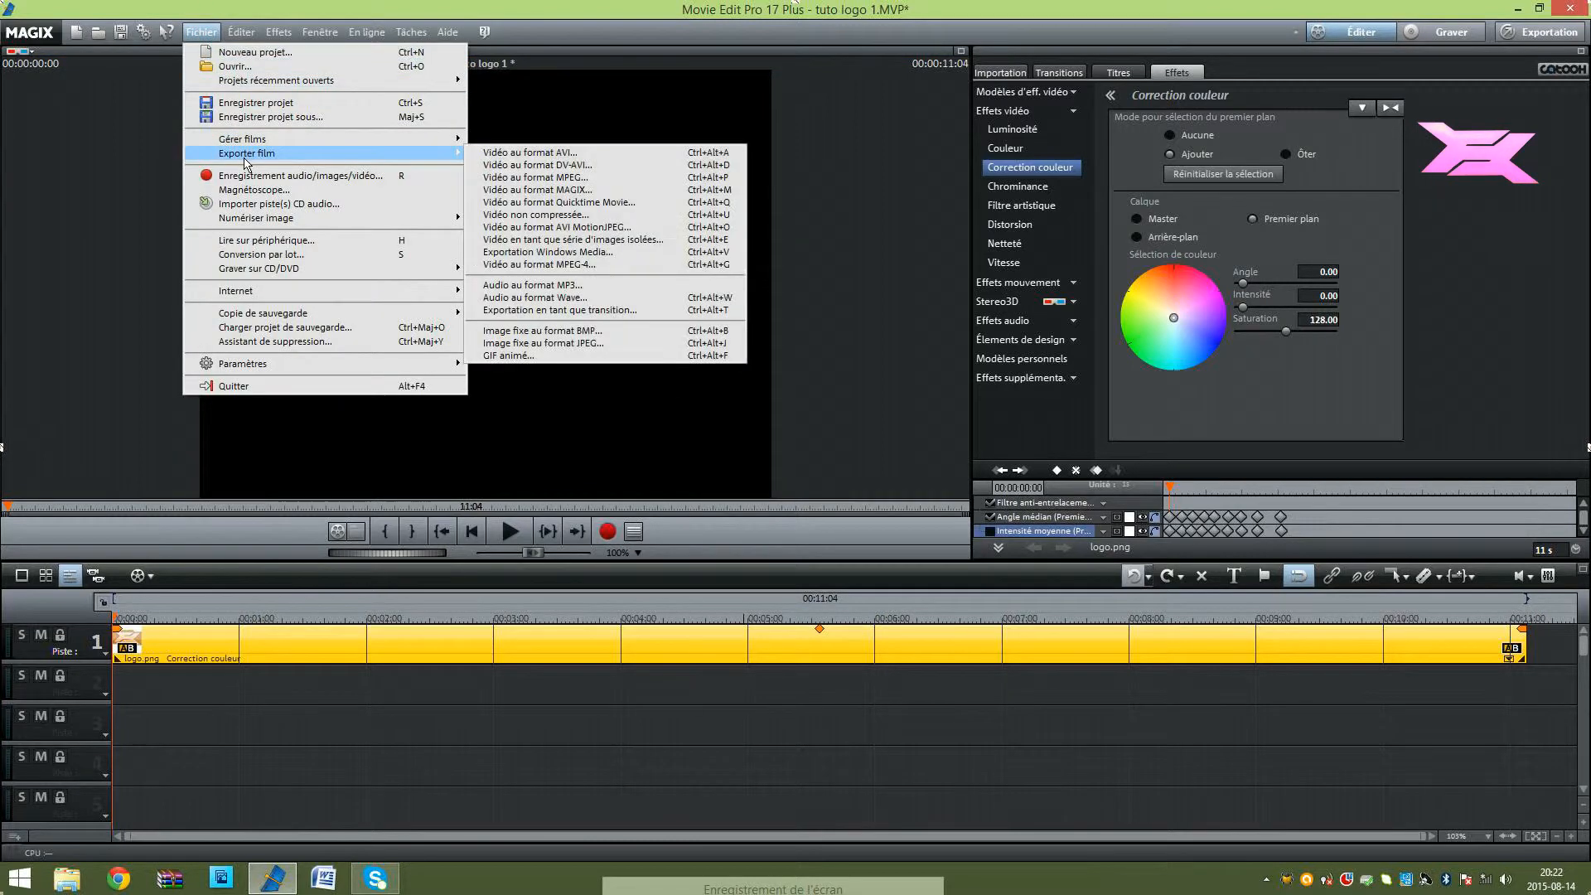
{"action": "left_click", "coordinate": [555, 442]}
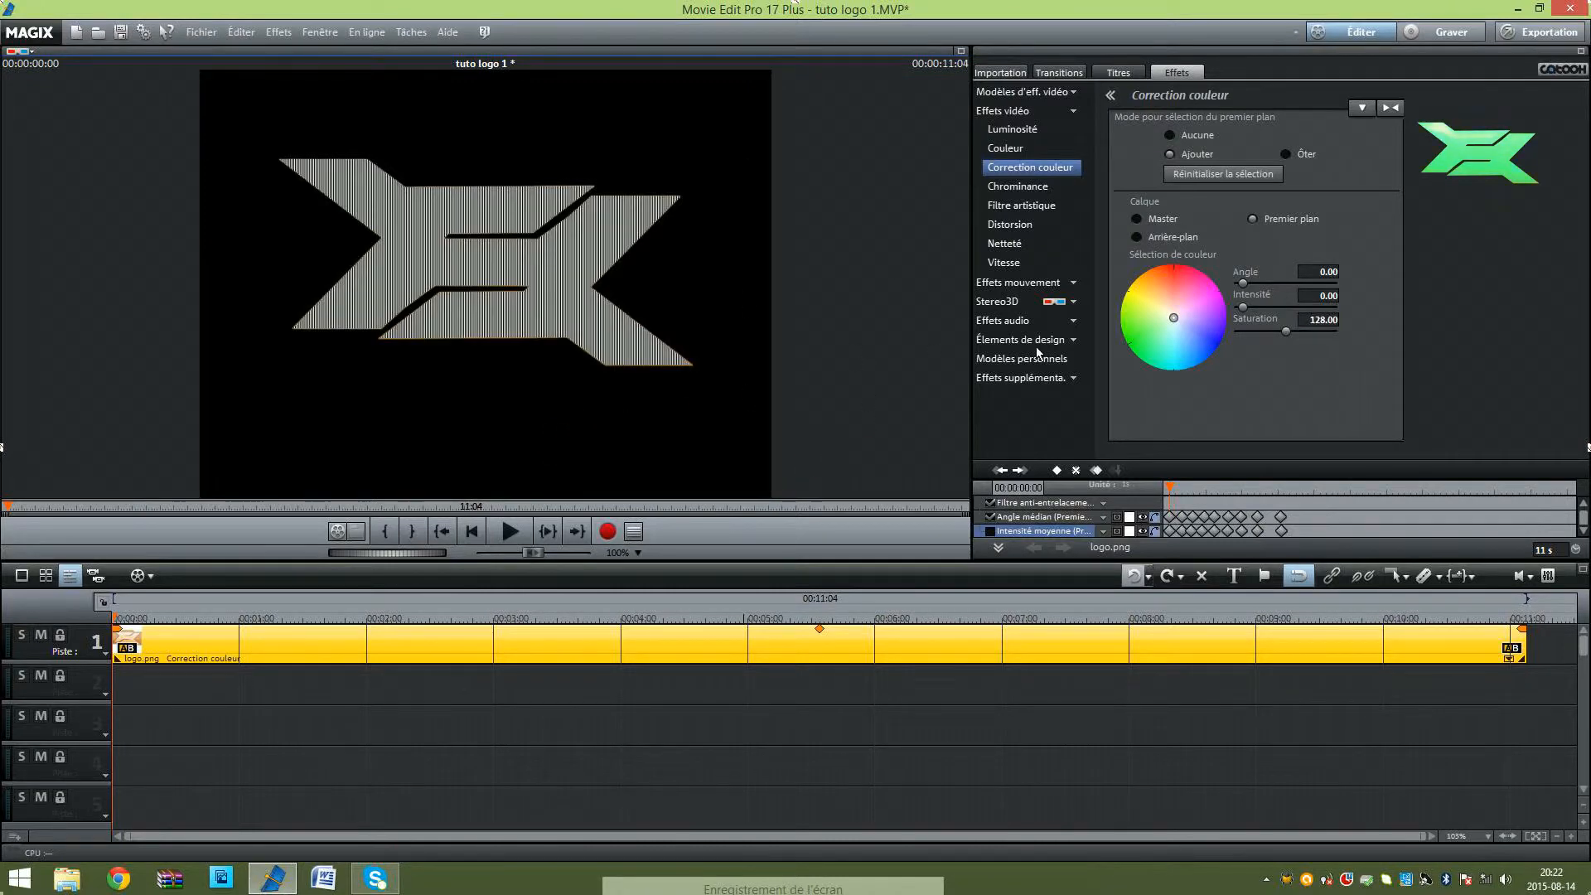
{"action": "left_click", "coordinate": [1385, 111]}
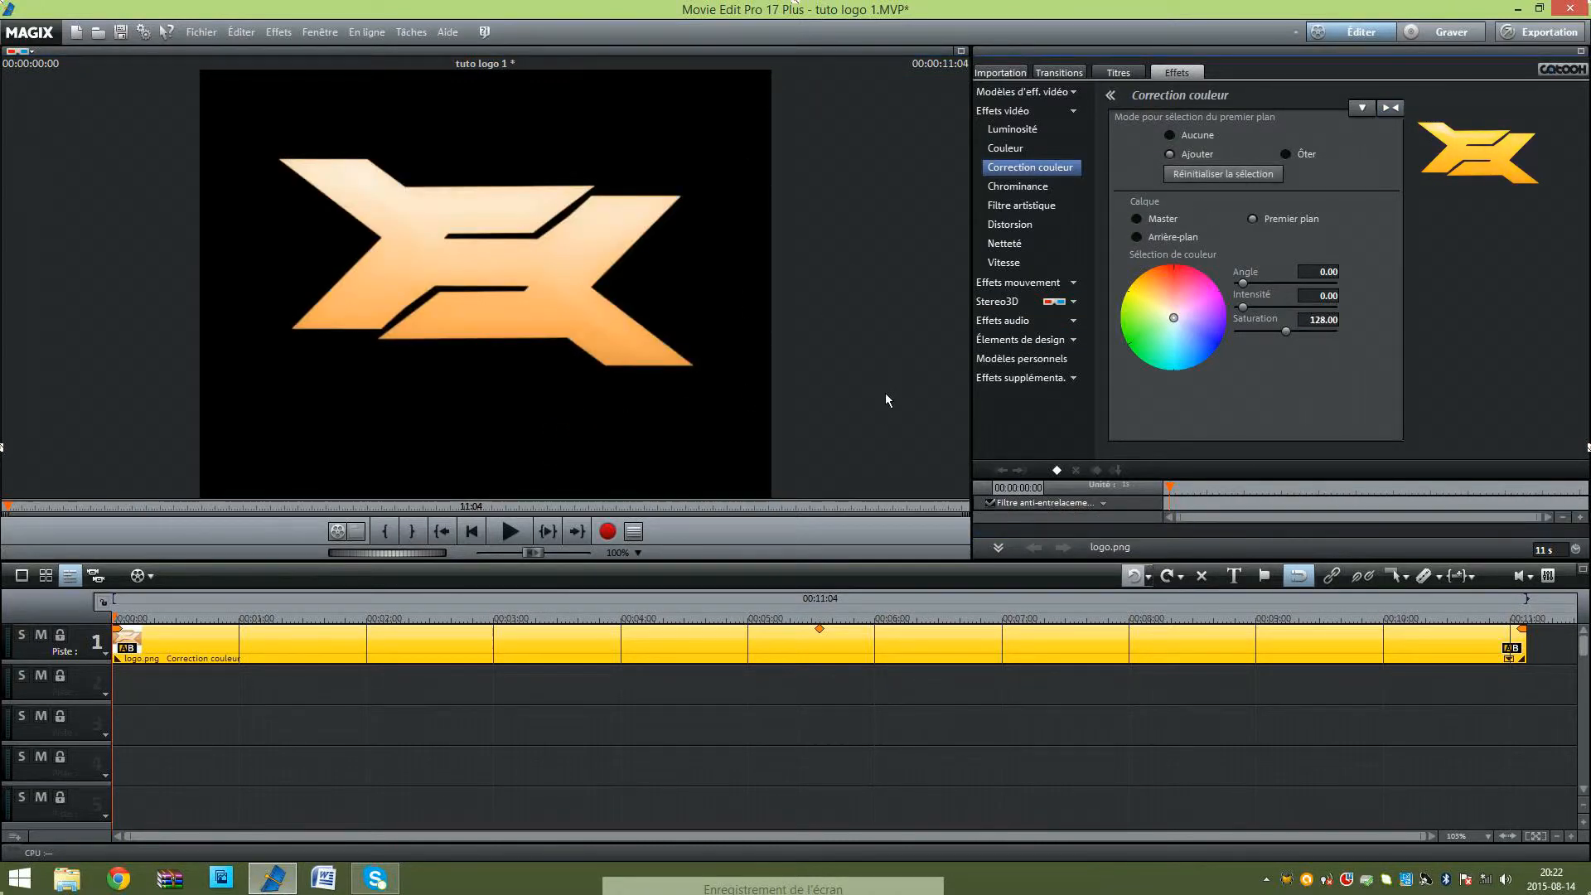
Step: Minimise the video editor and check the Images folder in File Explorer for the exported logo video
{"action": "left_click", "coordinate": [1517, 8]}
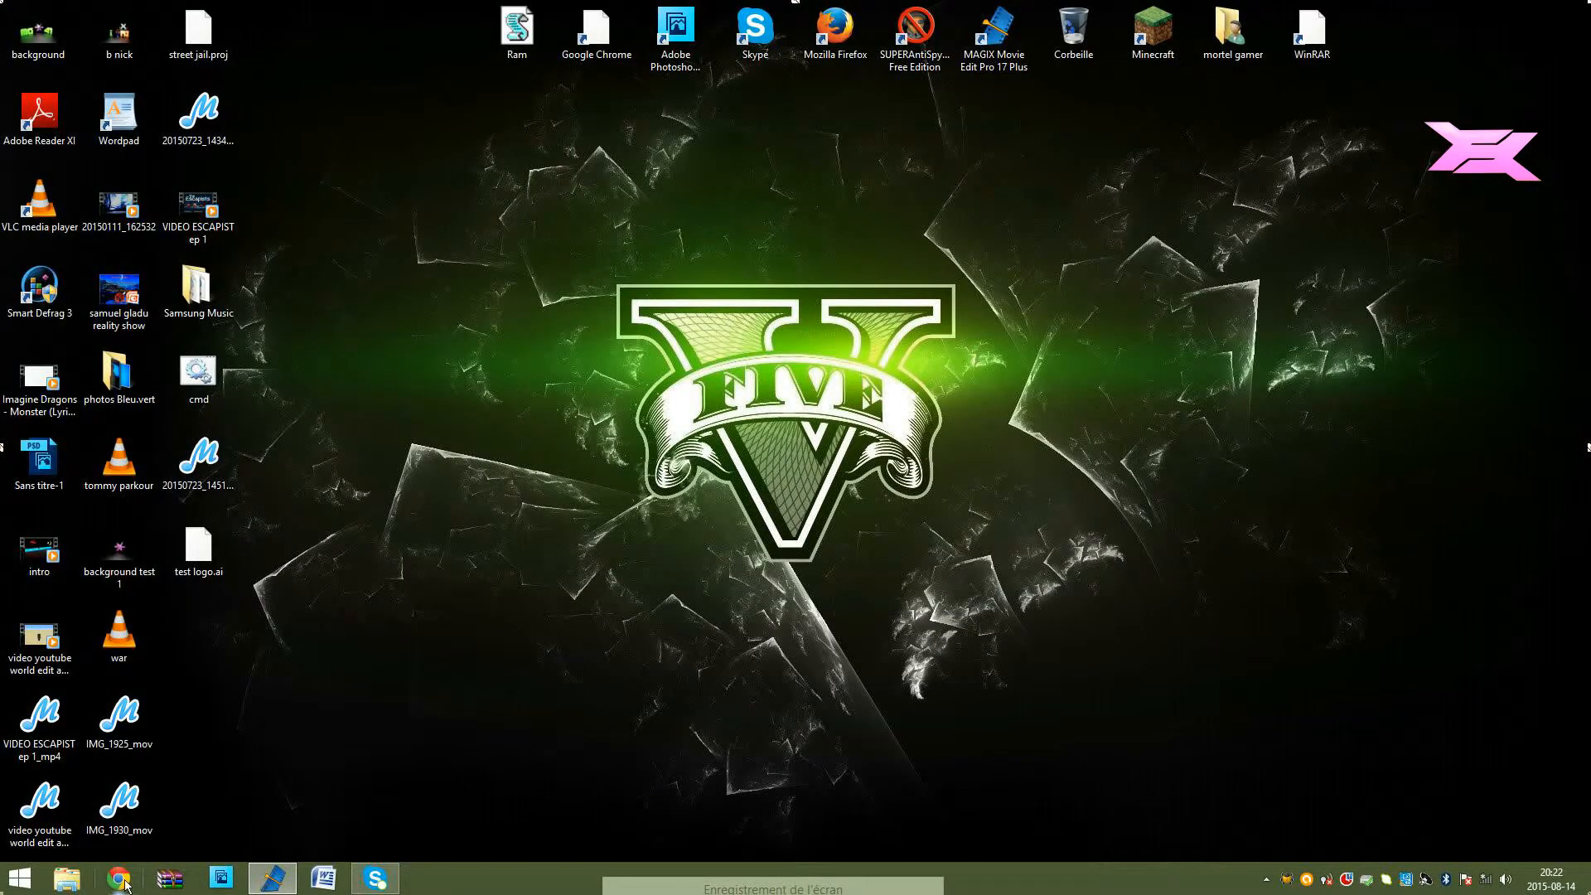
{"action": "left_click", "coordinate": [80, 887]}
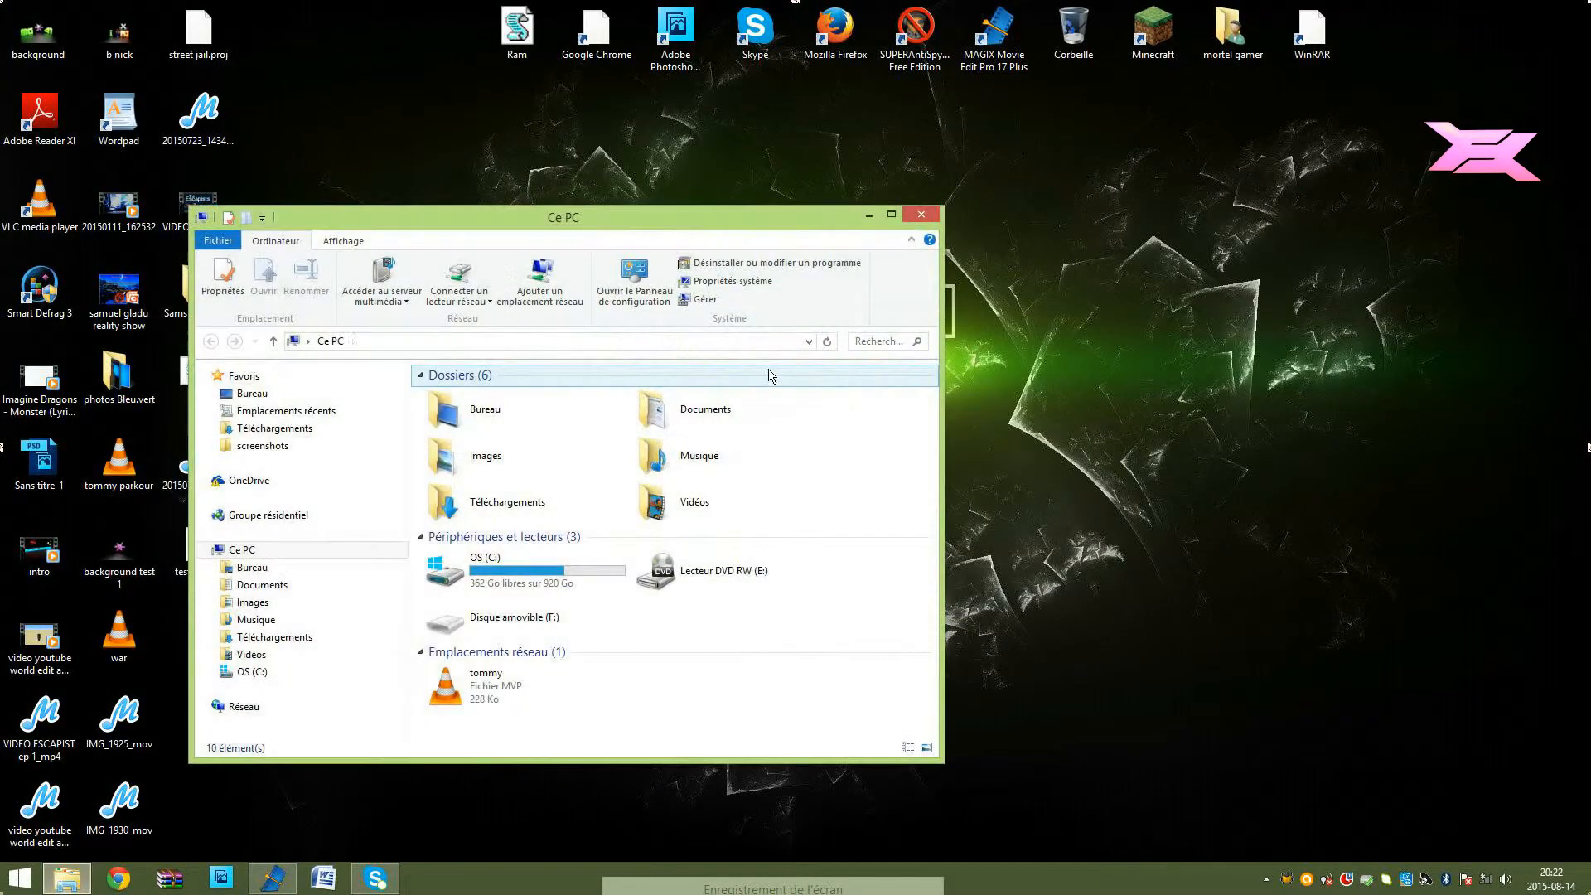
{"action": "double_click", "coordinate": [537, 461]}
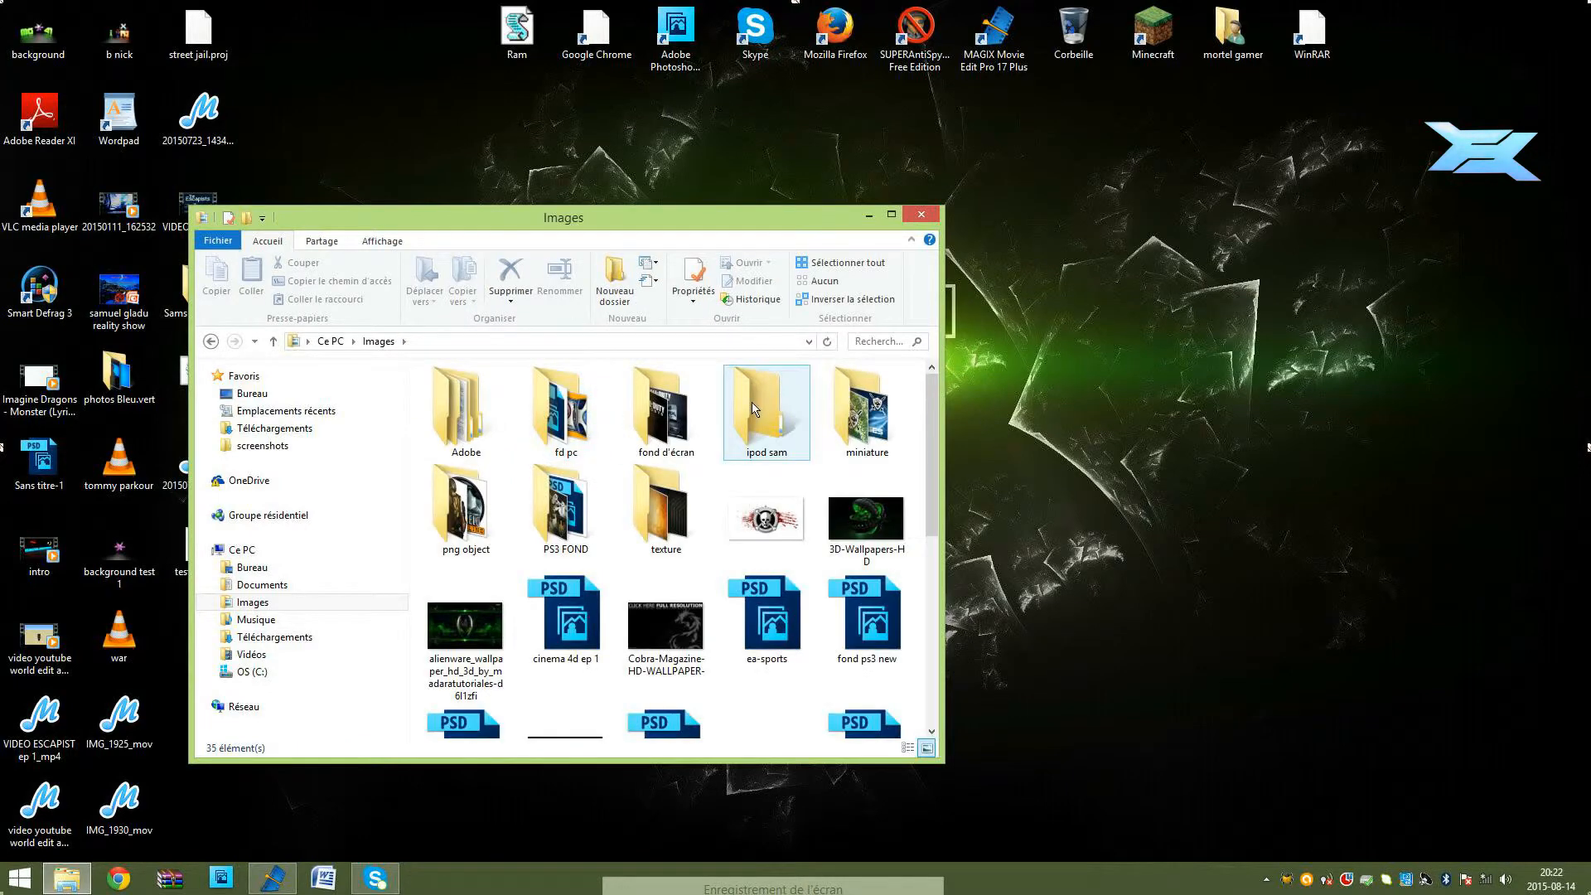
{"action": "left_click", "coordinate": [921, 215]}
Step: Play the exported video "logo couleur" from the Magix folder inside the desktop's user folder, and close the player and the folder
{"action": "double_click", "coordinate": [1232, 24]}
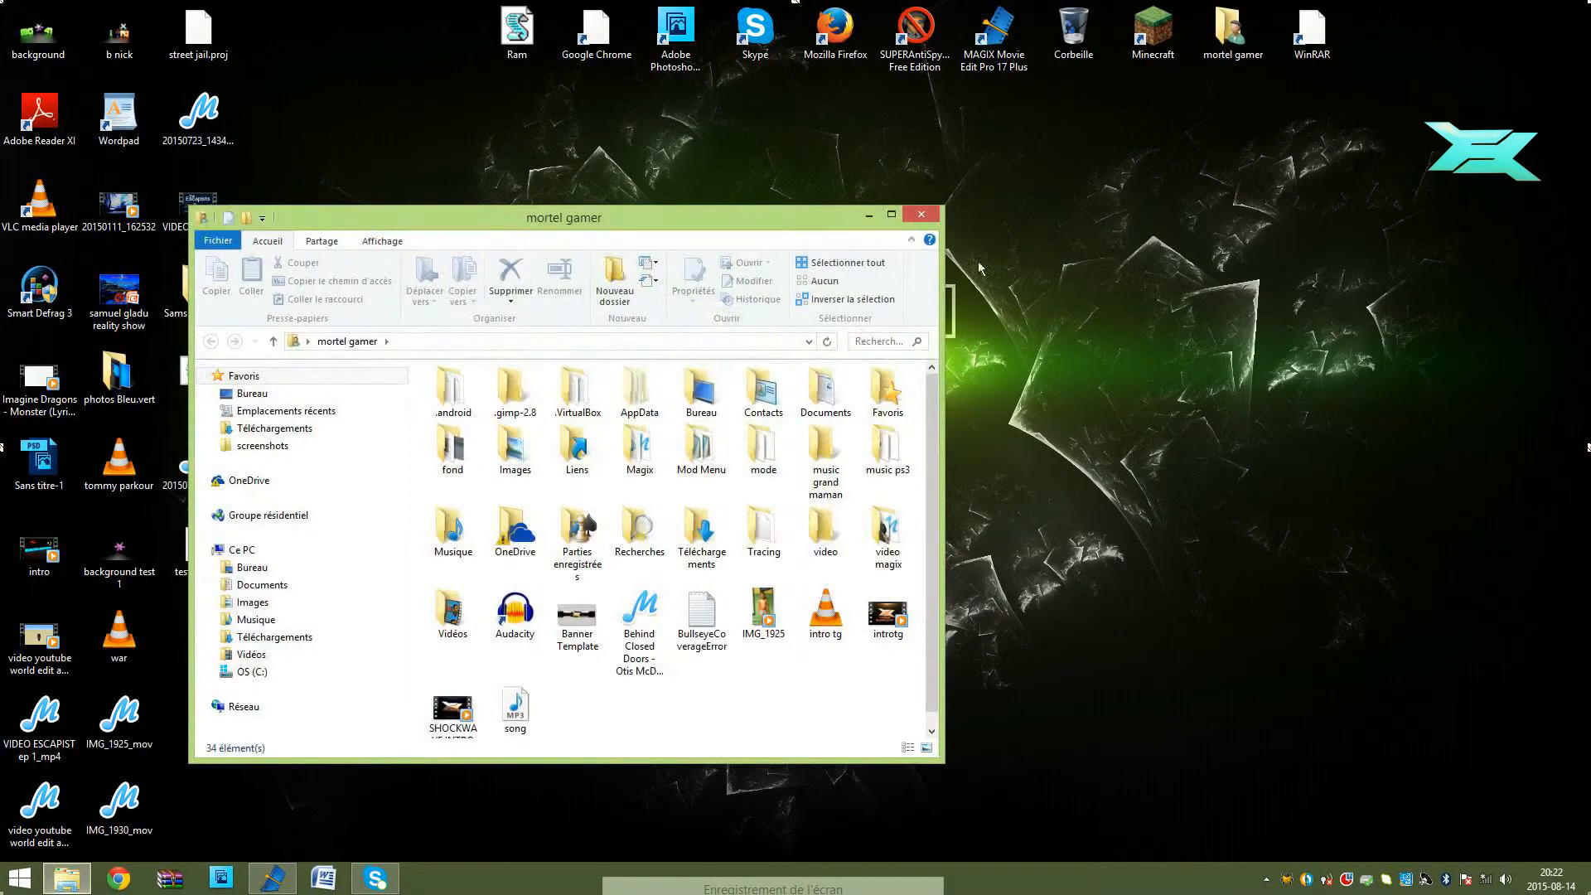
{"action": "double_click", "coordinate": [651, 447]}
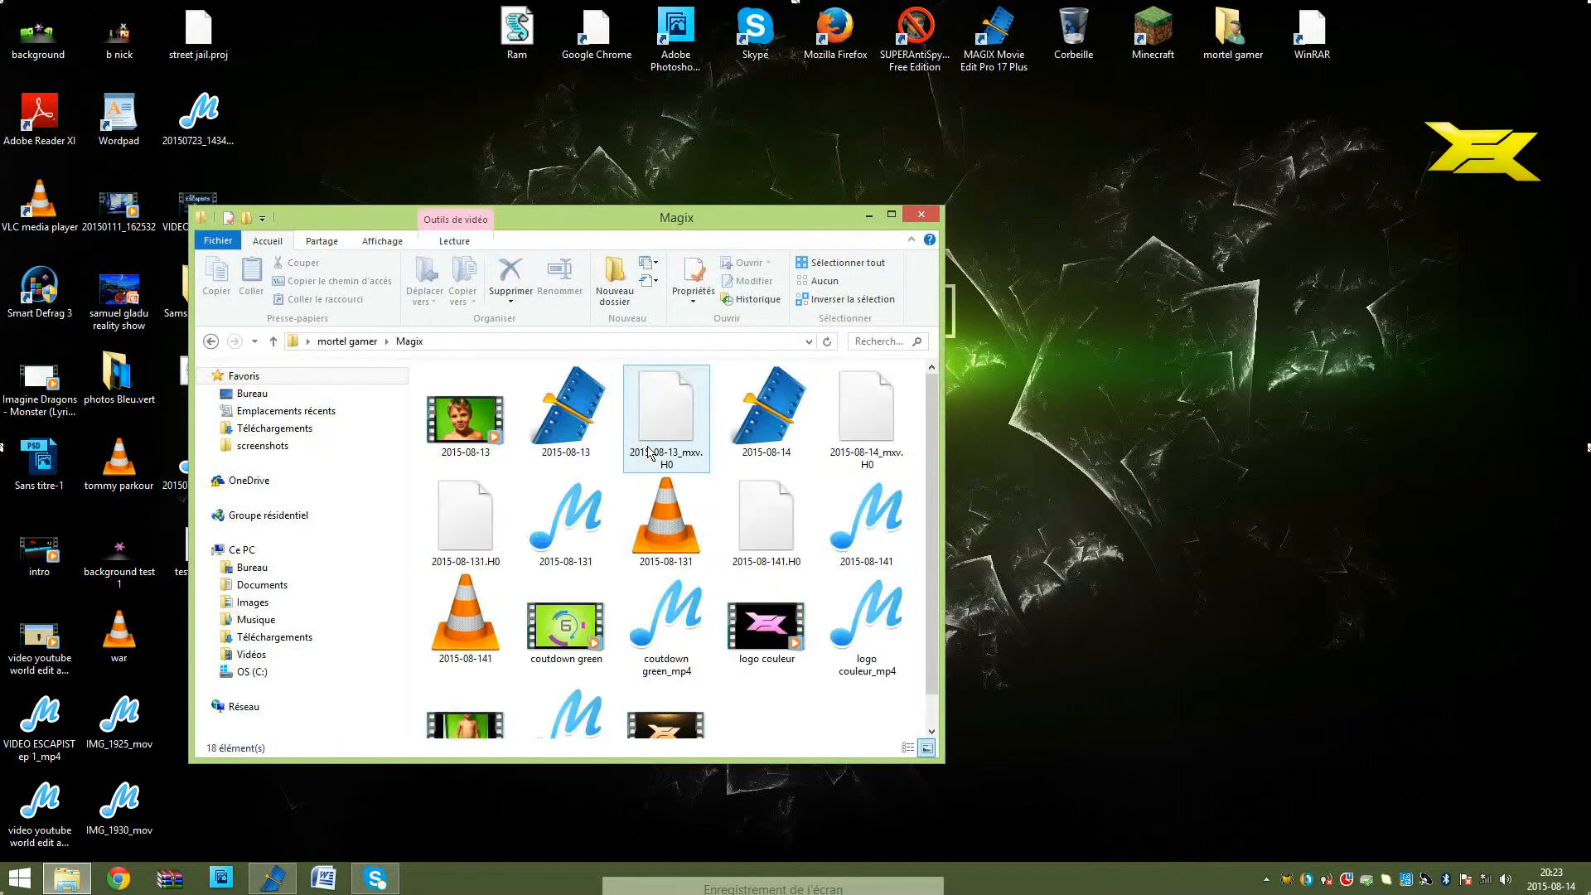
{"action": "double_click", "coordinate": [767, 620]}
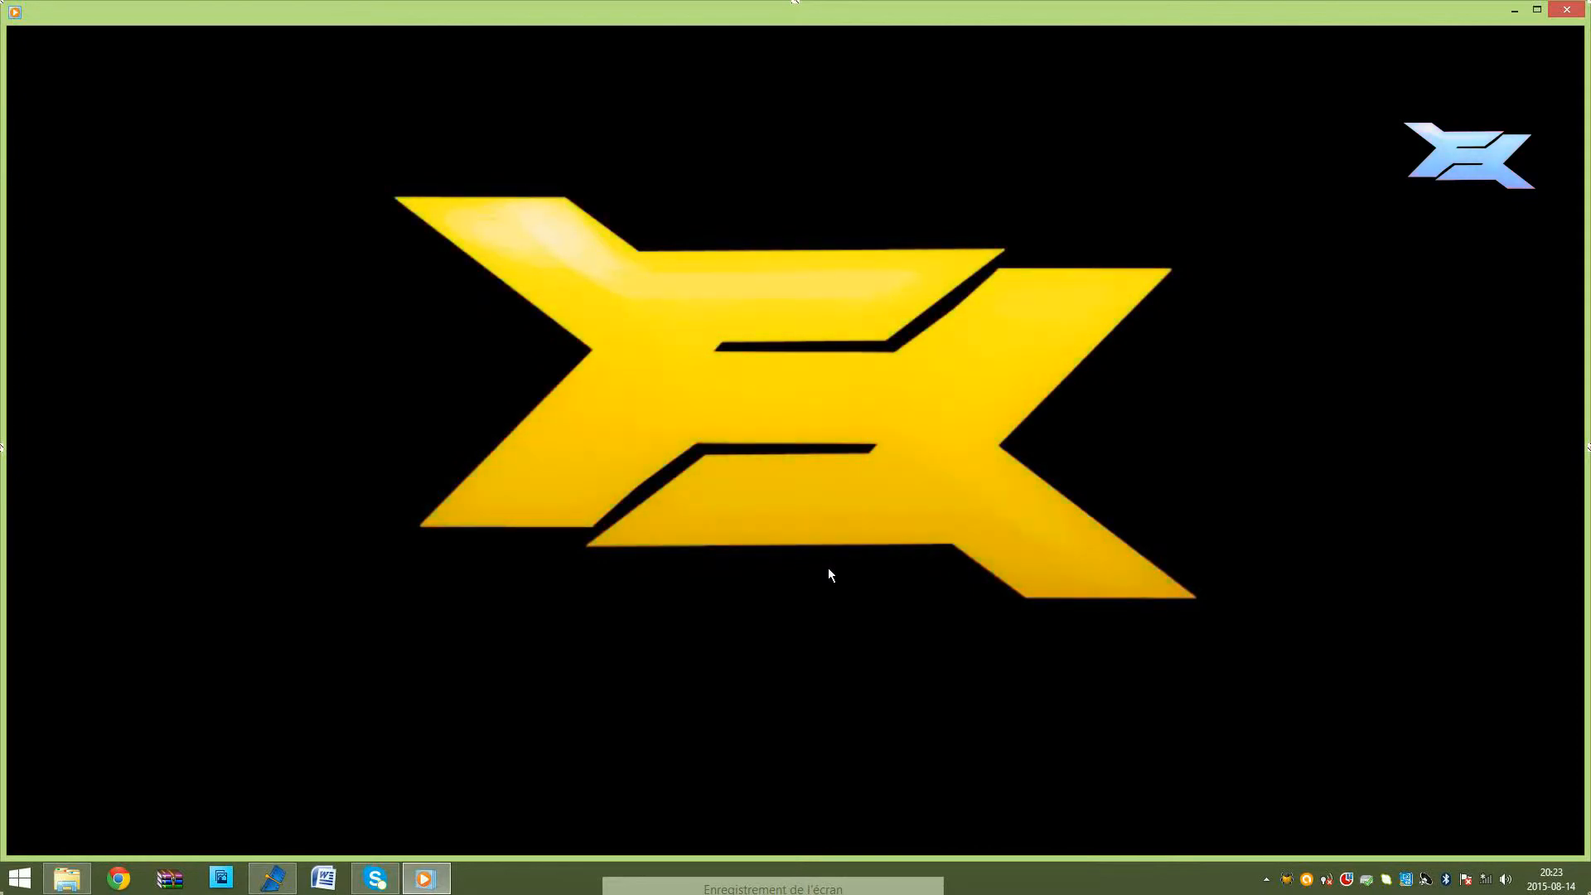
{"action": "left_click", "coordinate": [1570, 9]}
{"action": "left_click", "coordinate": [921, 214]}
{"action": "left_click_drag", "start_coordinate": [1151, 219], "coordinate": [452, 583]}
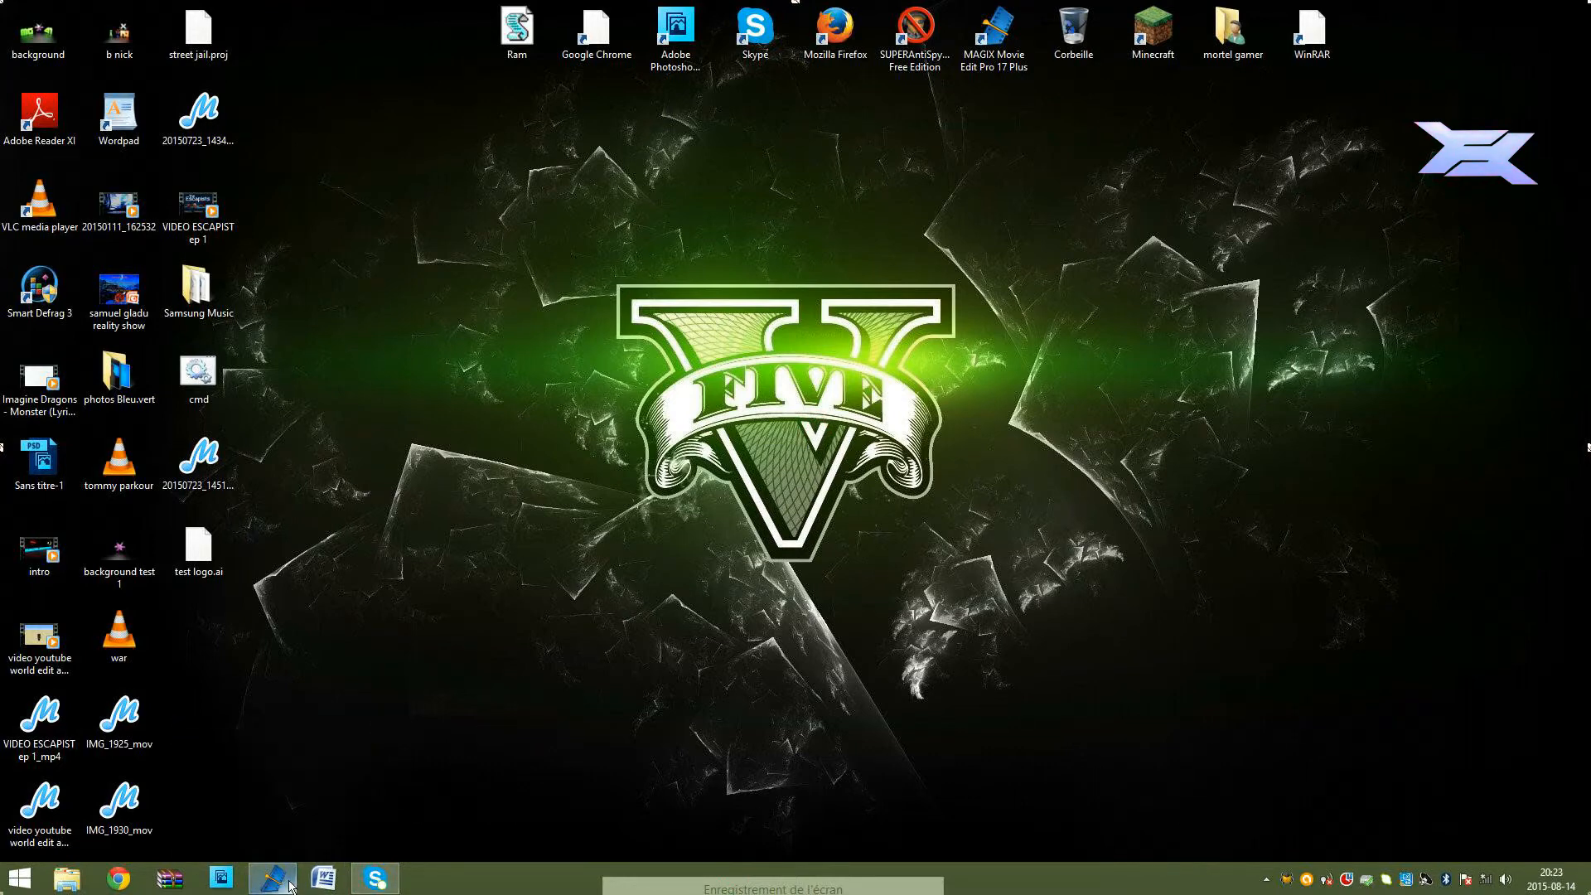
Step: Close Movie Edit Pro from the desktop and answer its closing prompt
{"action": "mouse_move", "coordinate": [290, 885]}
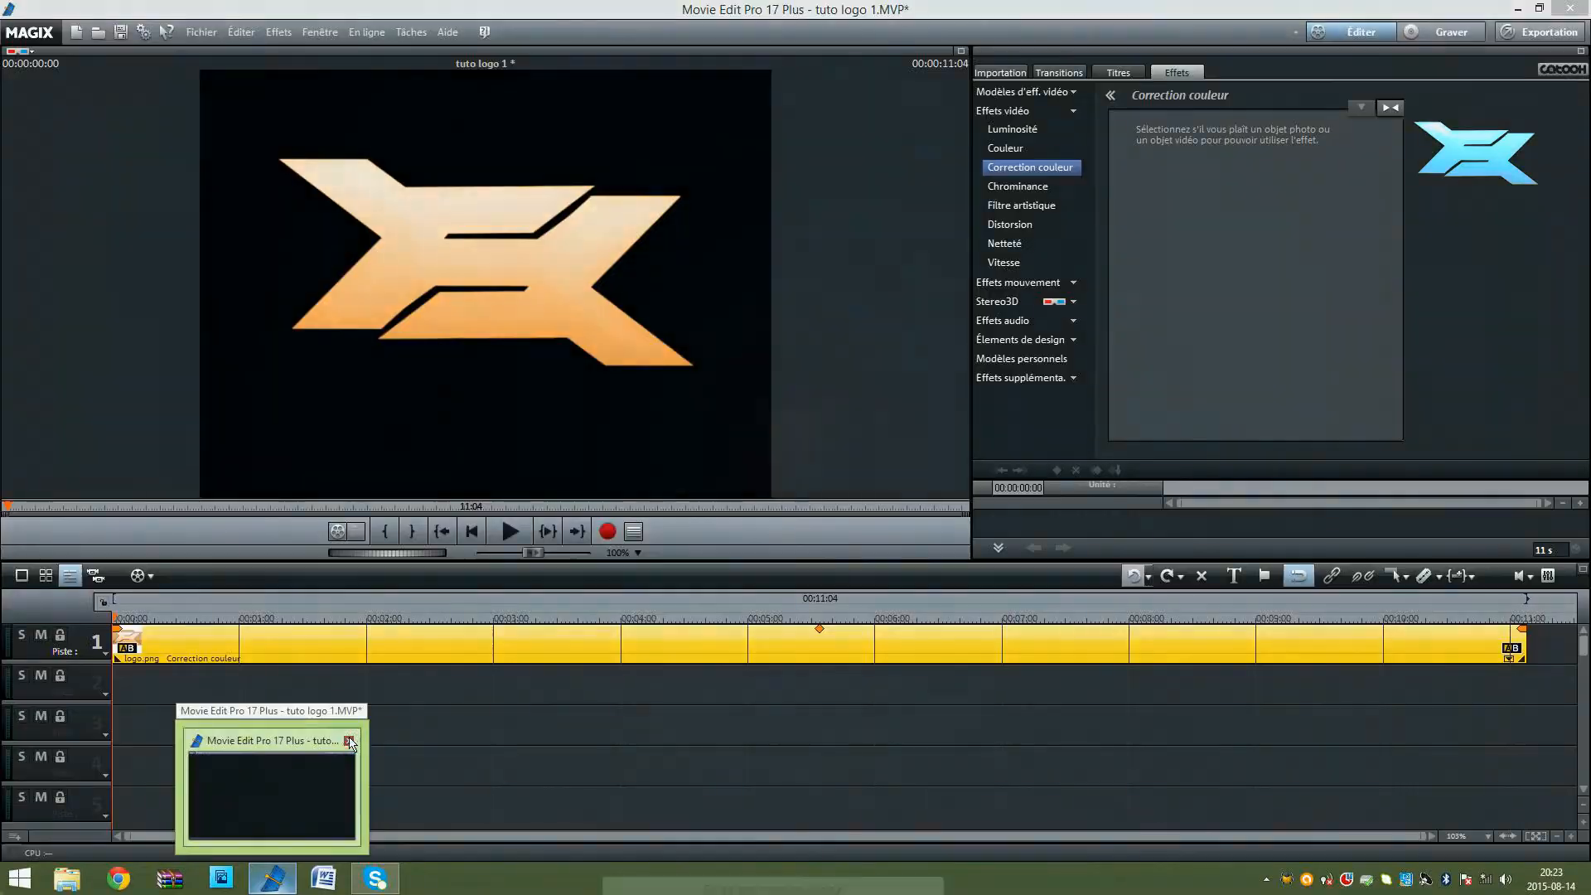
{"action": "left_click", "coordinate": [349, 743]}
{"action": "left_click", "coordinate": [789, 477]}
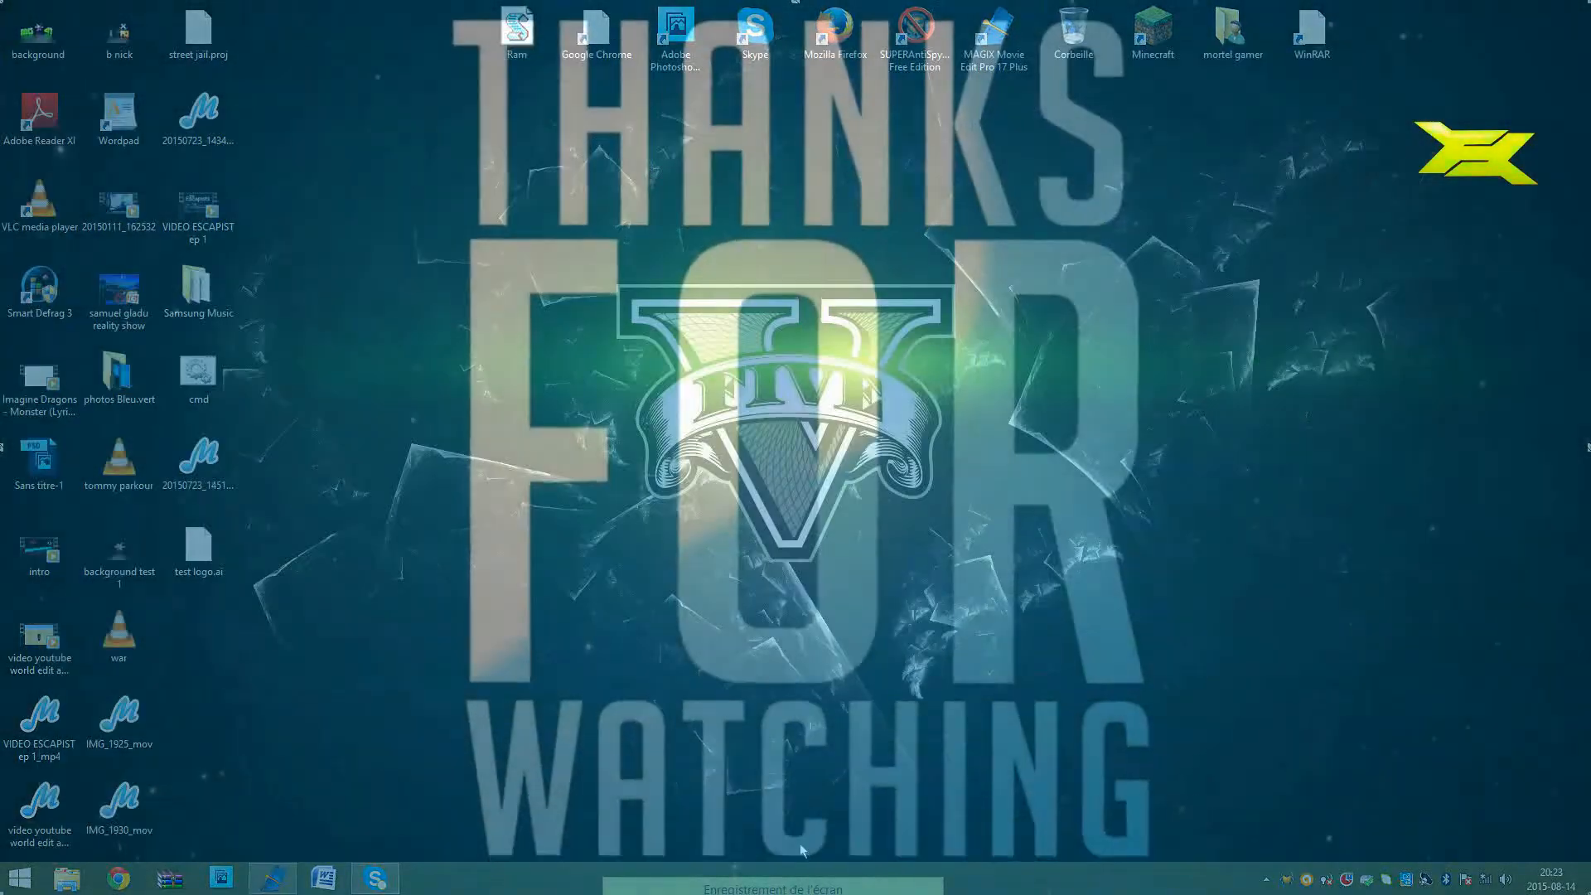